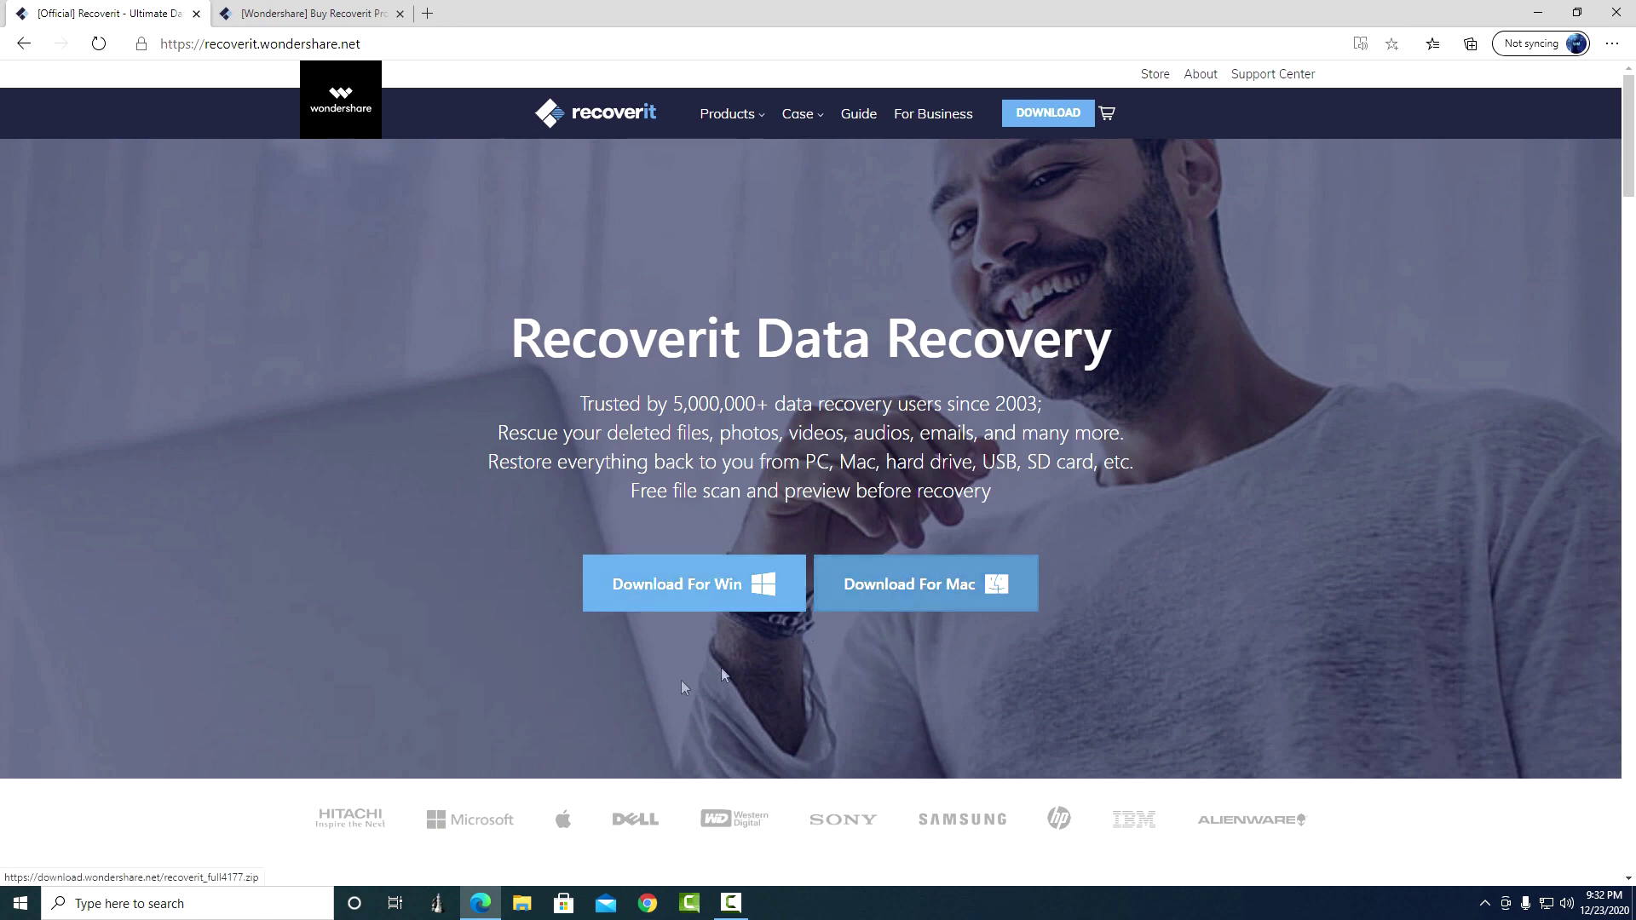
Step: Switch to the '[Wondershare] Buy Recoverit' tab to show the buy page
left_click(287, 24)
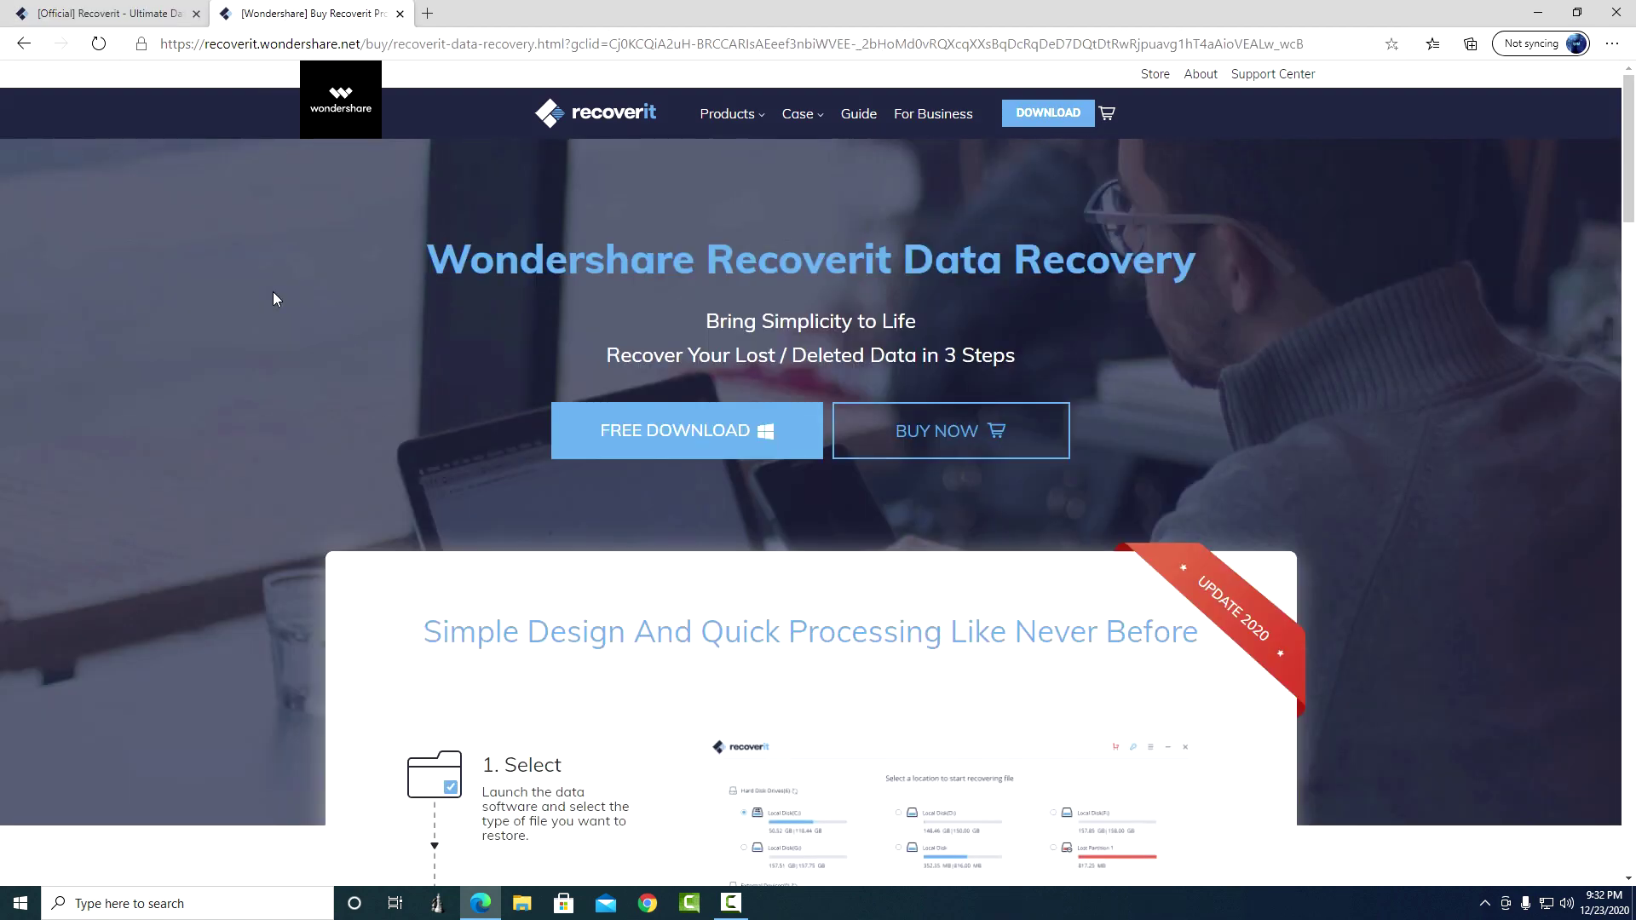
Step: Expand the Supported Device and Data loss scenarios sections on the buy page
scroll(273, 293, "down", 15)
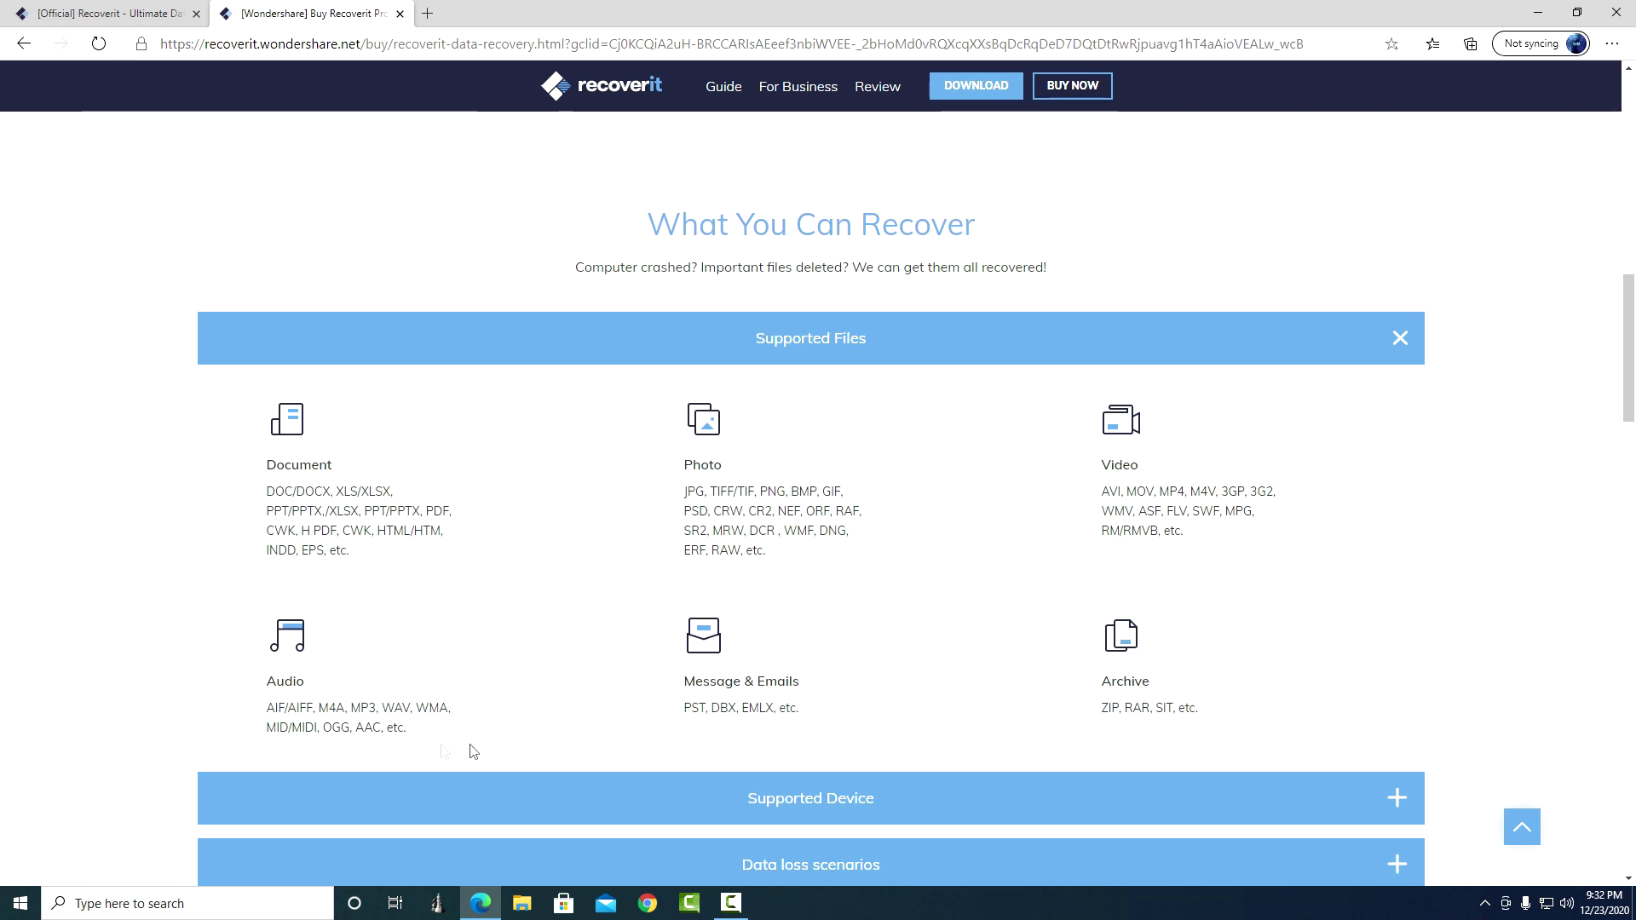
left_click(768, 798)
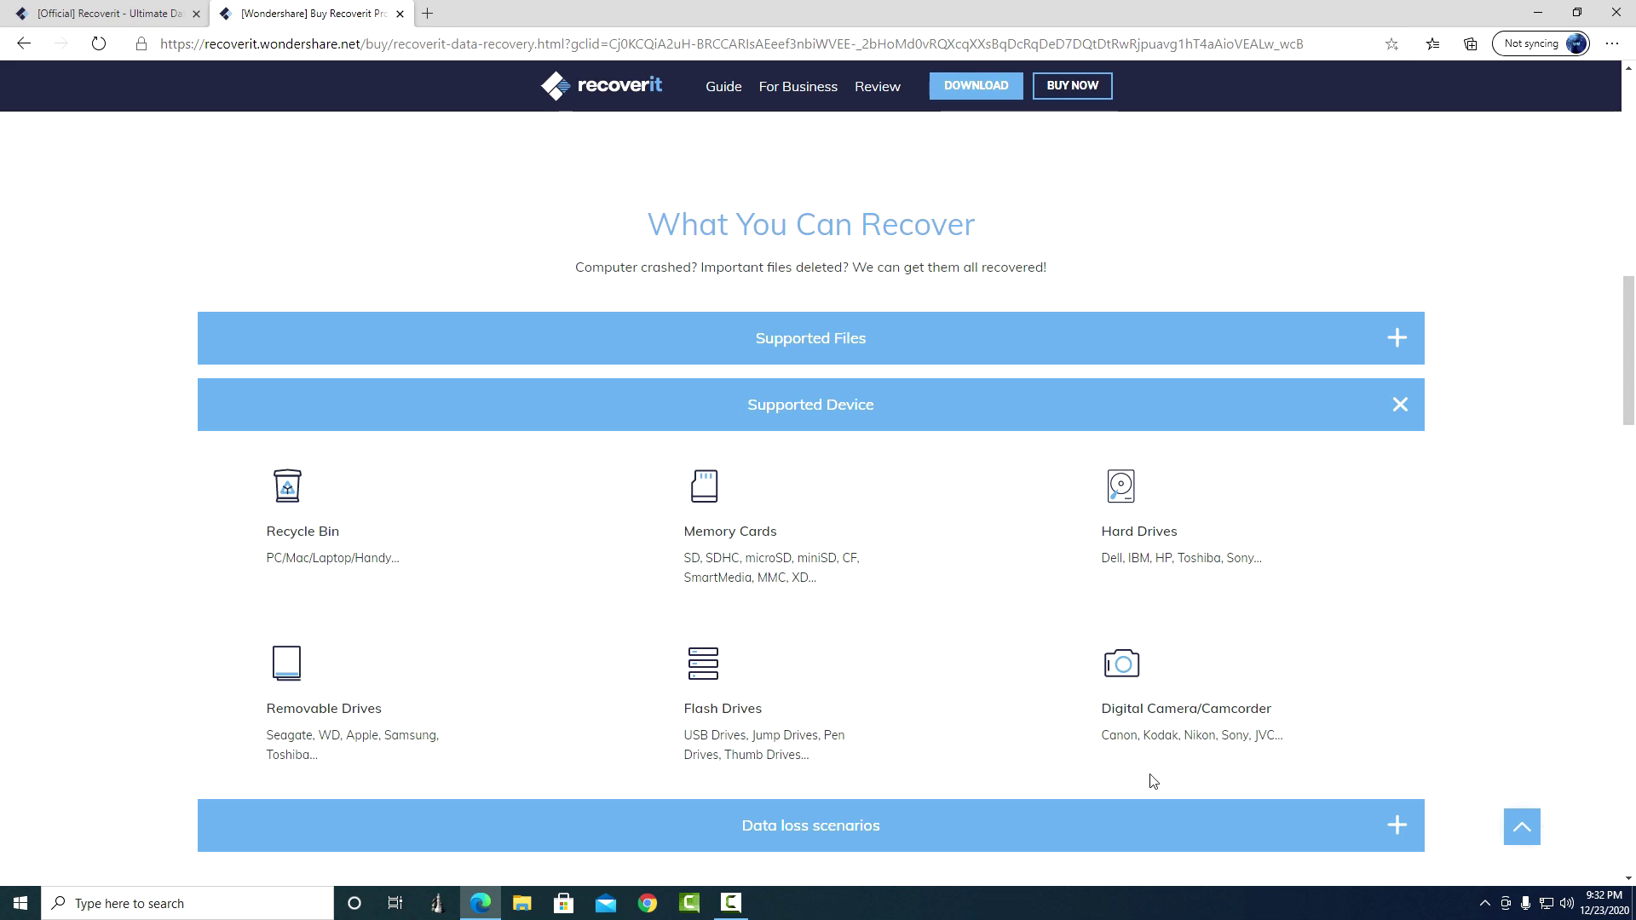
left_click(826, 819)
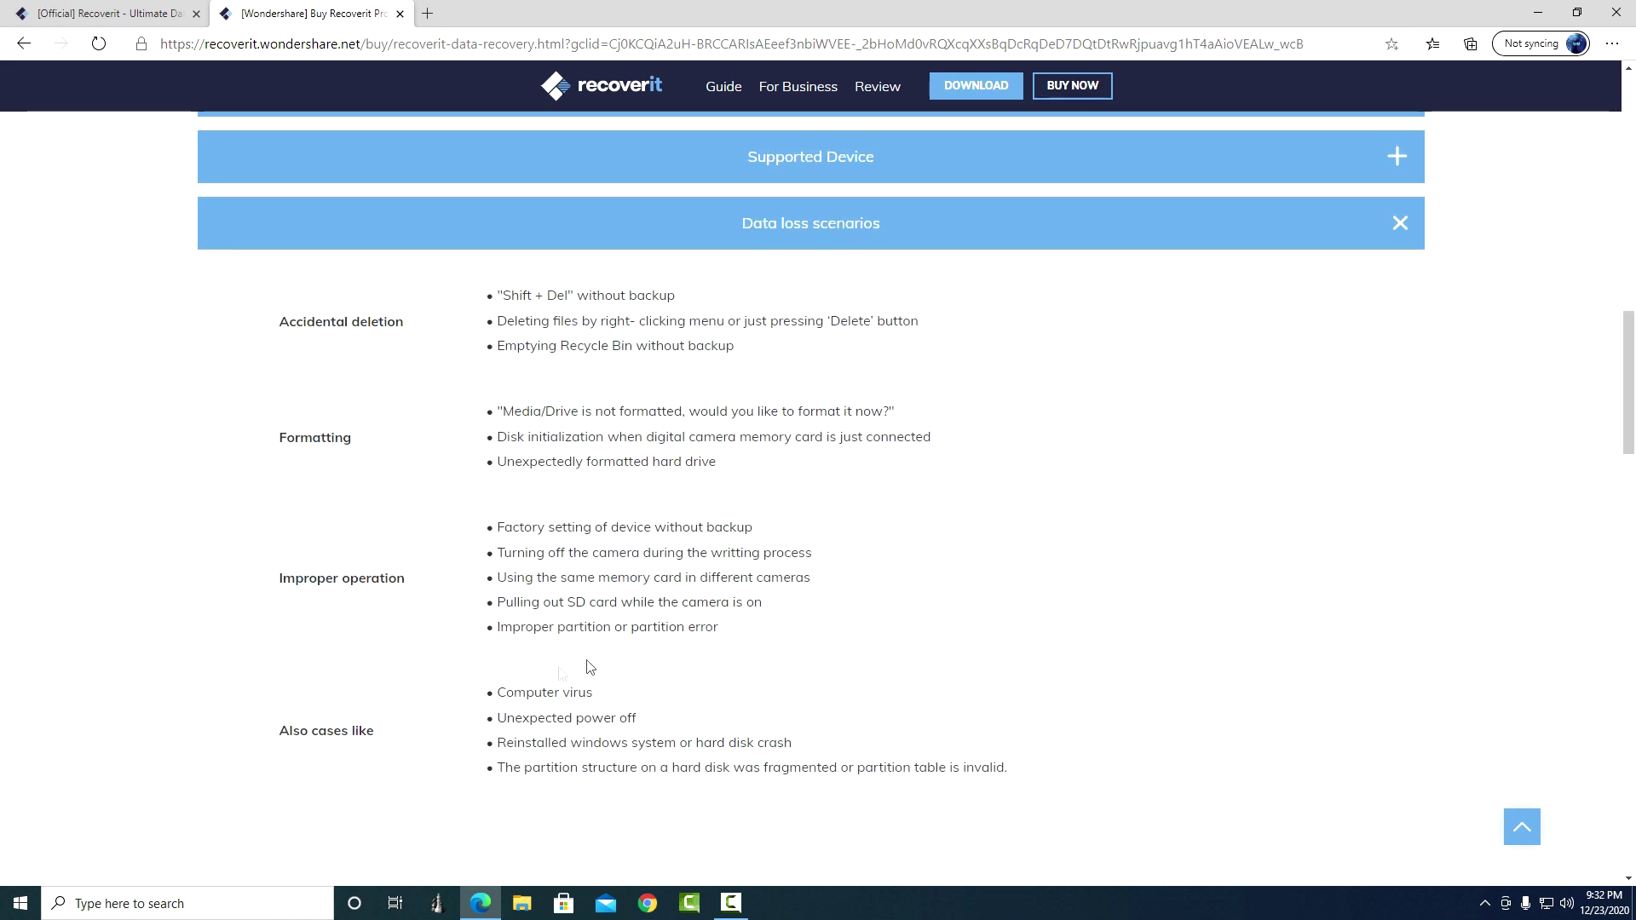
Step: Swipe through the user testimonials, return to the top, and open the Recoverit Guide
scroll(729, 792, "down", 6)
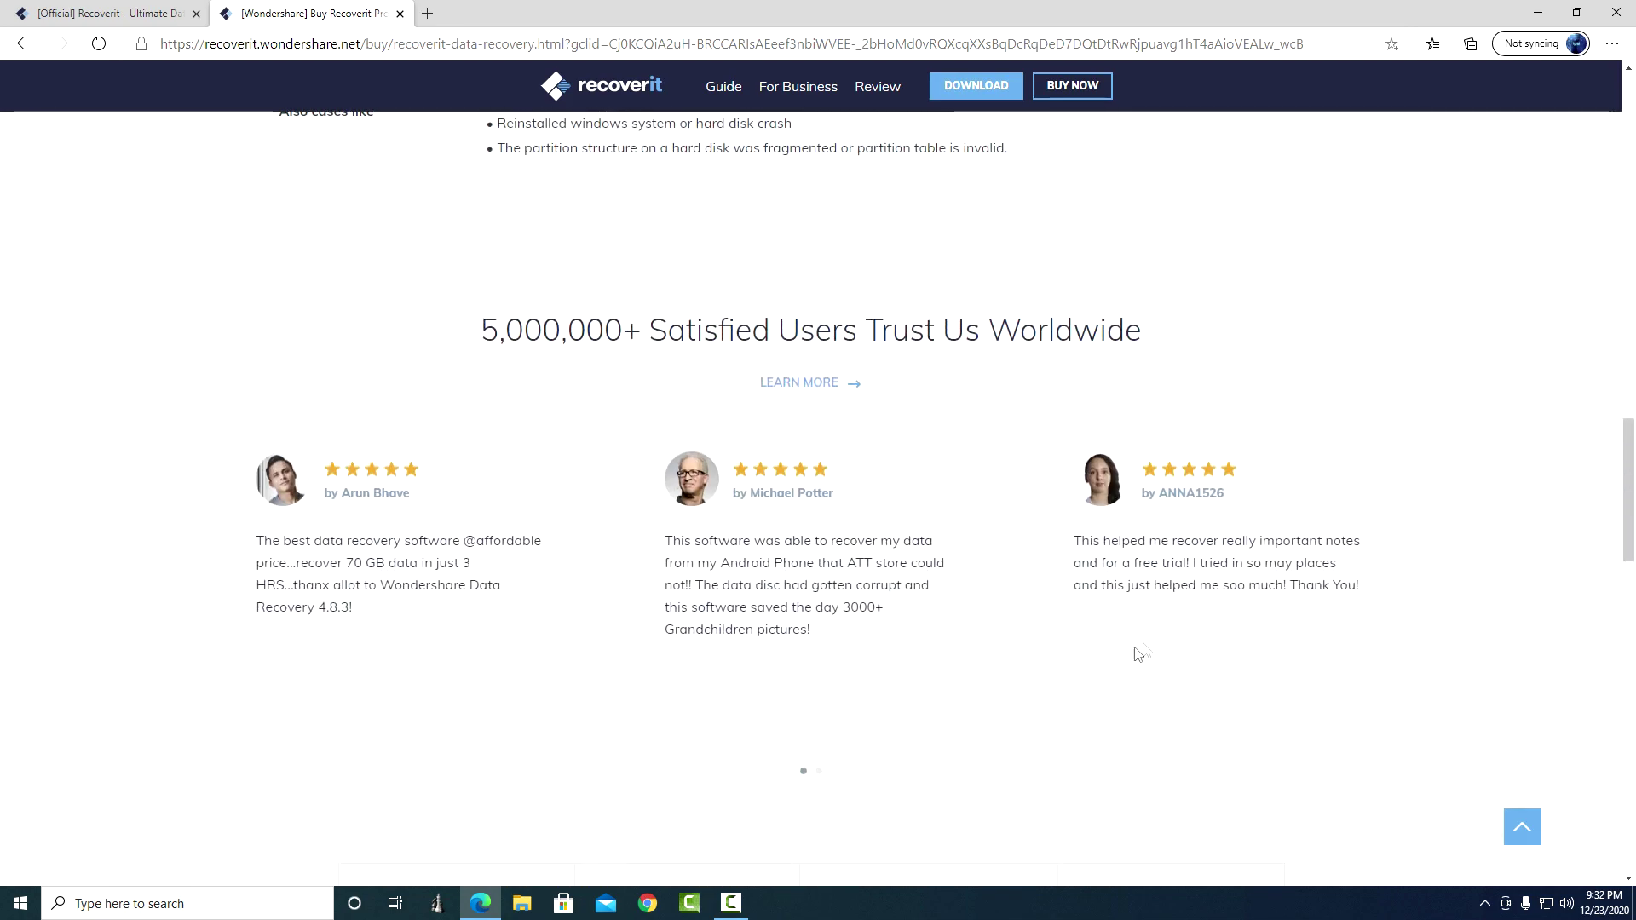
left_click_drag(1182, 617, 508, 628)
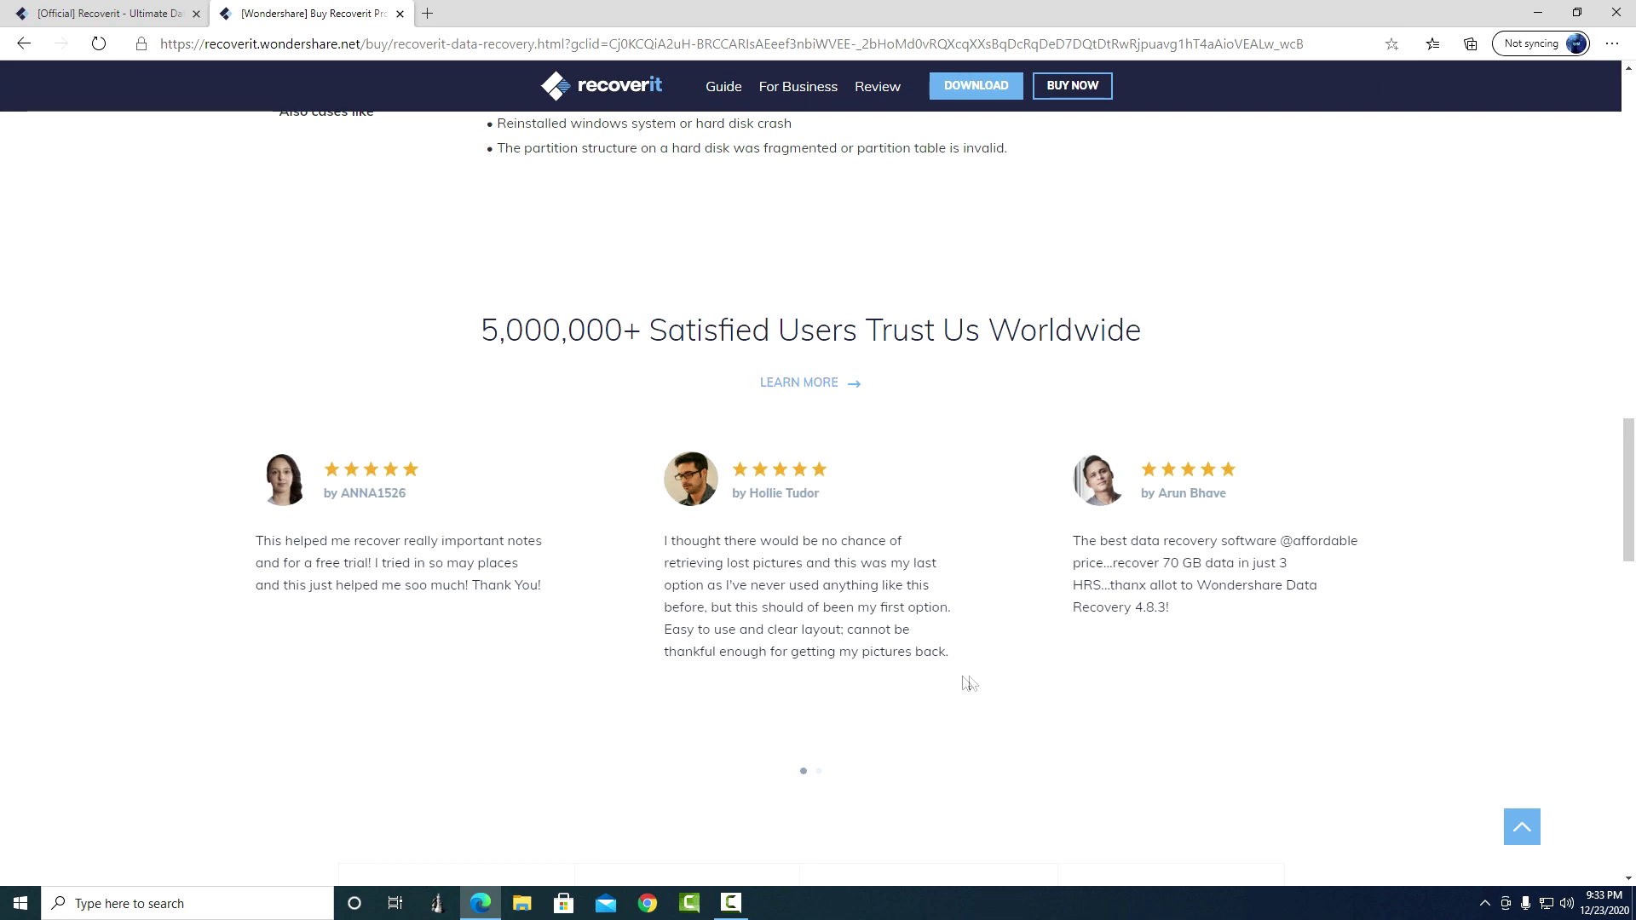
left_click(1522, 822)
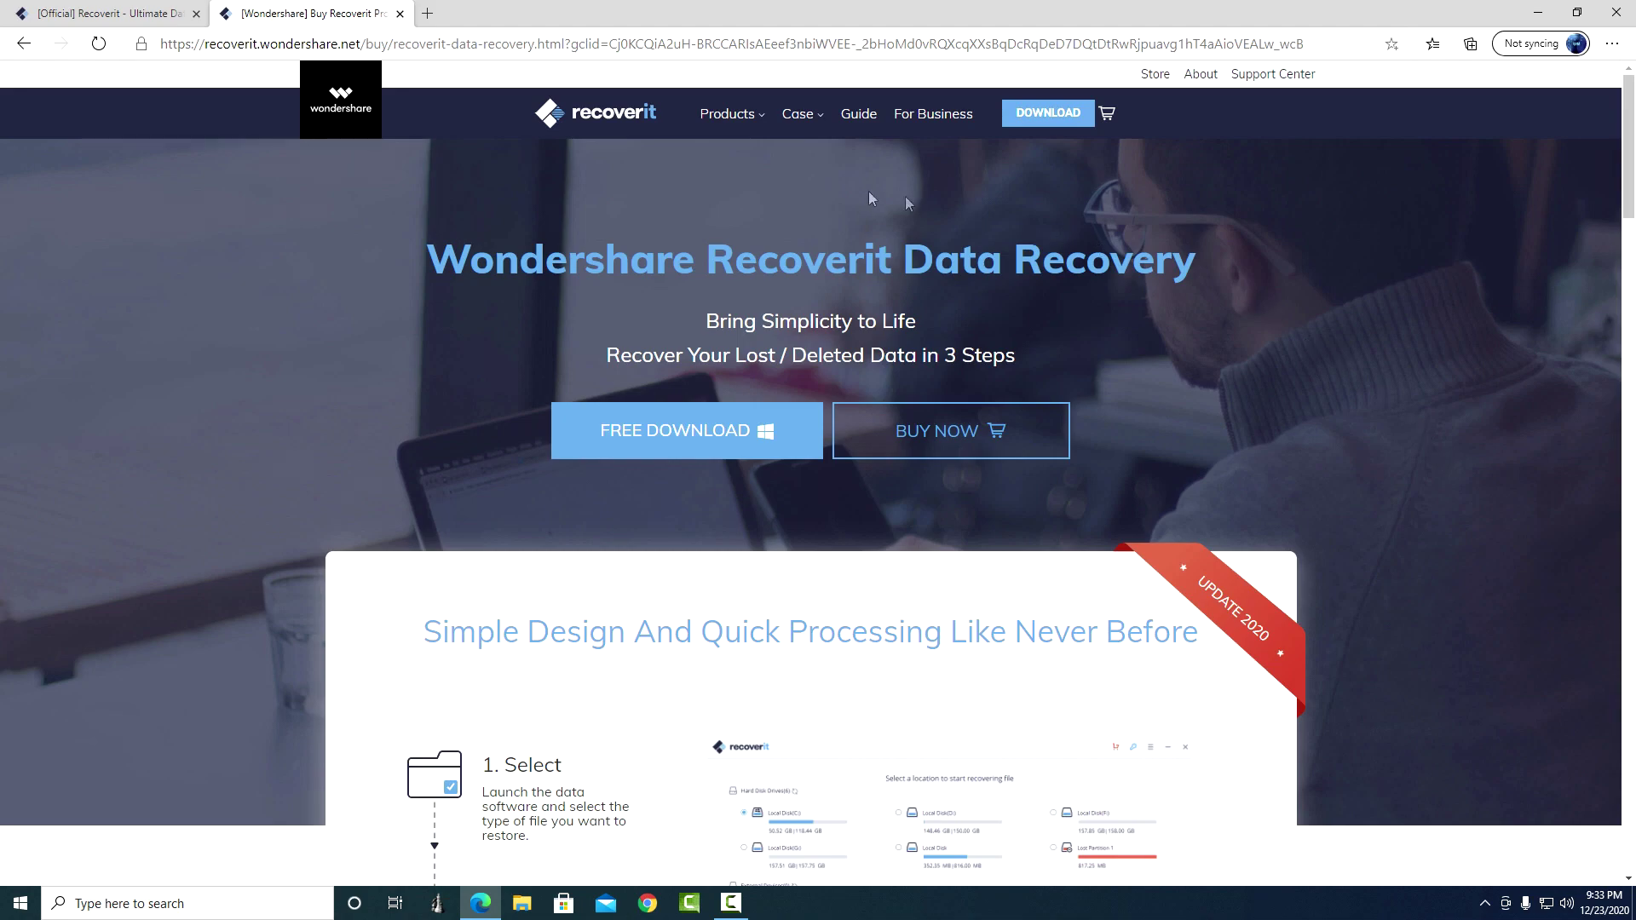
left_click(857, 120)
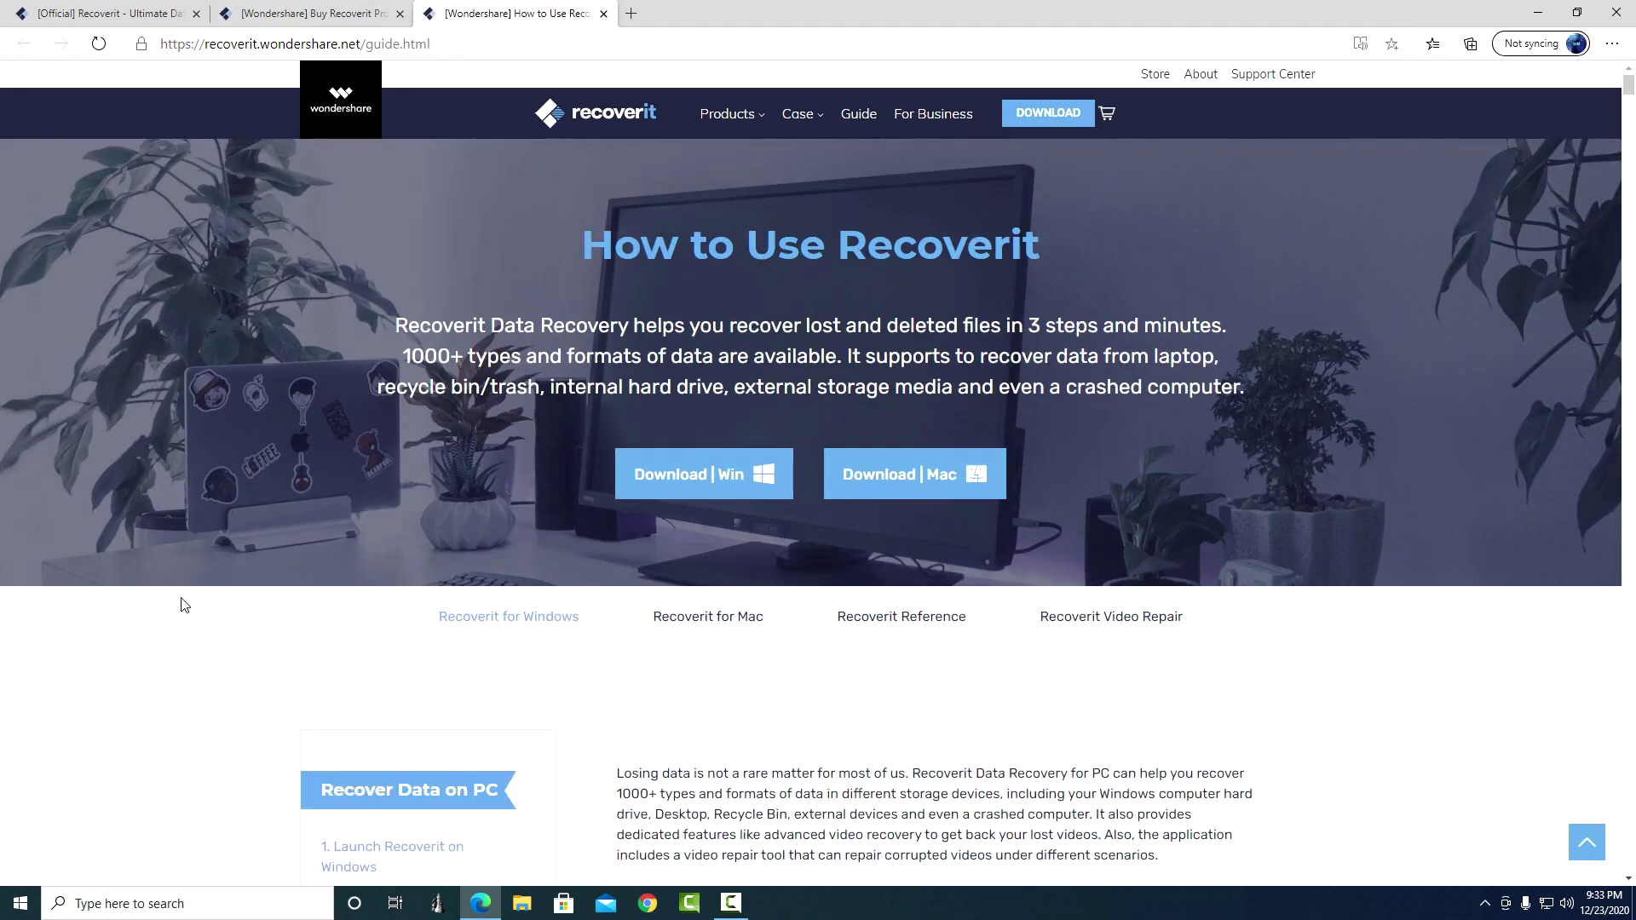
Step: Download the Recoverit Windows installer from the guide page and open the setup file
scroll(180, 606, "down", 5)
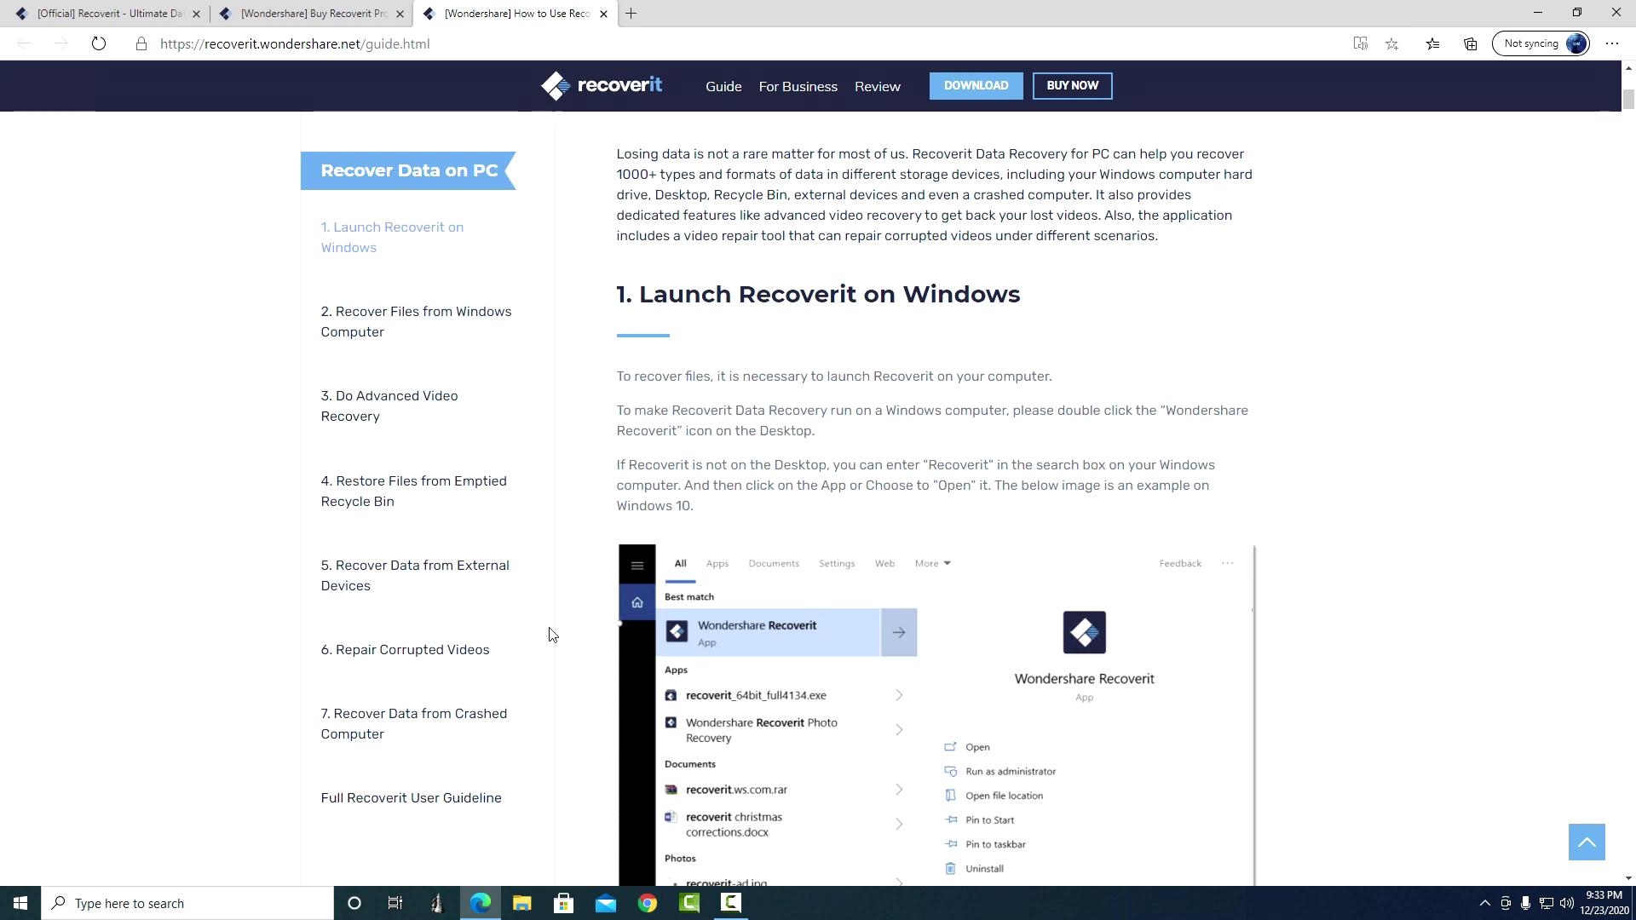
left_click(966, 92)
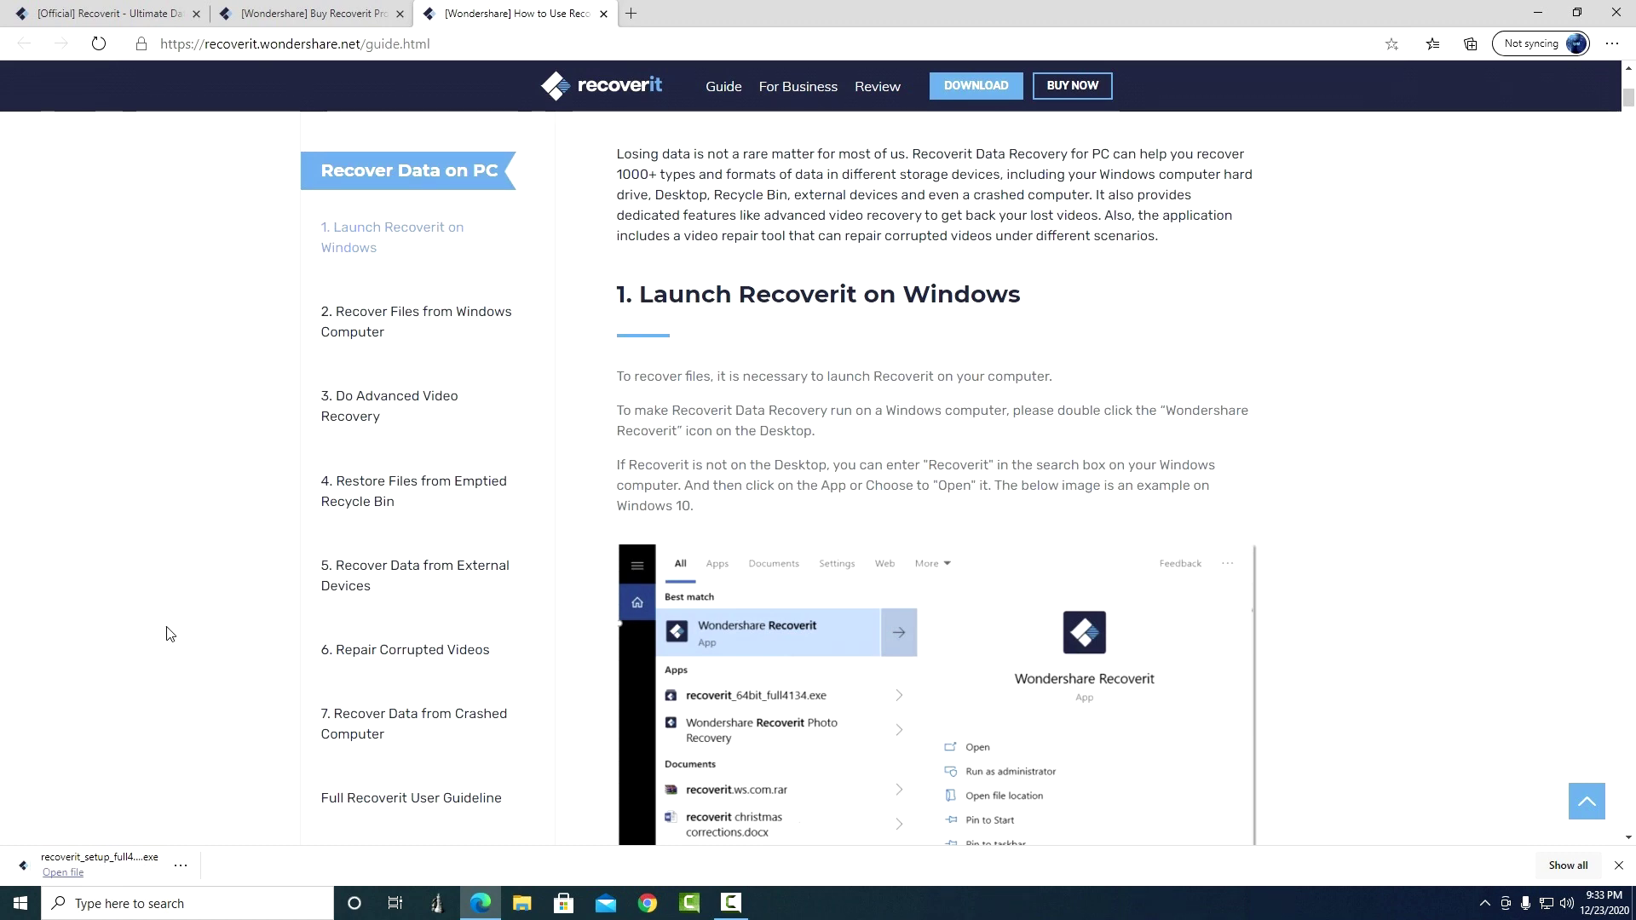
left_click(132, 869)
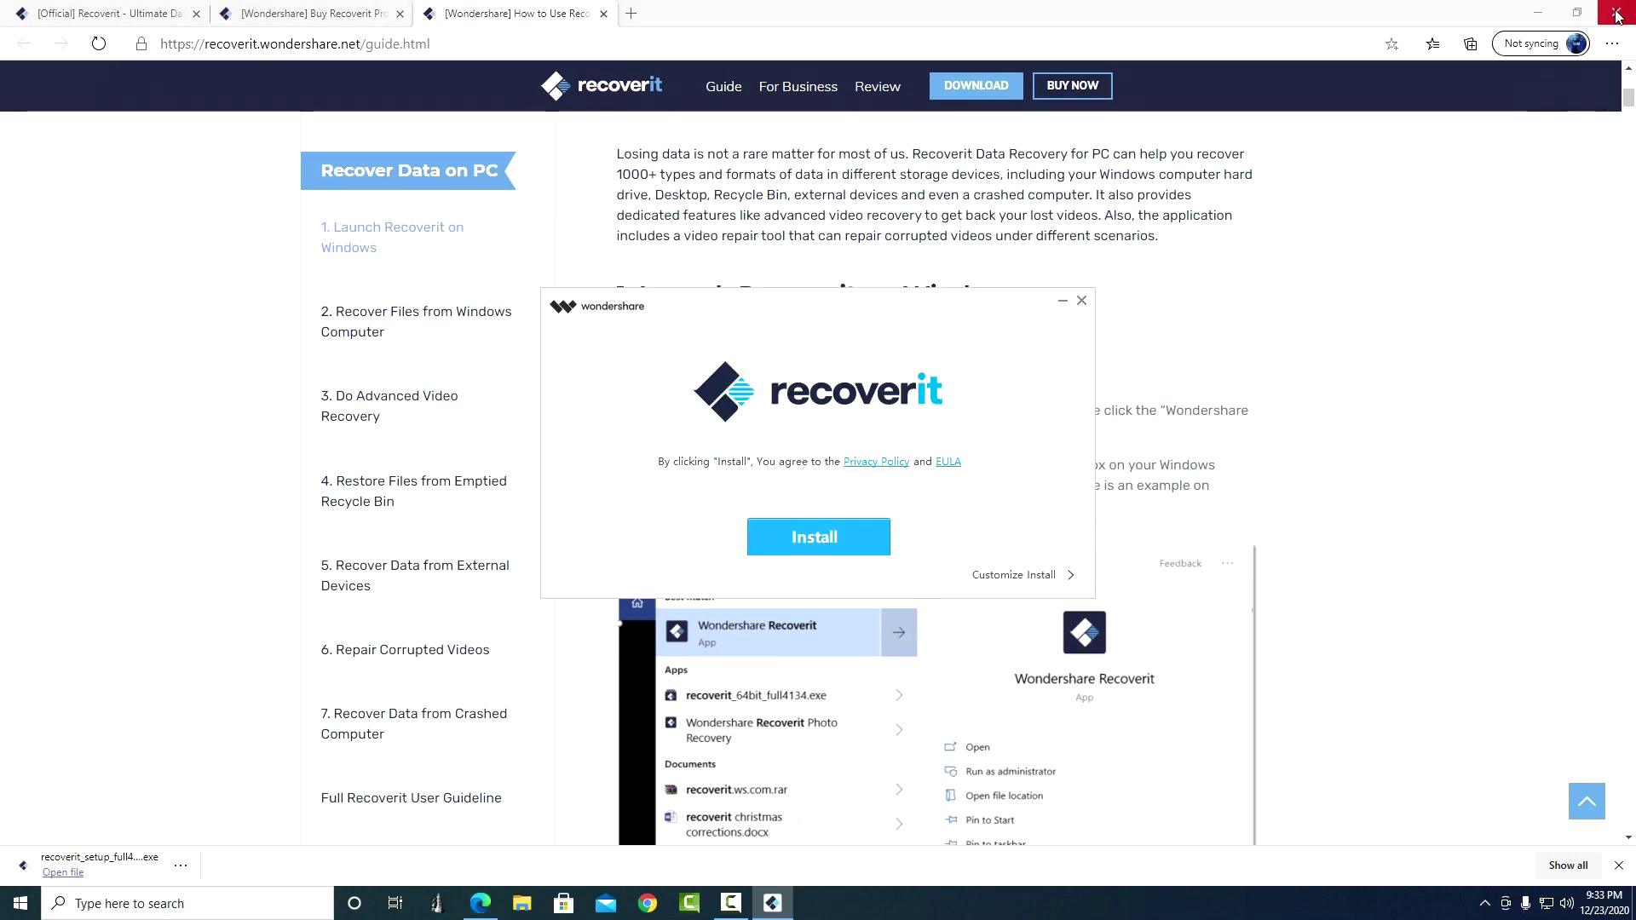
Step: Install Recoverit in English to a custom folder under the user profile, then close the installer
left_click(1537, 12)
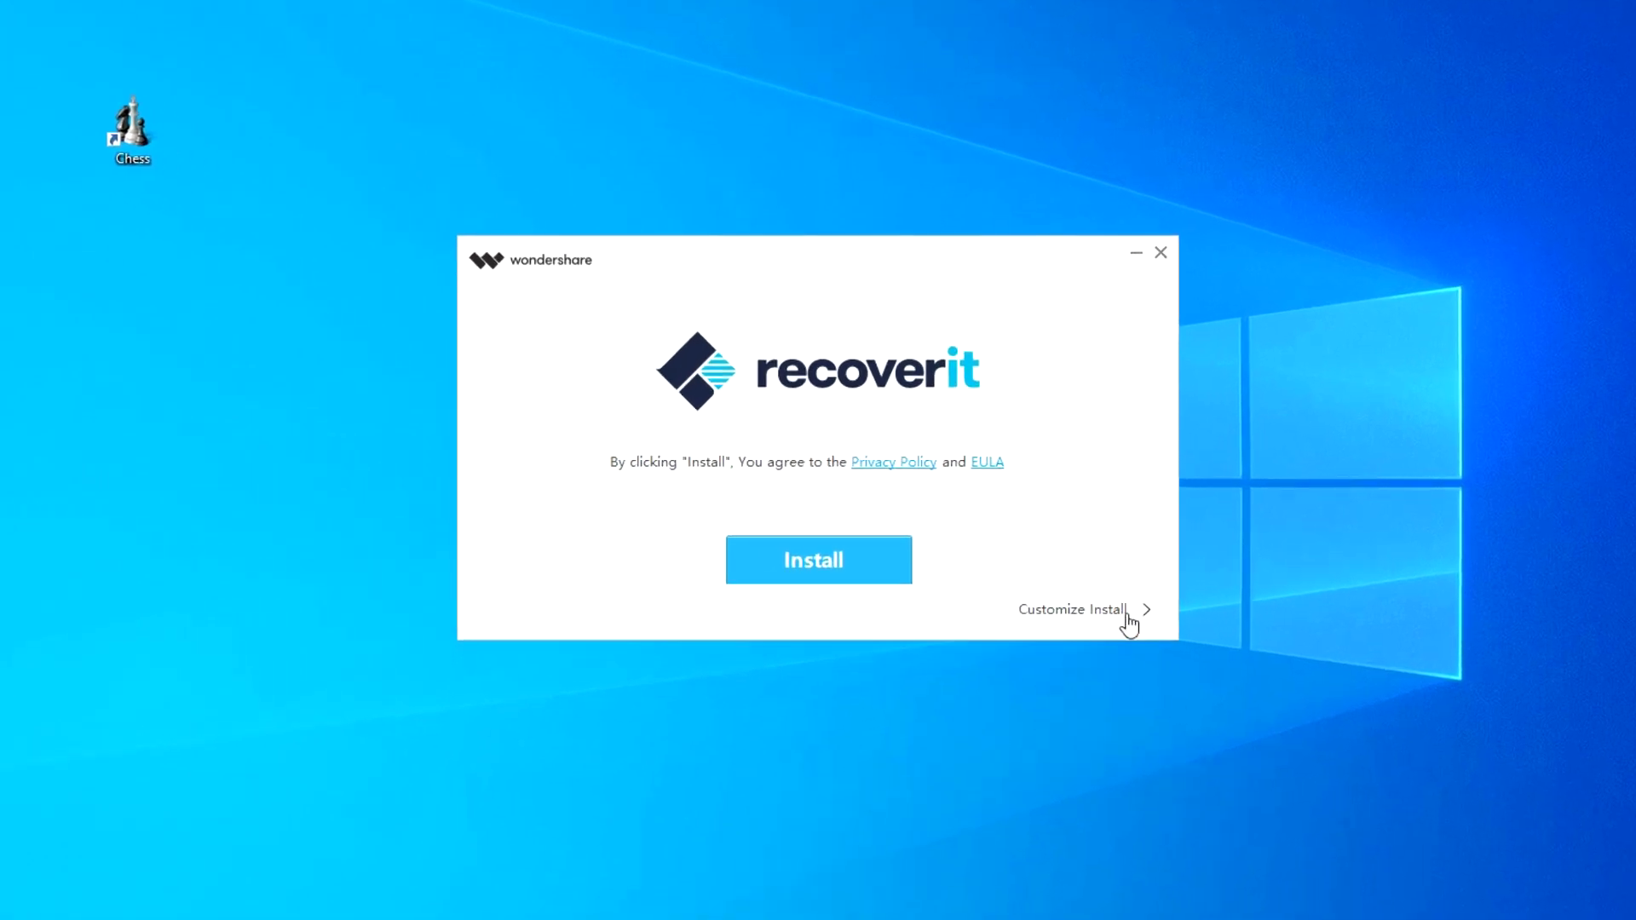
left_click(1121, 610)
left_click(928, 675)
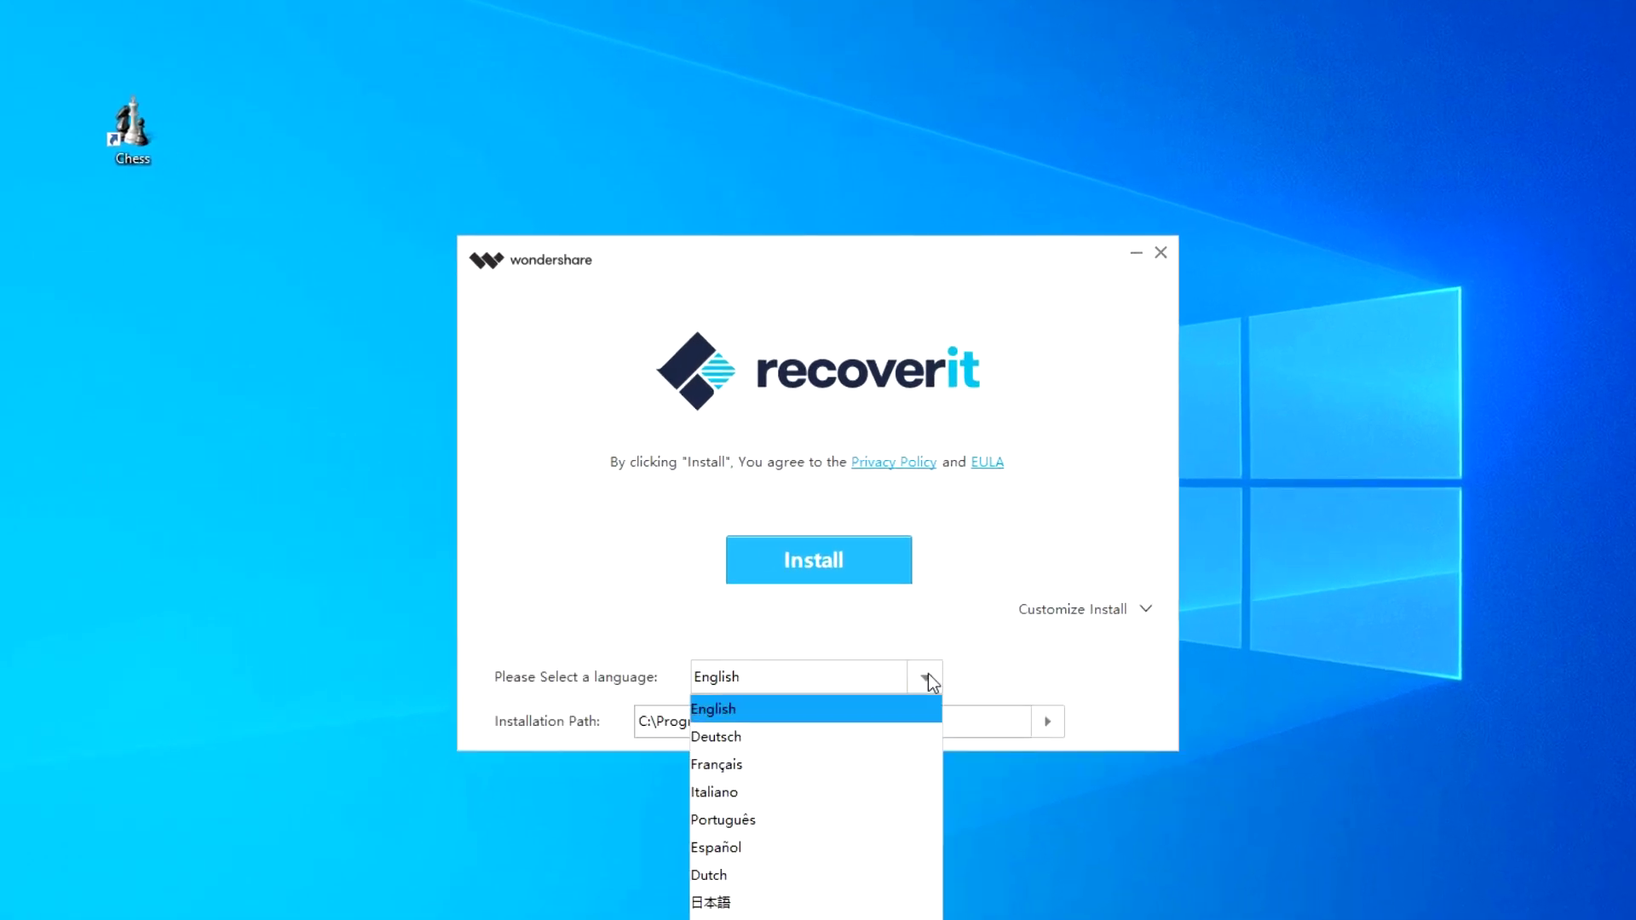
left_click(792, 708)
left_click(1046, 723)
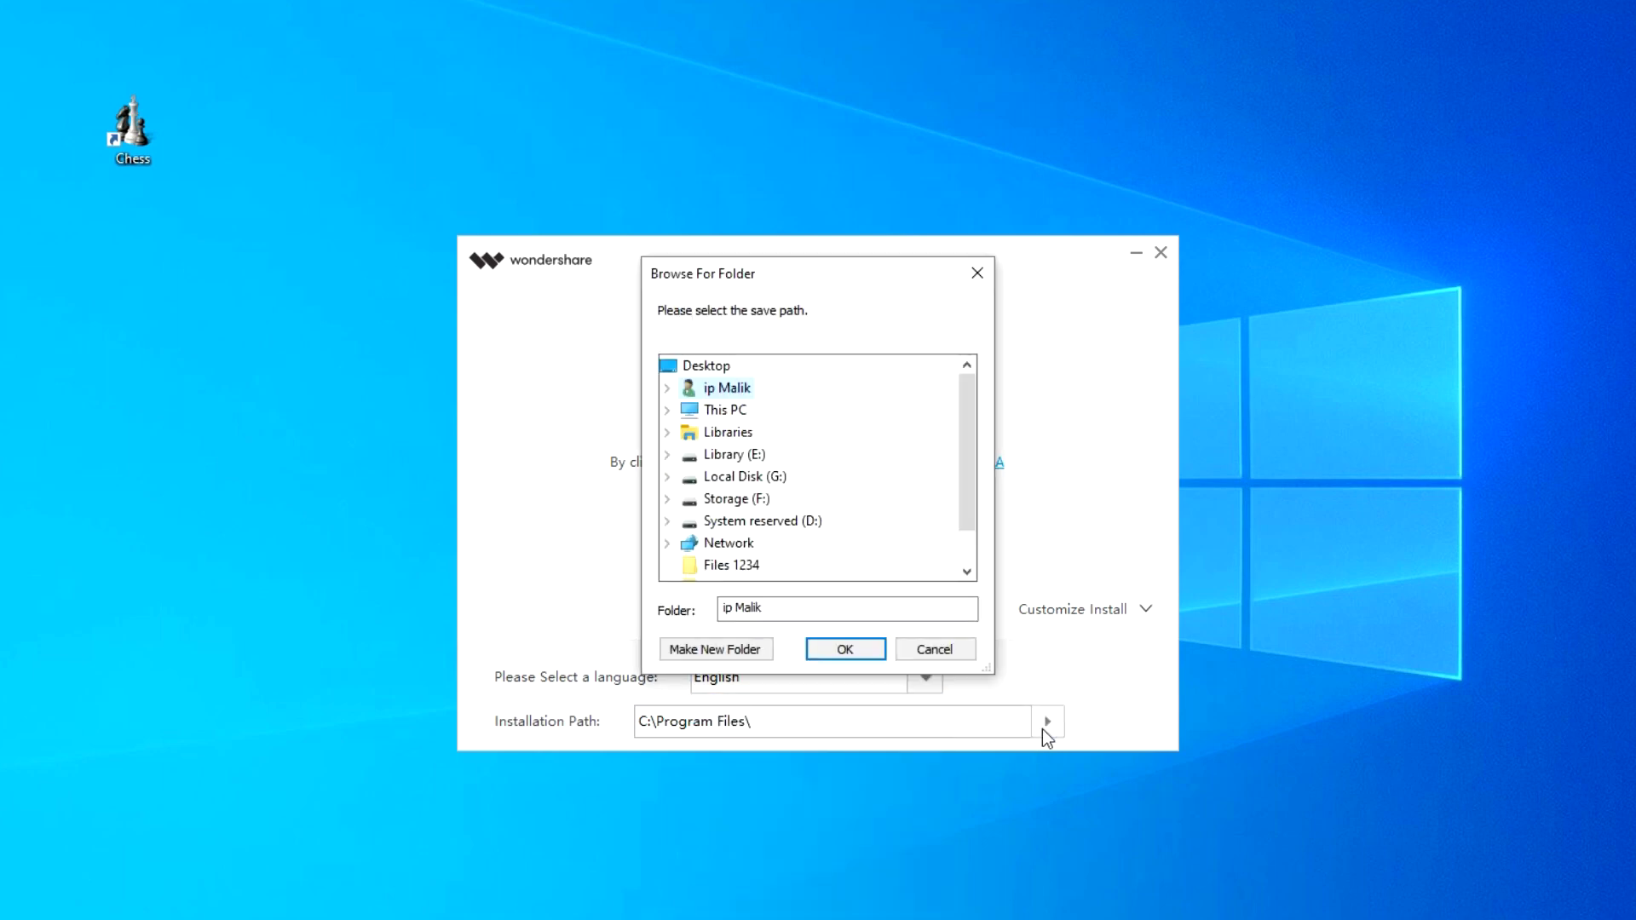
left_click(860, 652)
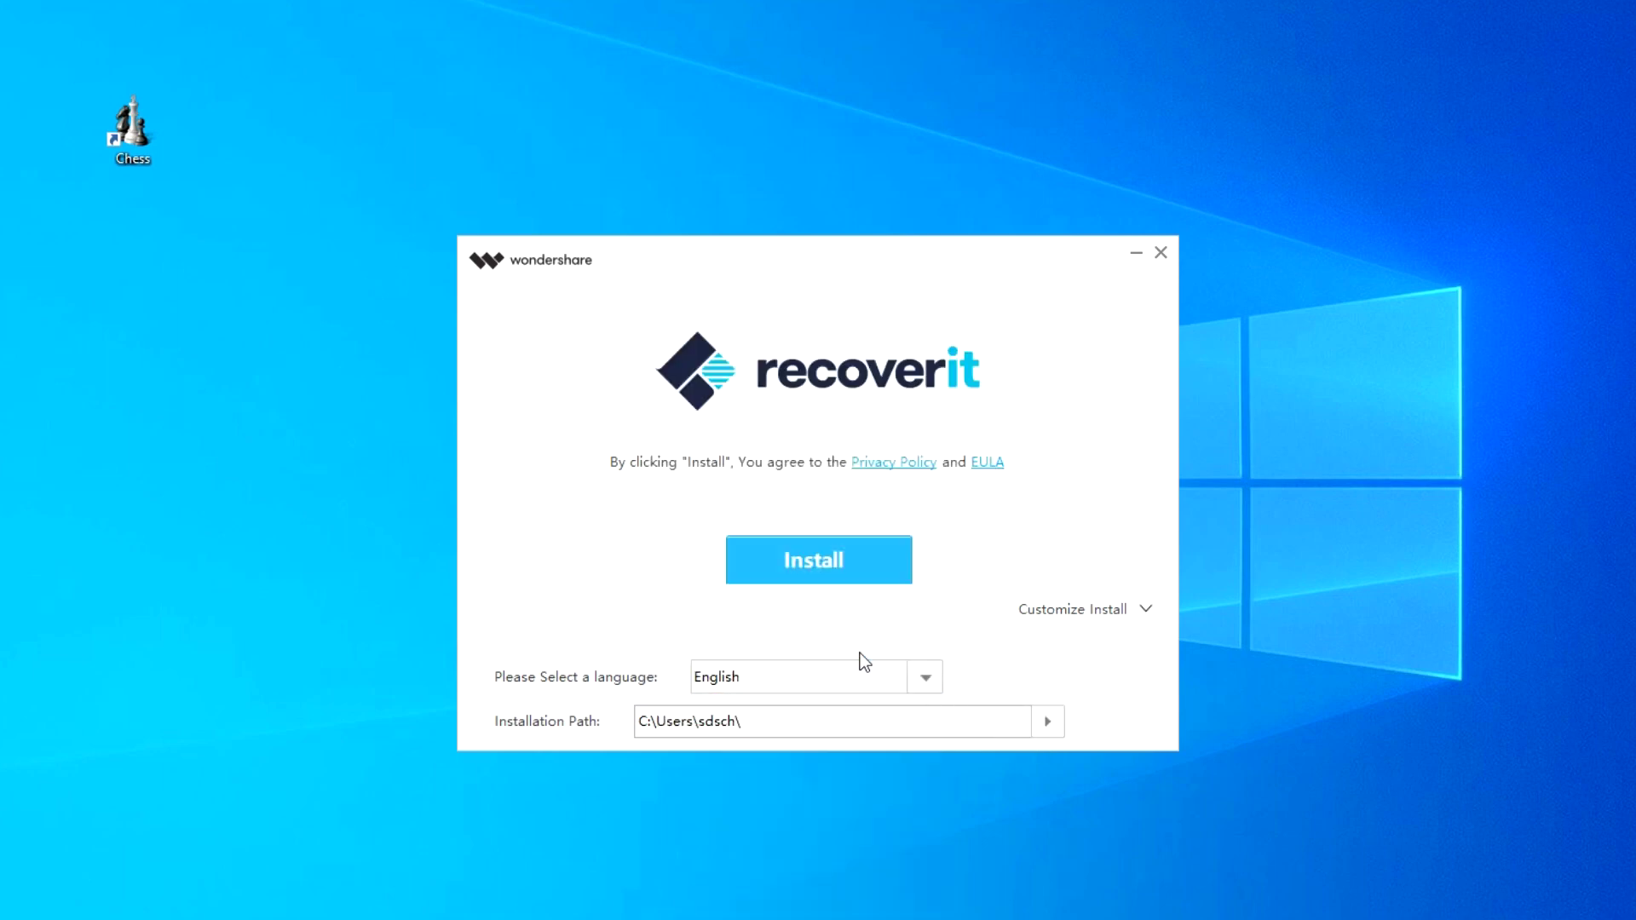
left_click(814, 569)
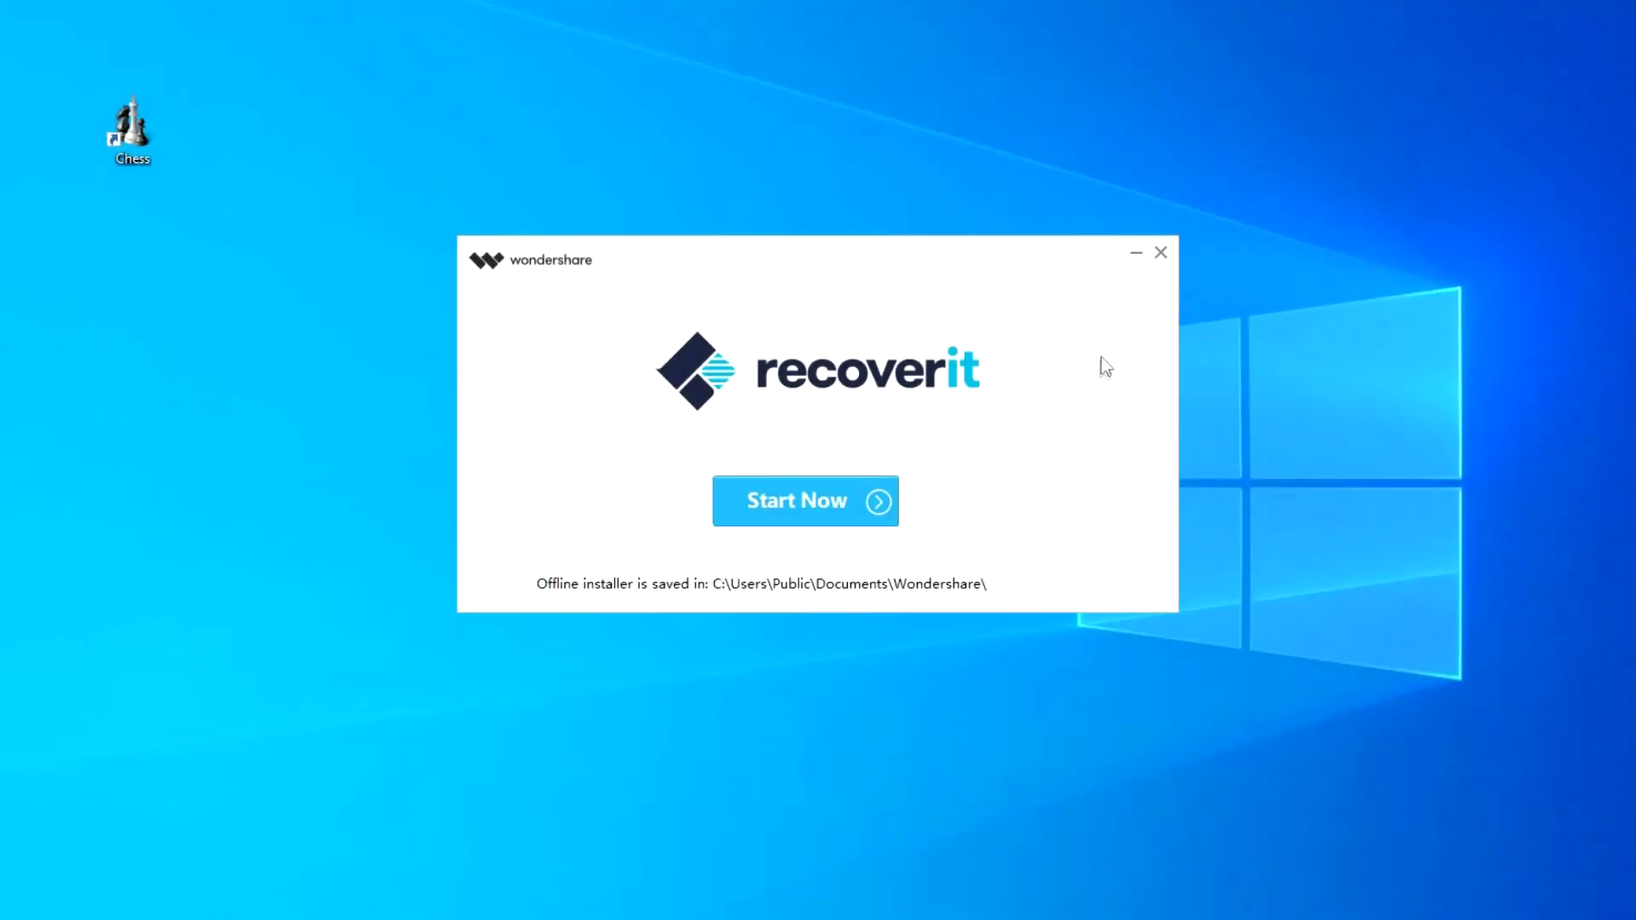
left_click(1160, 252)
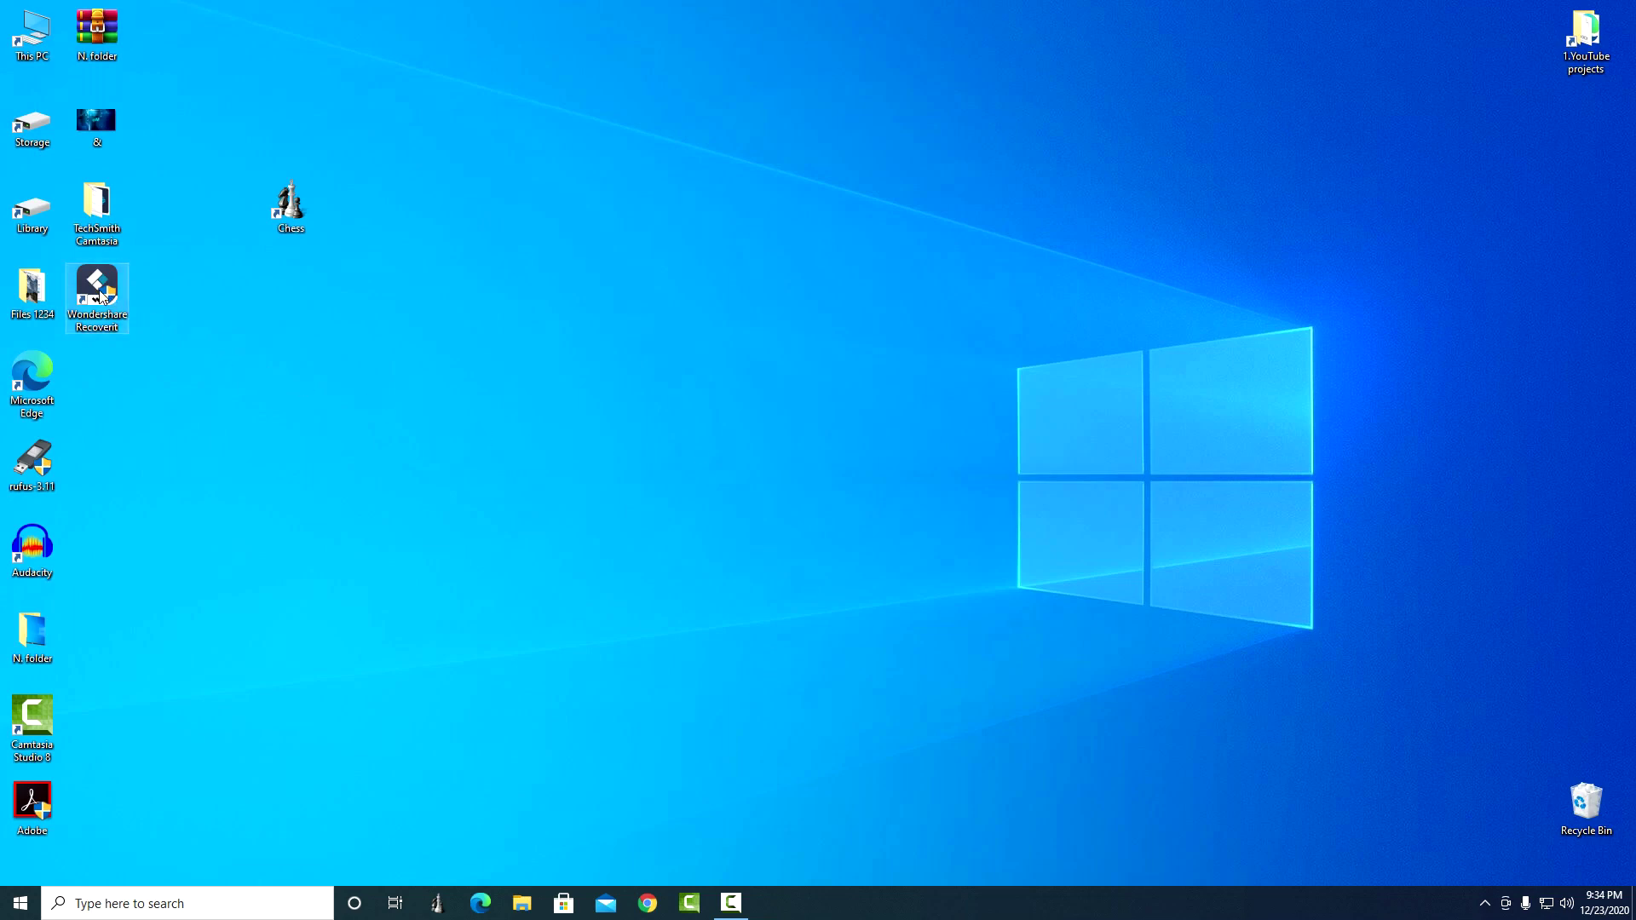
Step: Launch Recoverit from the desktop and confirm the app language remains English
double_click(100, 296)
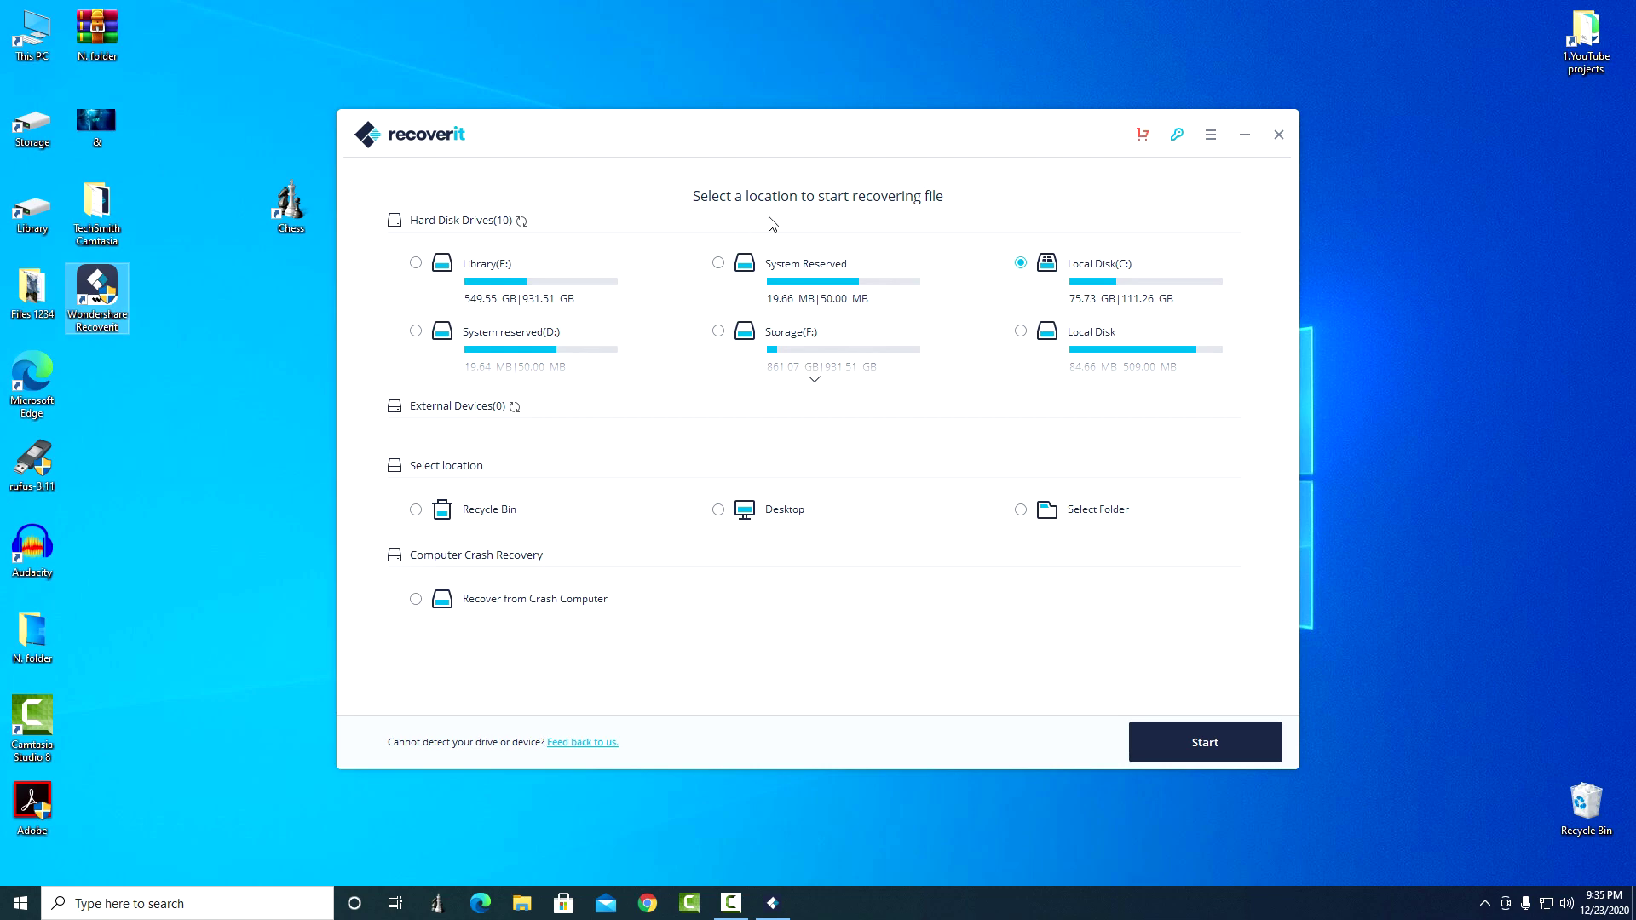
left_click(1209, 139)
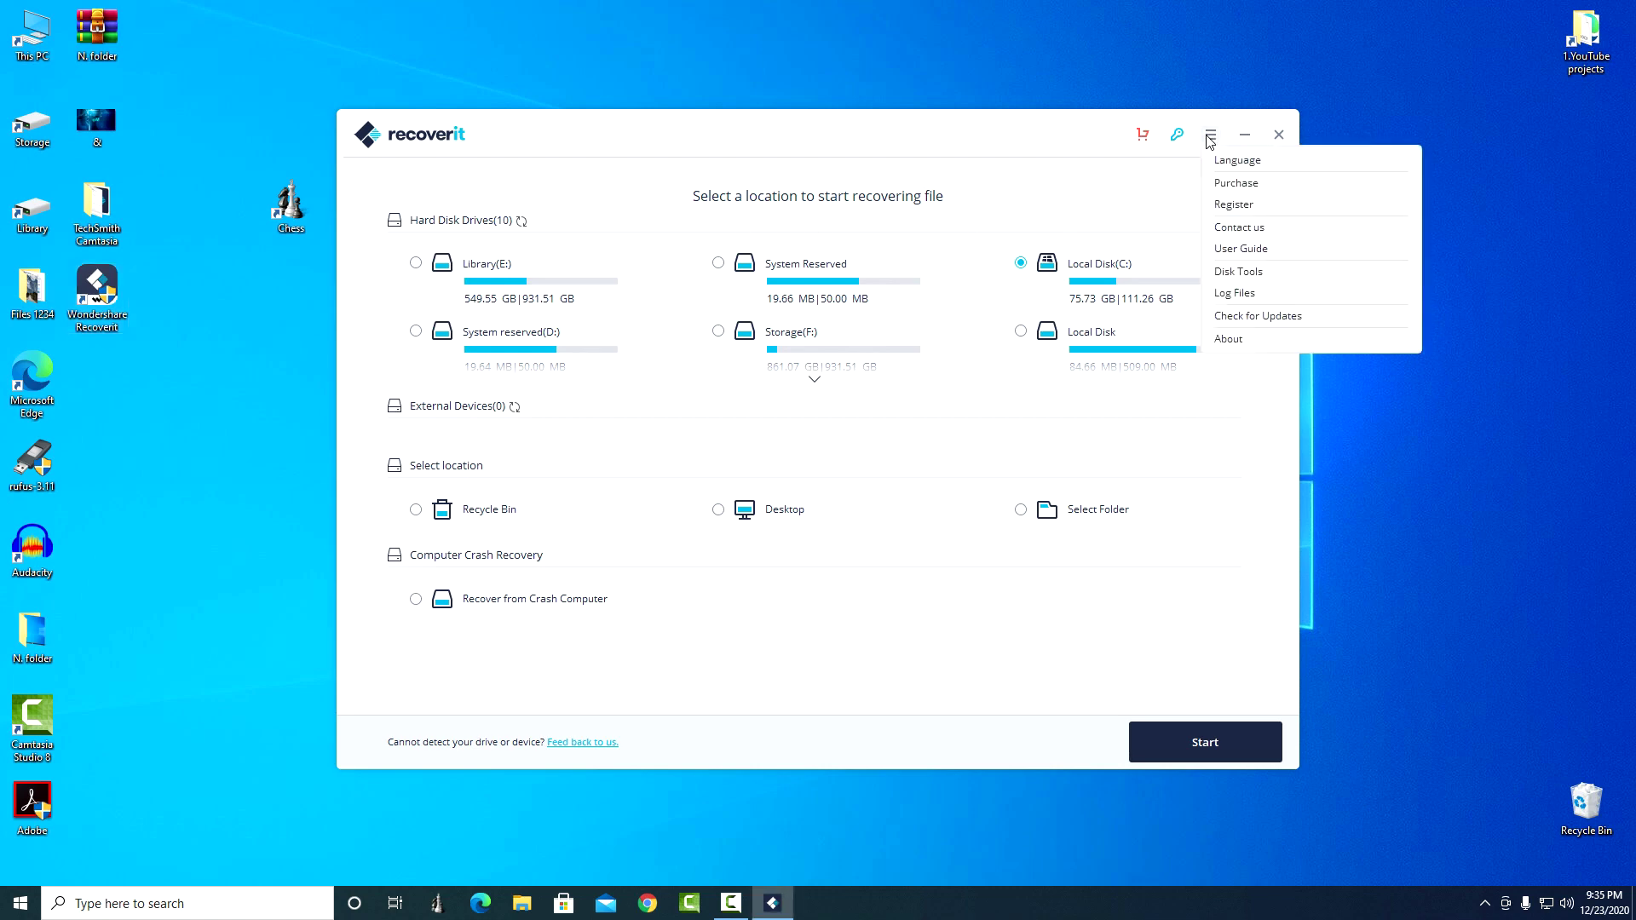
left_click(1230, 162)
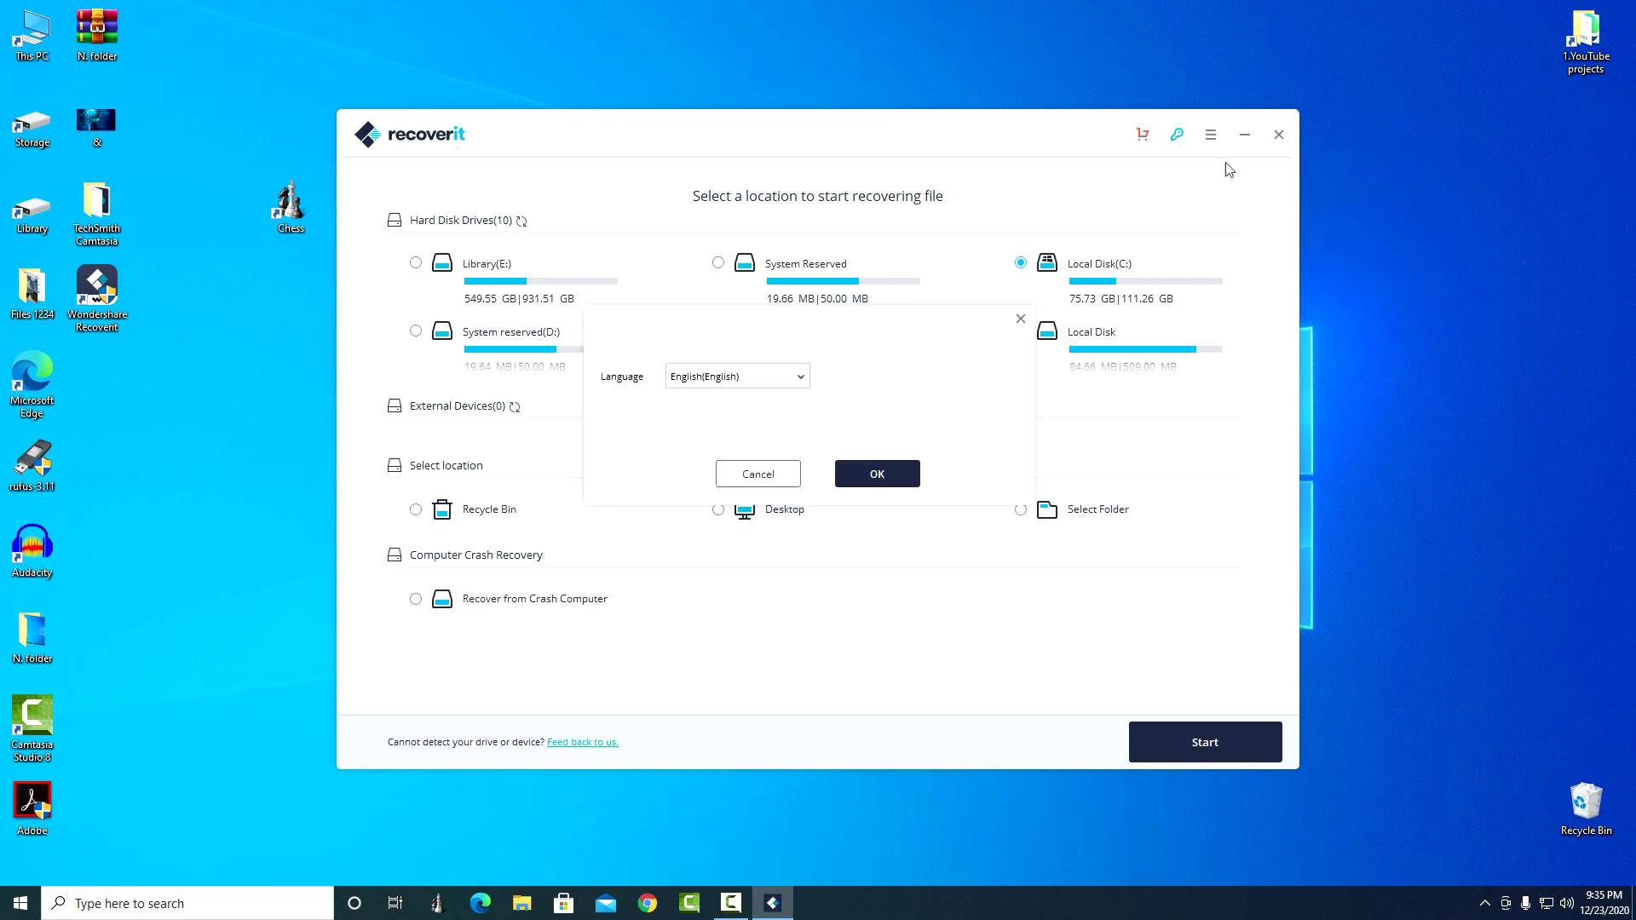
left_click(800, 378)
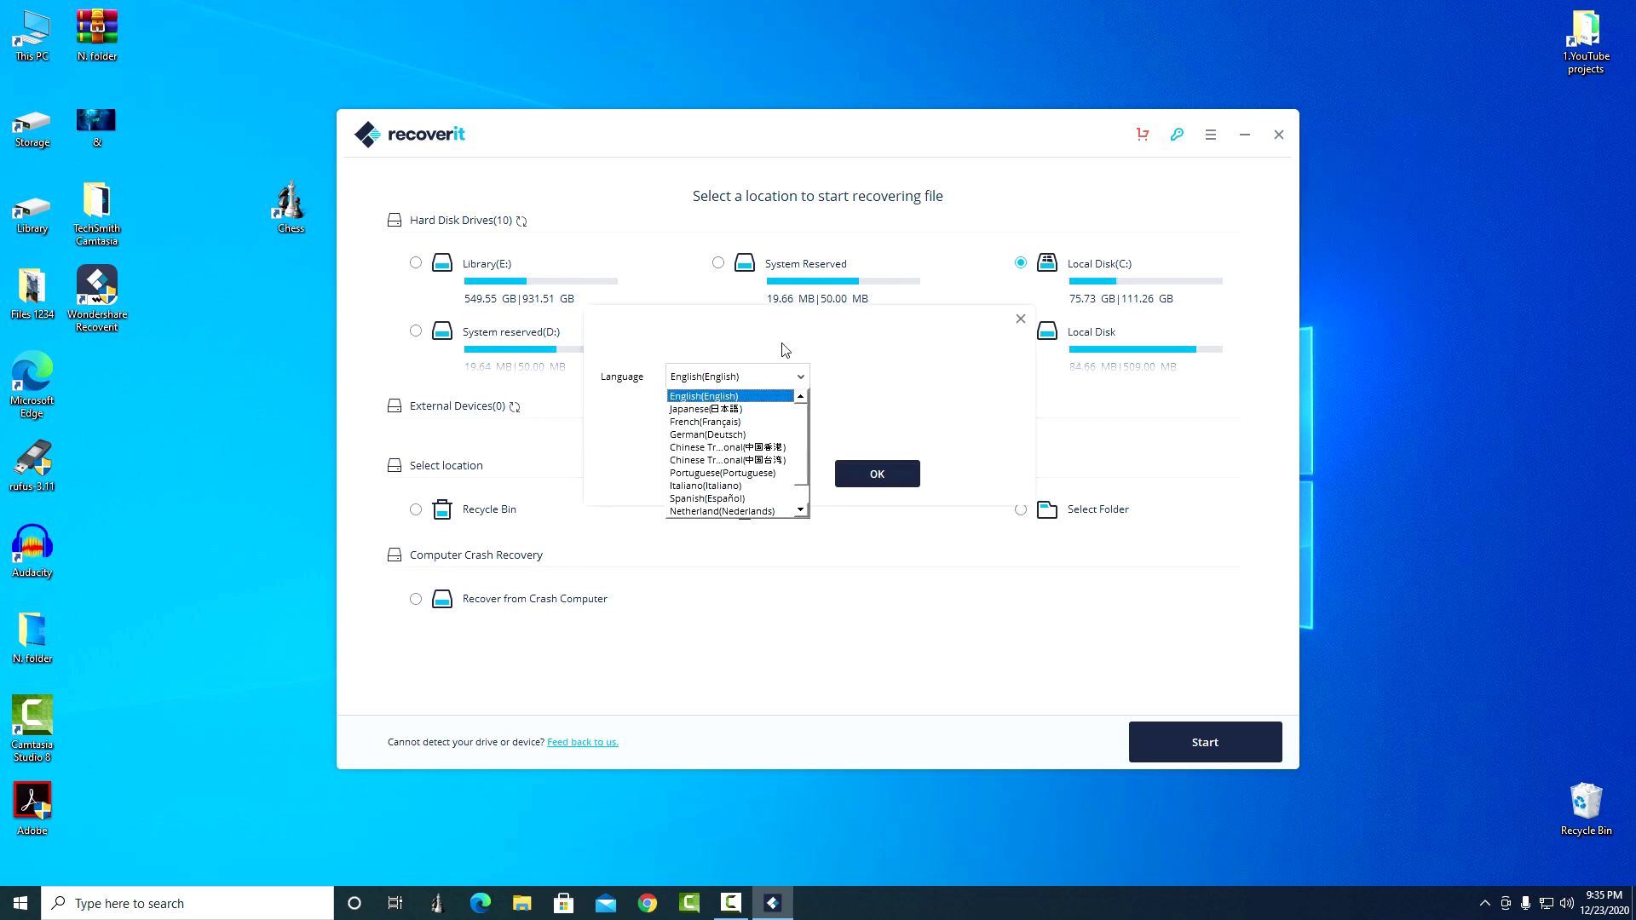
left_click(771, 394)
left_click(765, 474)
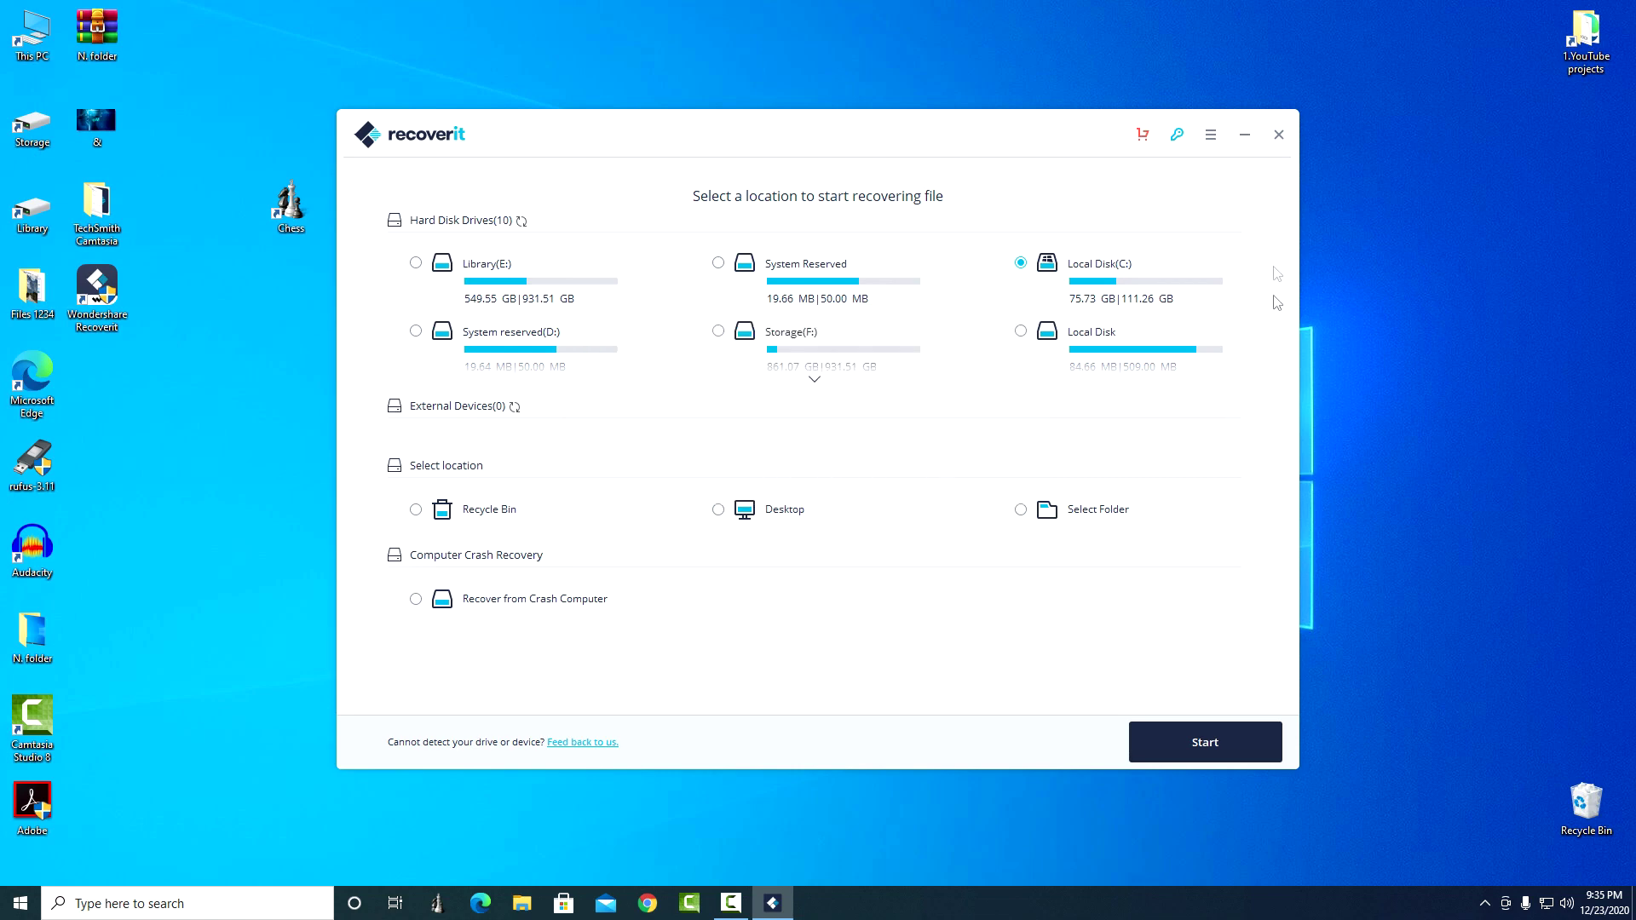
left_click(1211, 135)
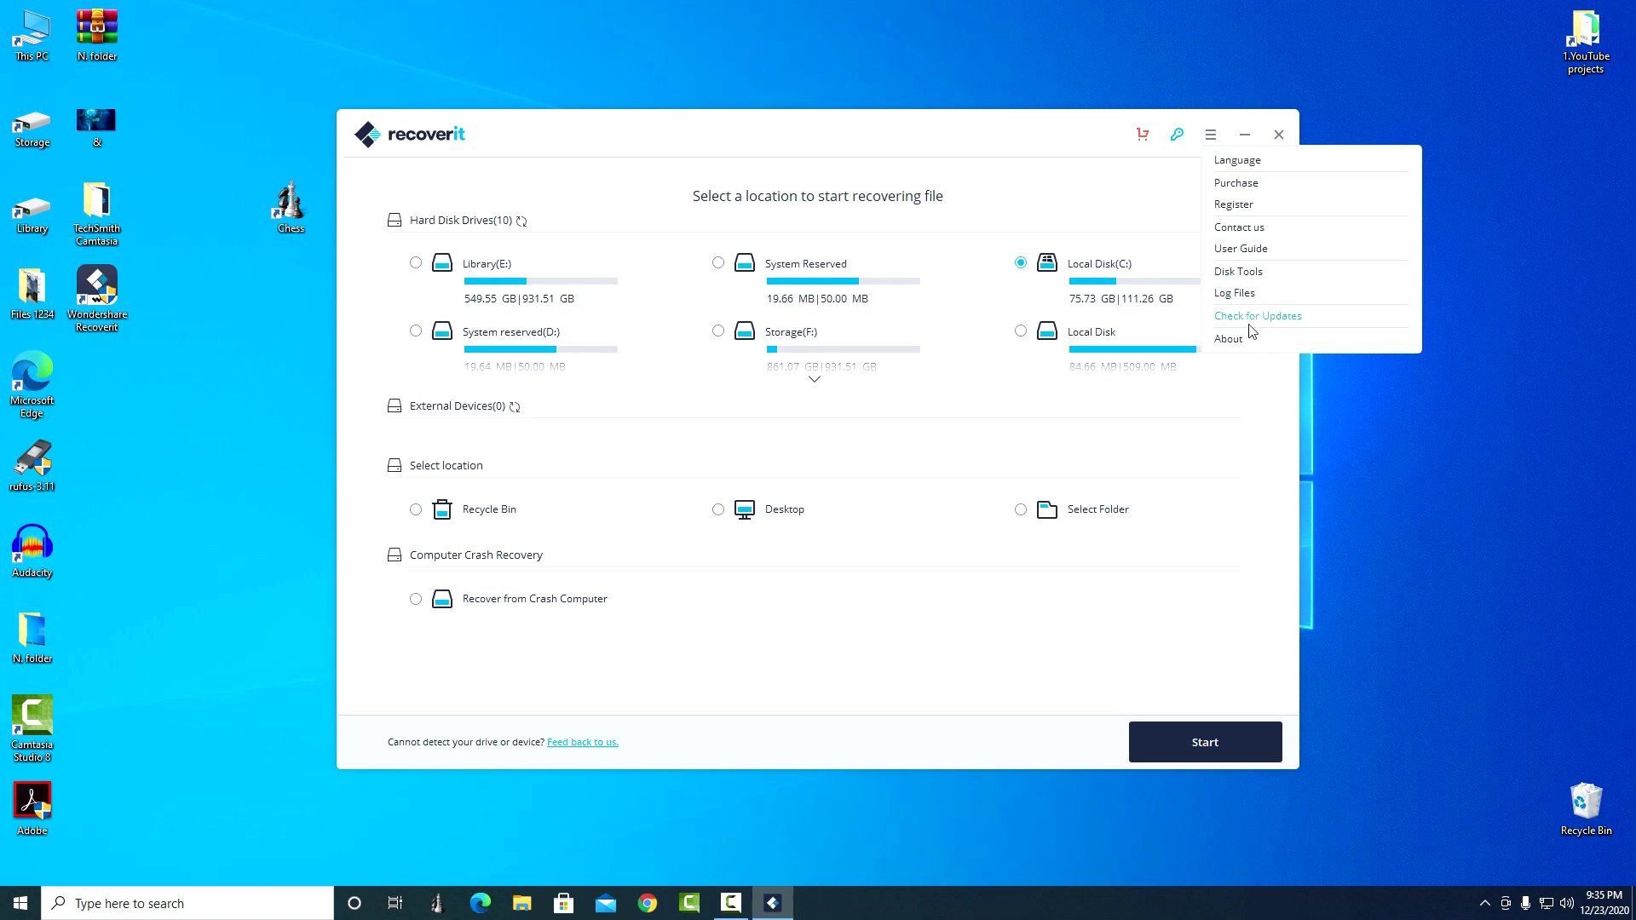
left_click(1231, 402)
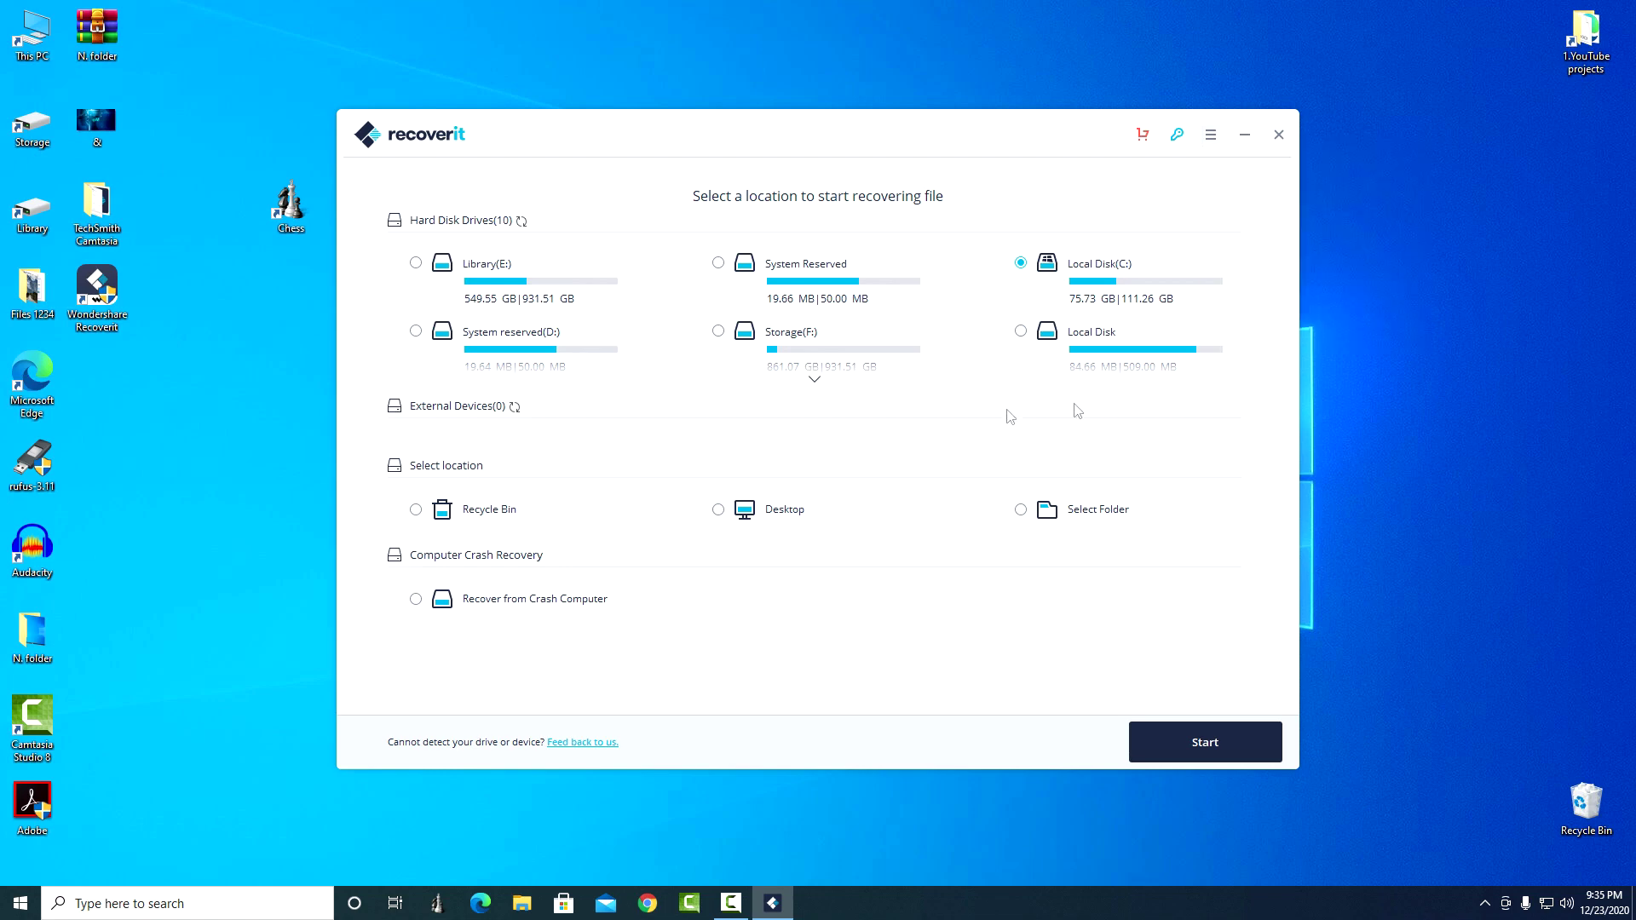
Step: Refresh External Devices to detect the USB drive, then try Recycle Bin and Desktop locations
left_click(515, 409)
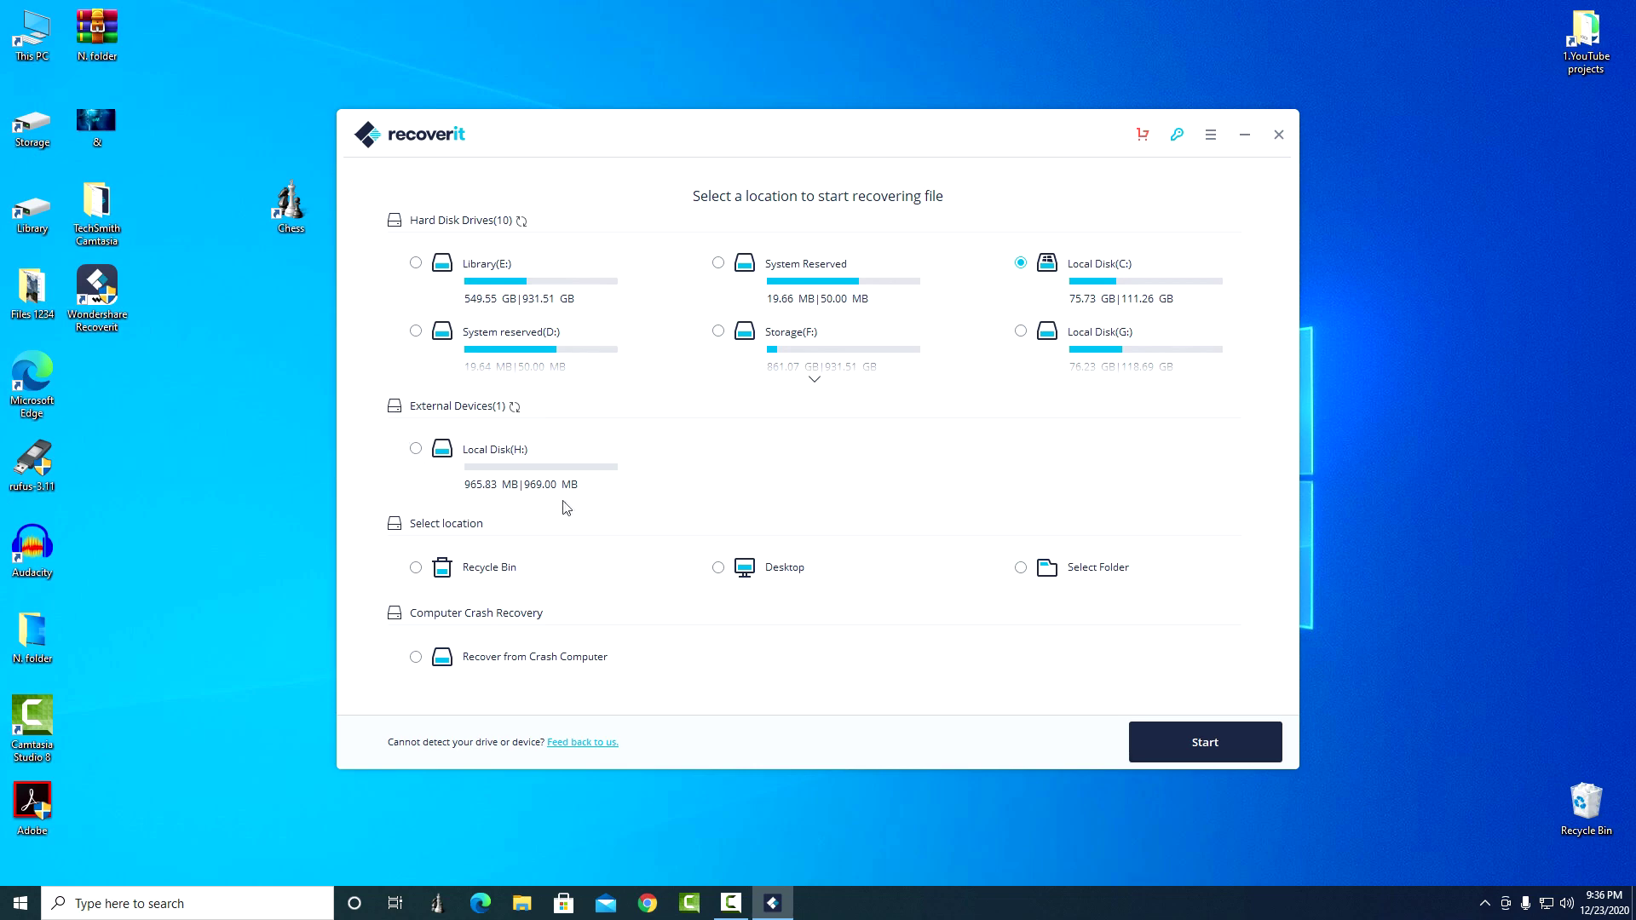
left_click(416, 570)
left_click(718, 569)
Step: Pick C:\Users\user\Desktop\Files 1234 in the folder picker, close it, then choose Recover from Crash Computer
left_click(1021, 569)
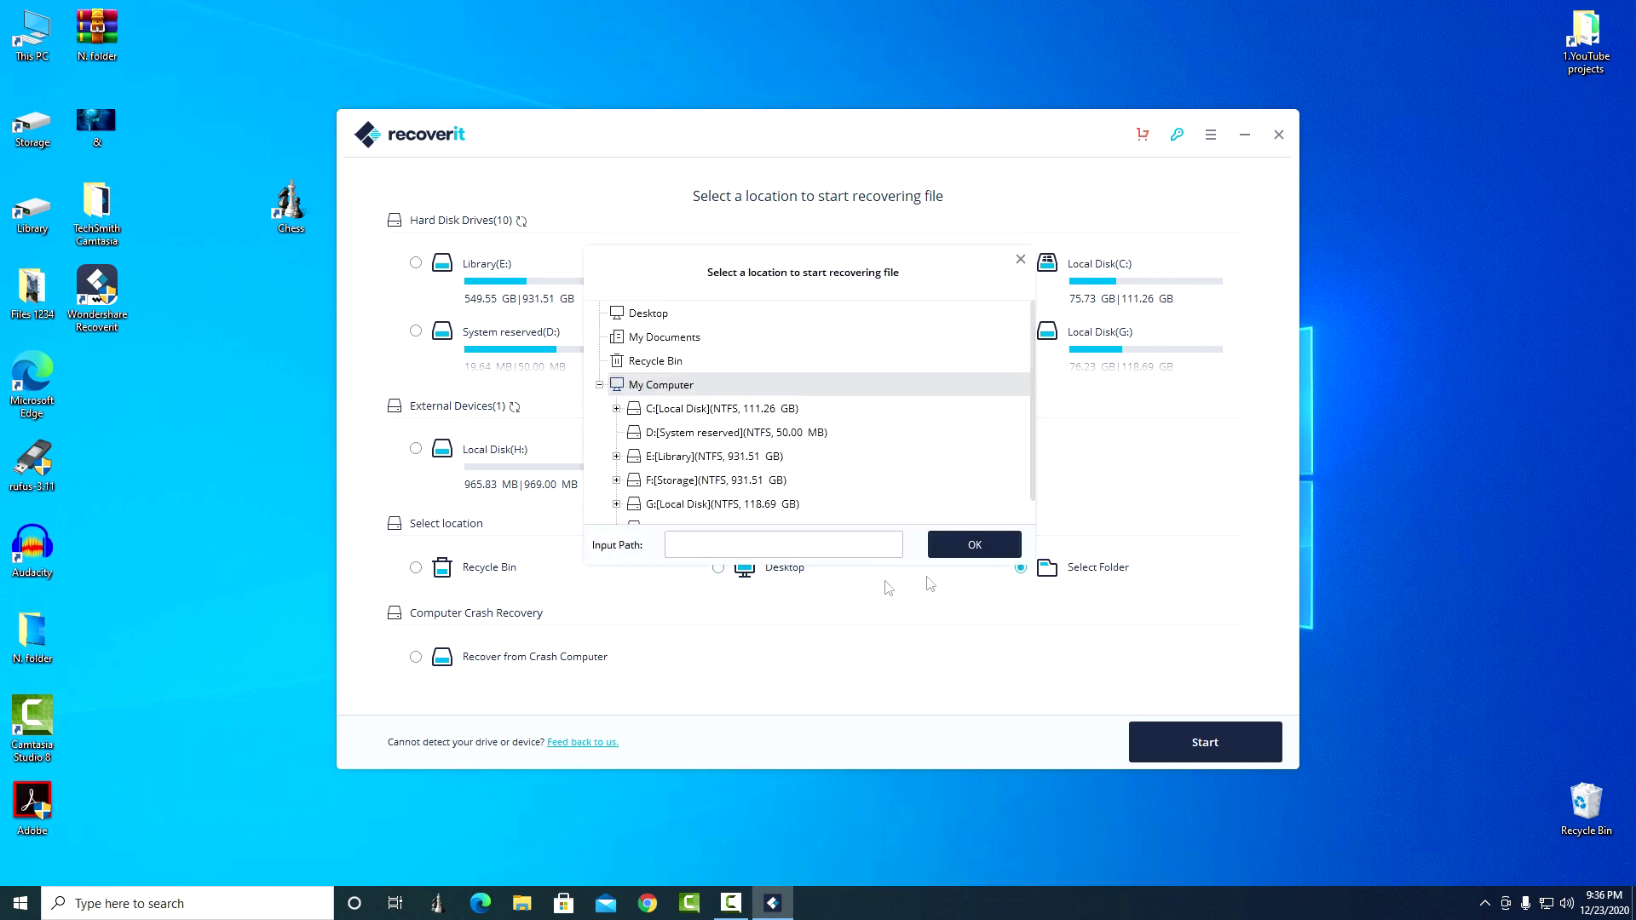
left_click(616, 409)
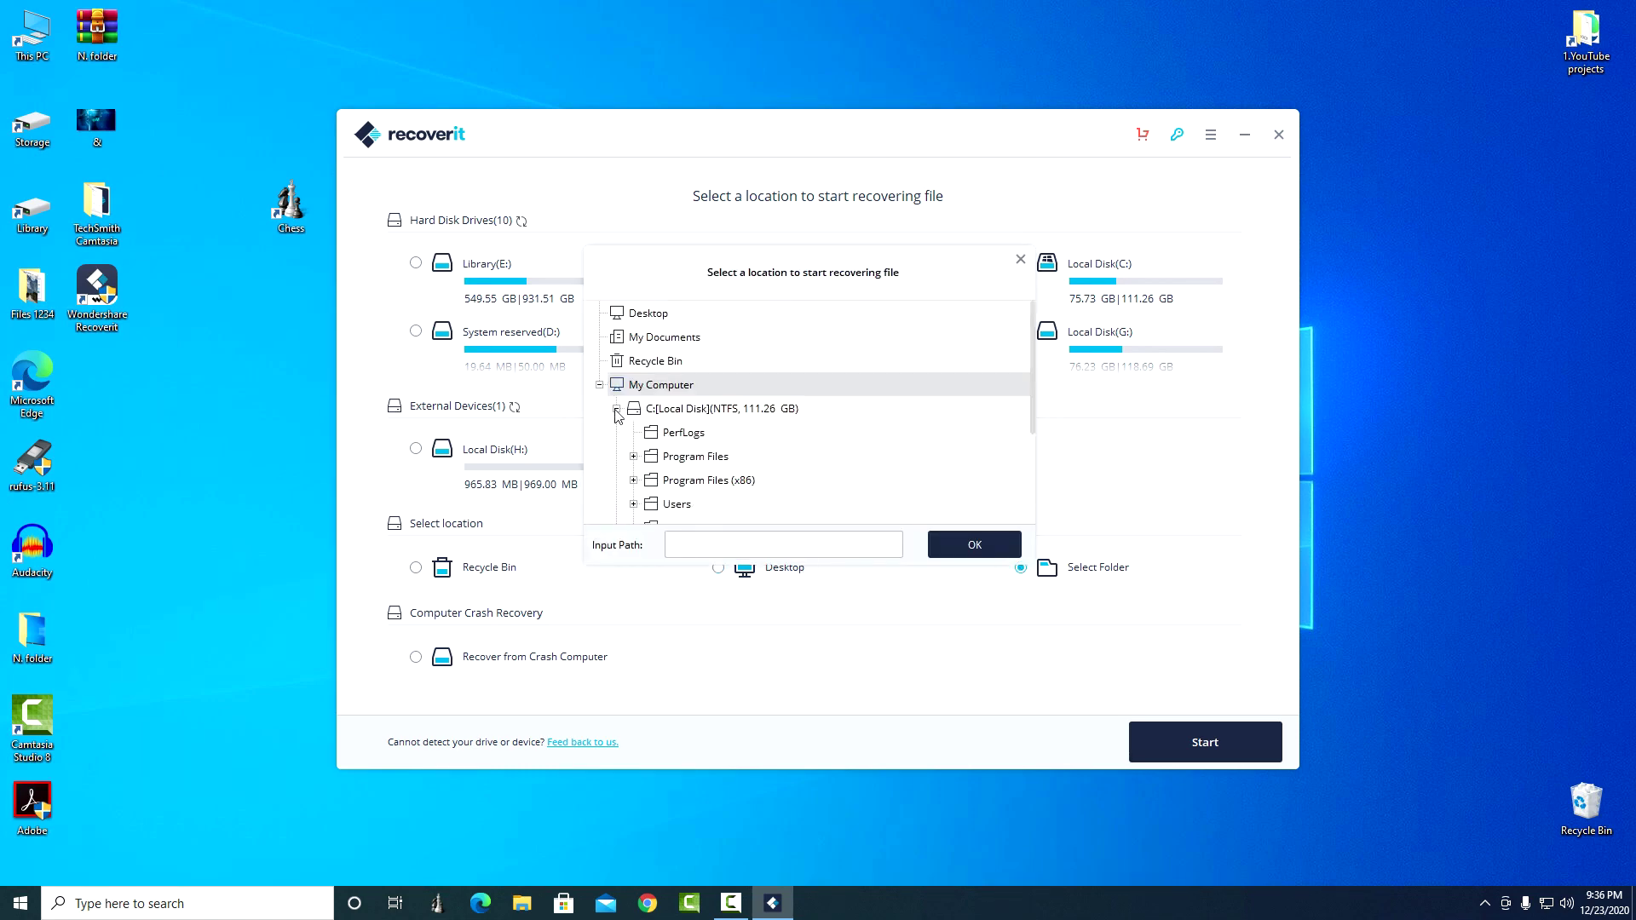
left_click(634, 504)
scroll(655, 484, "down", 3)
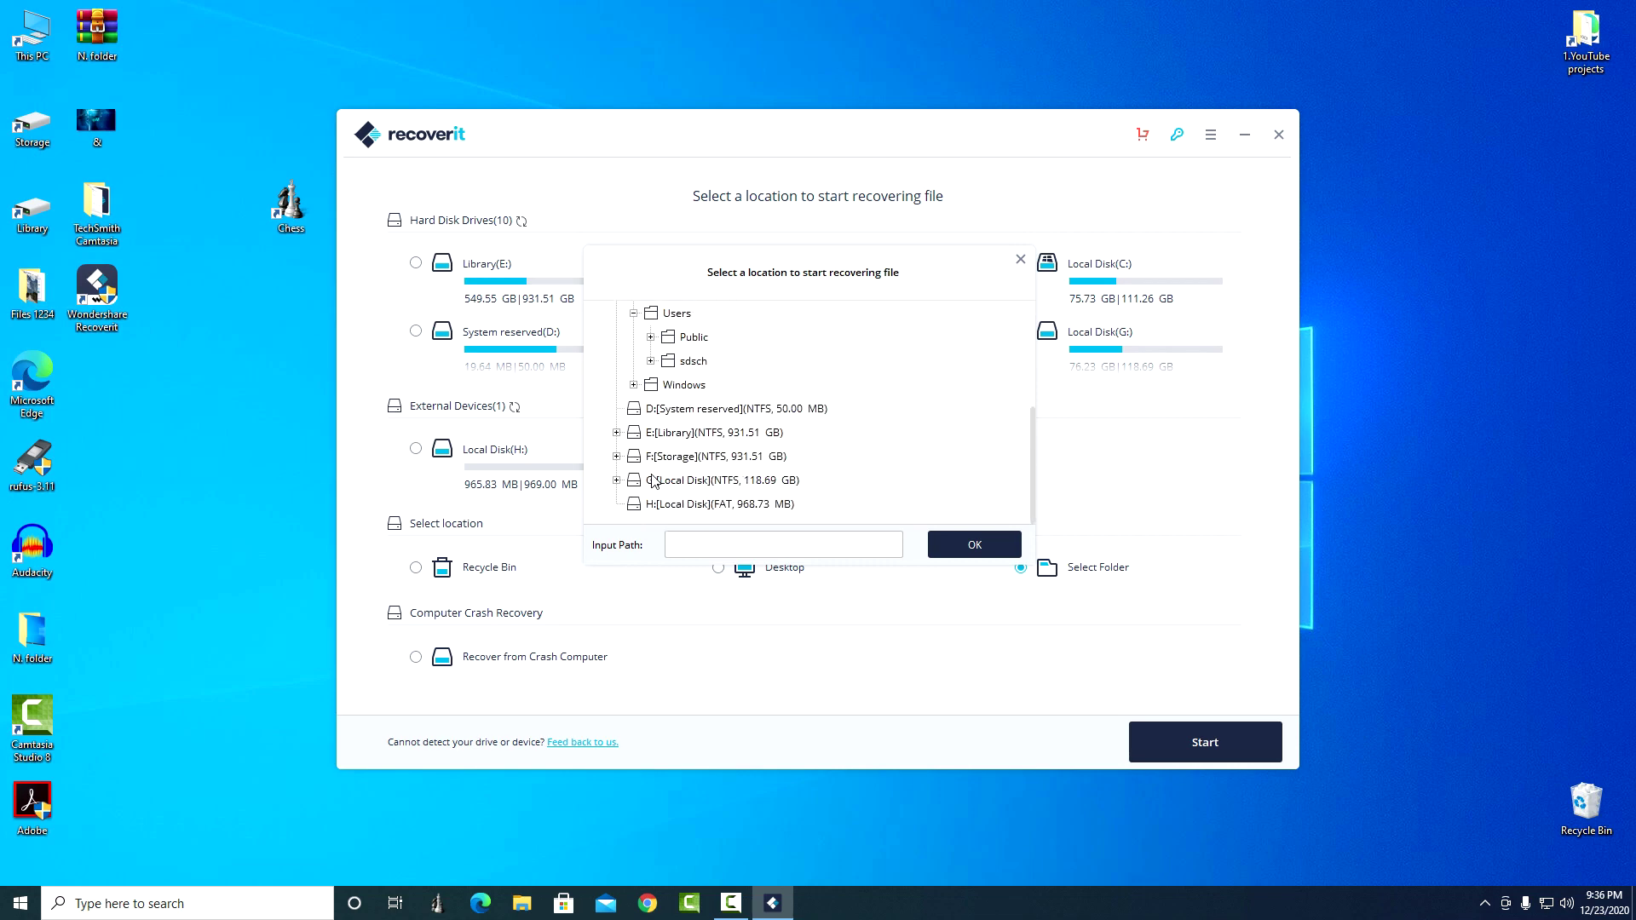
left_click(650, 361)
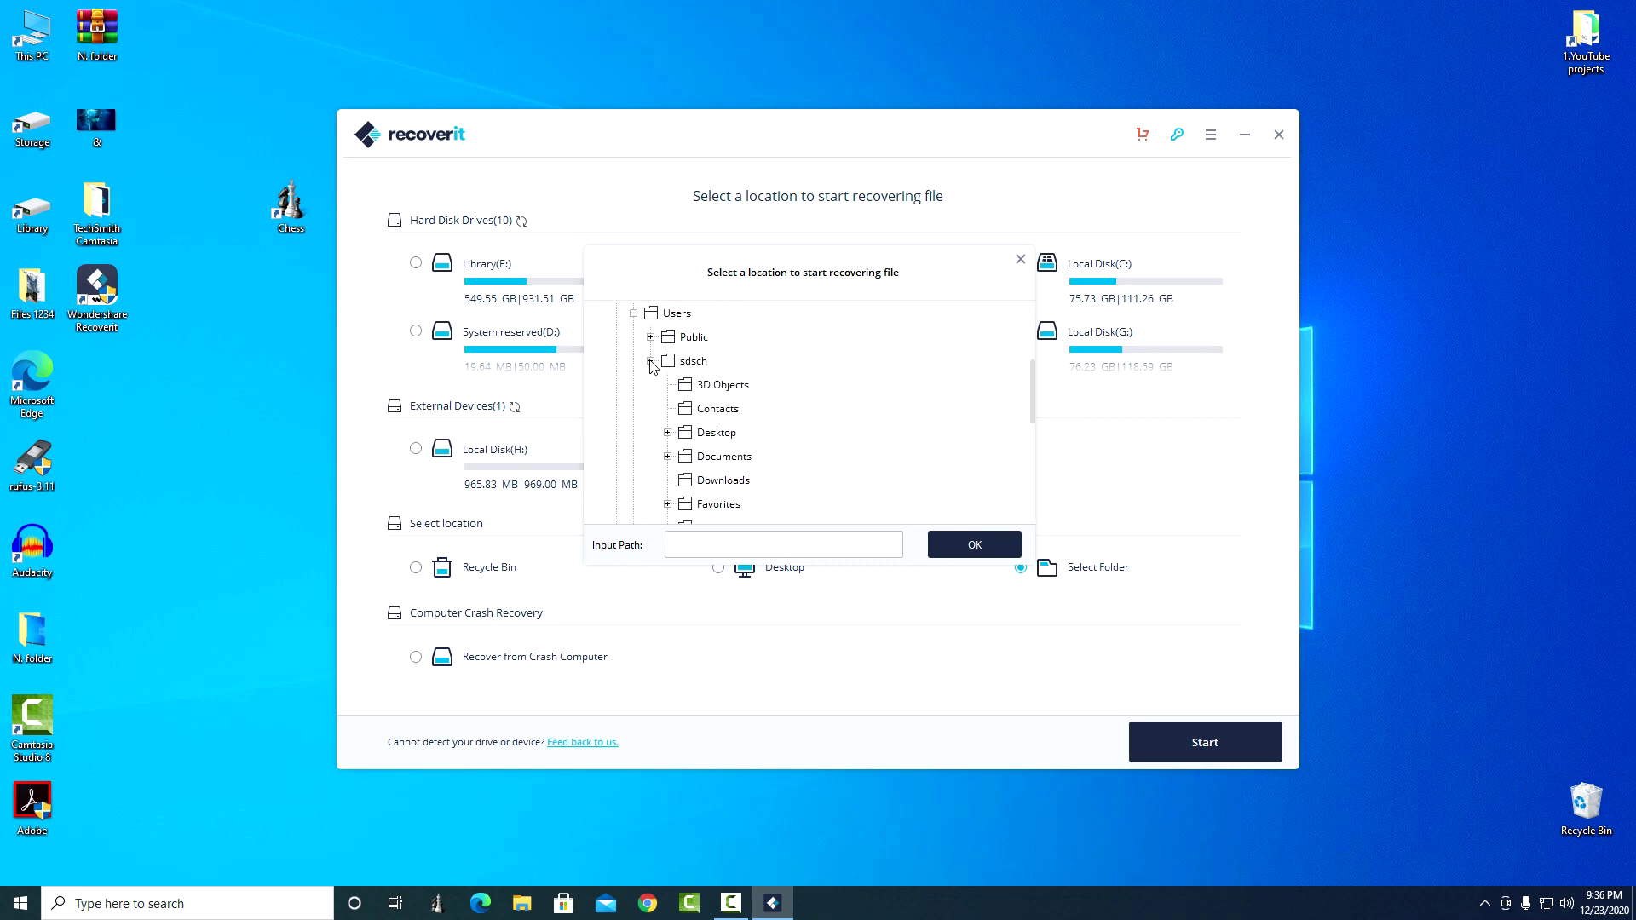
left_click(668, 432)
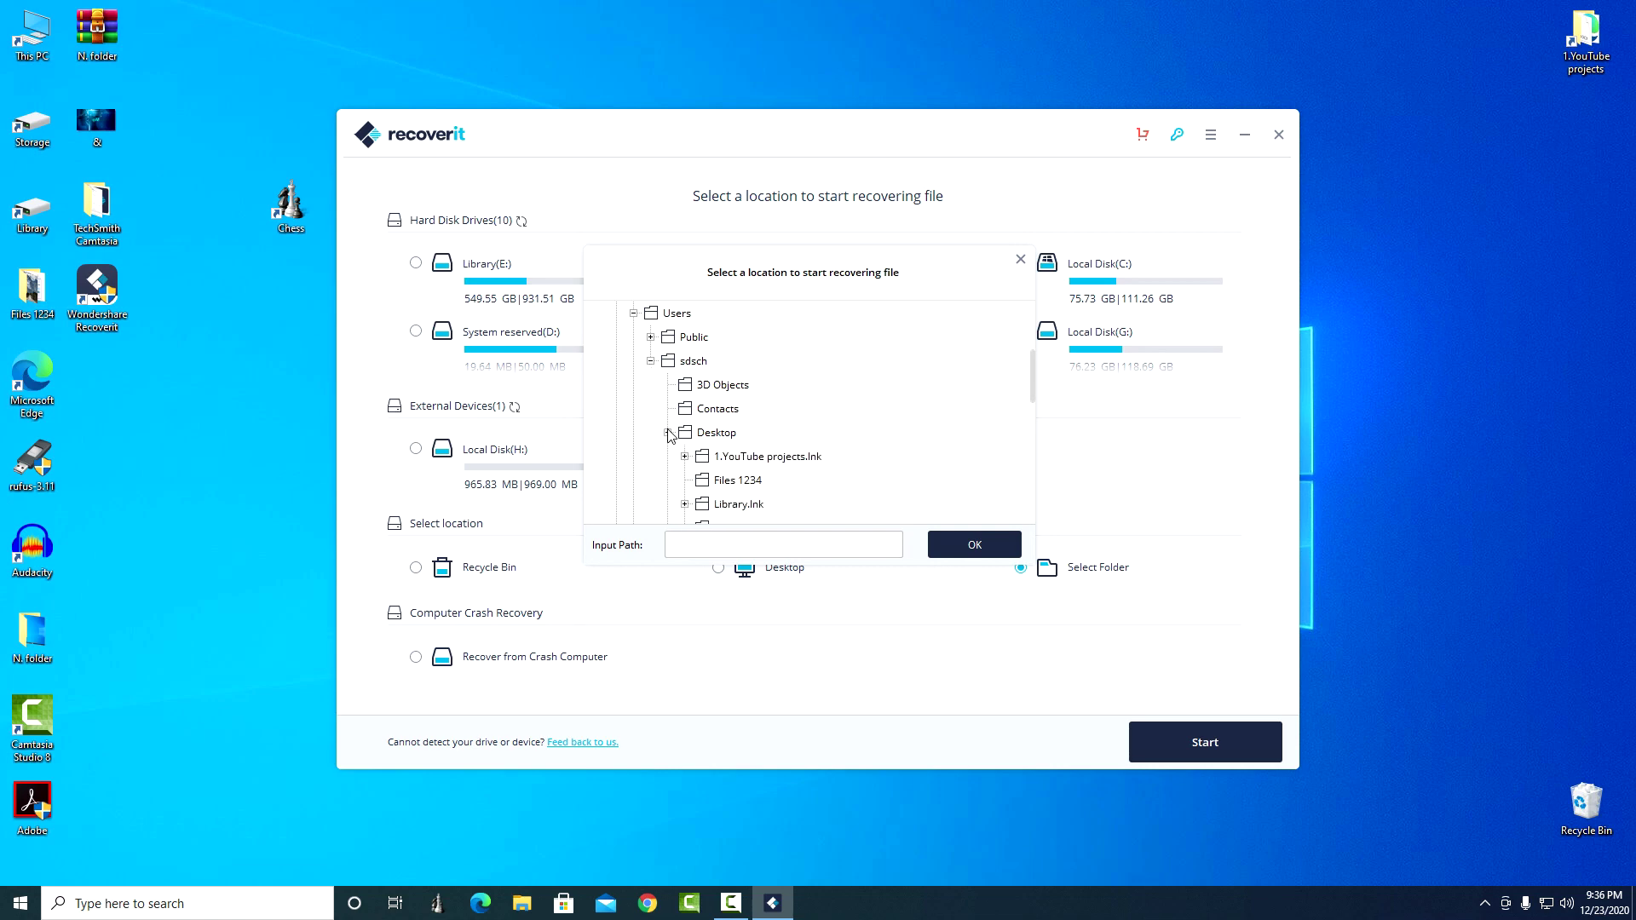
left_click(724, 482)
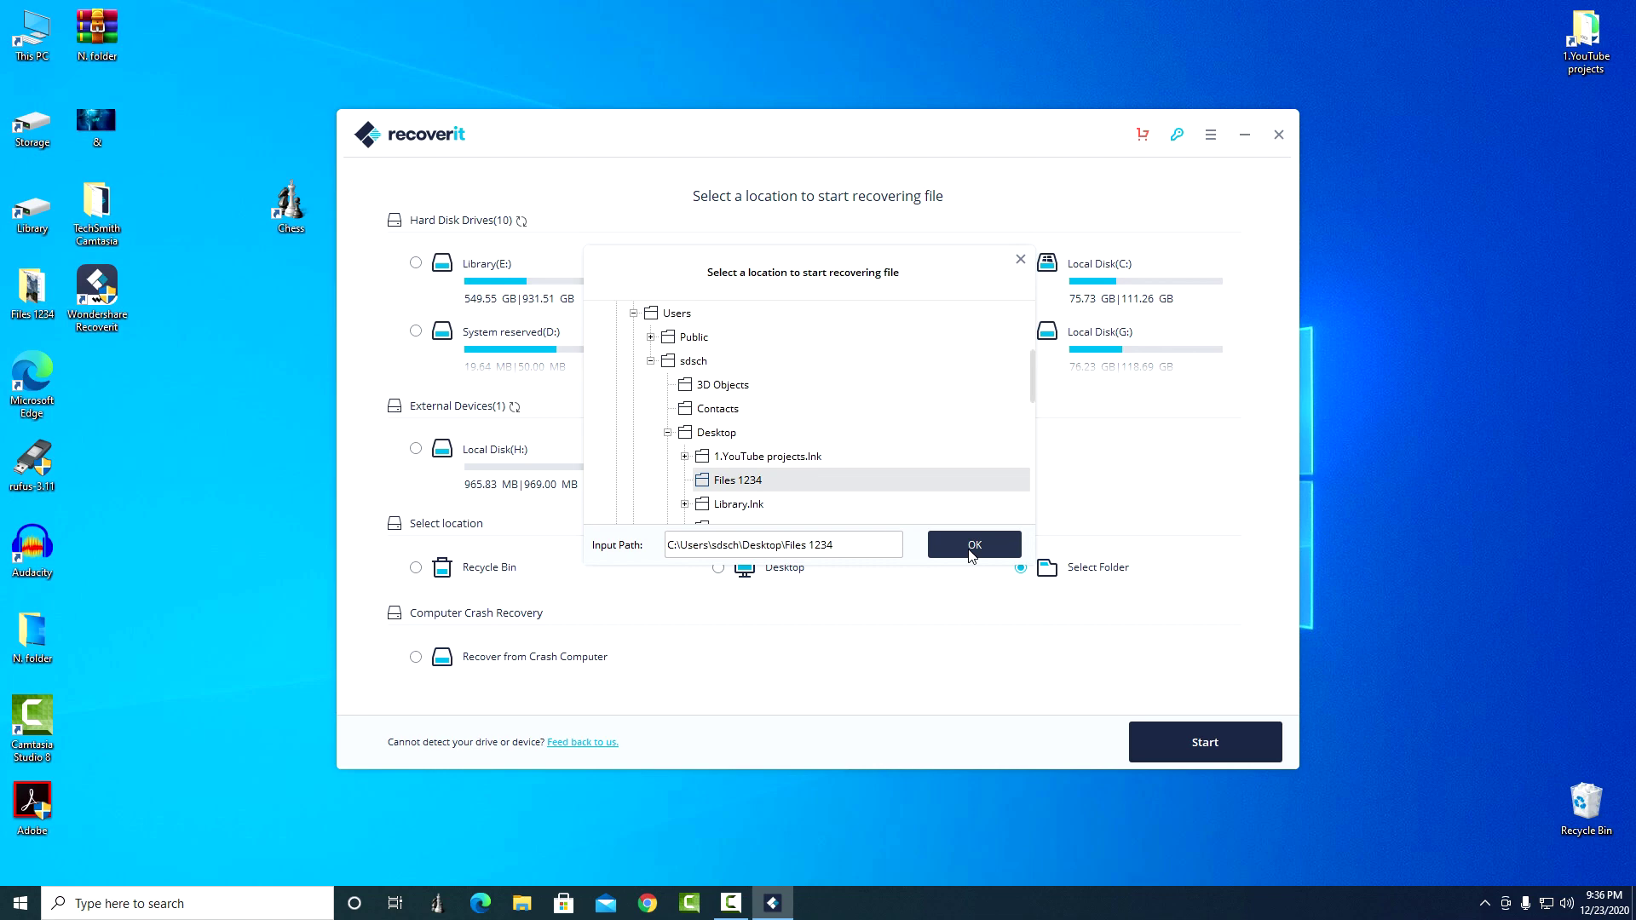
left_click(1020, 261)
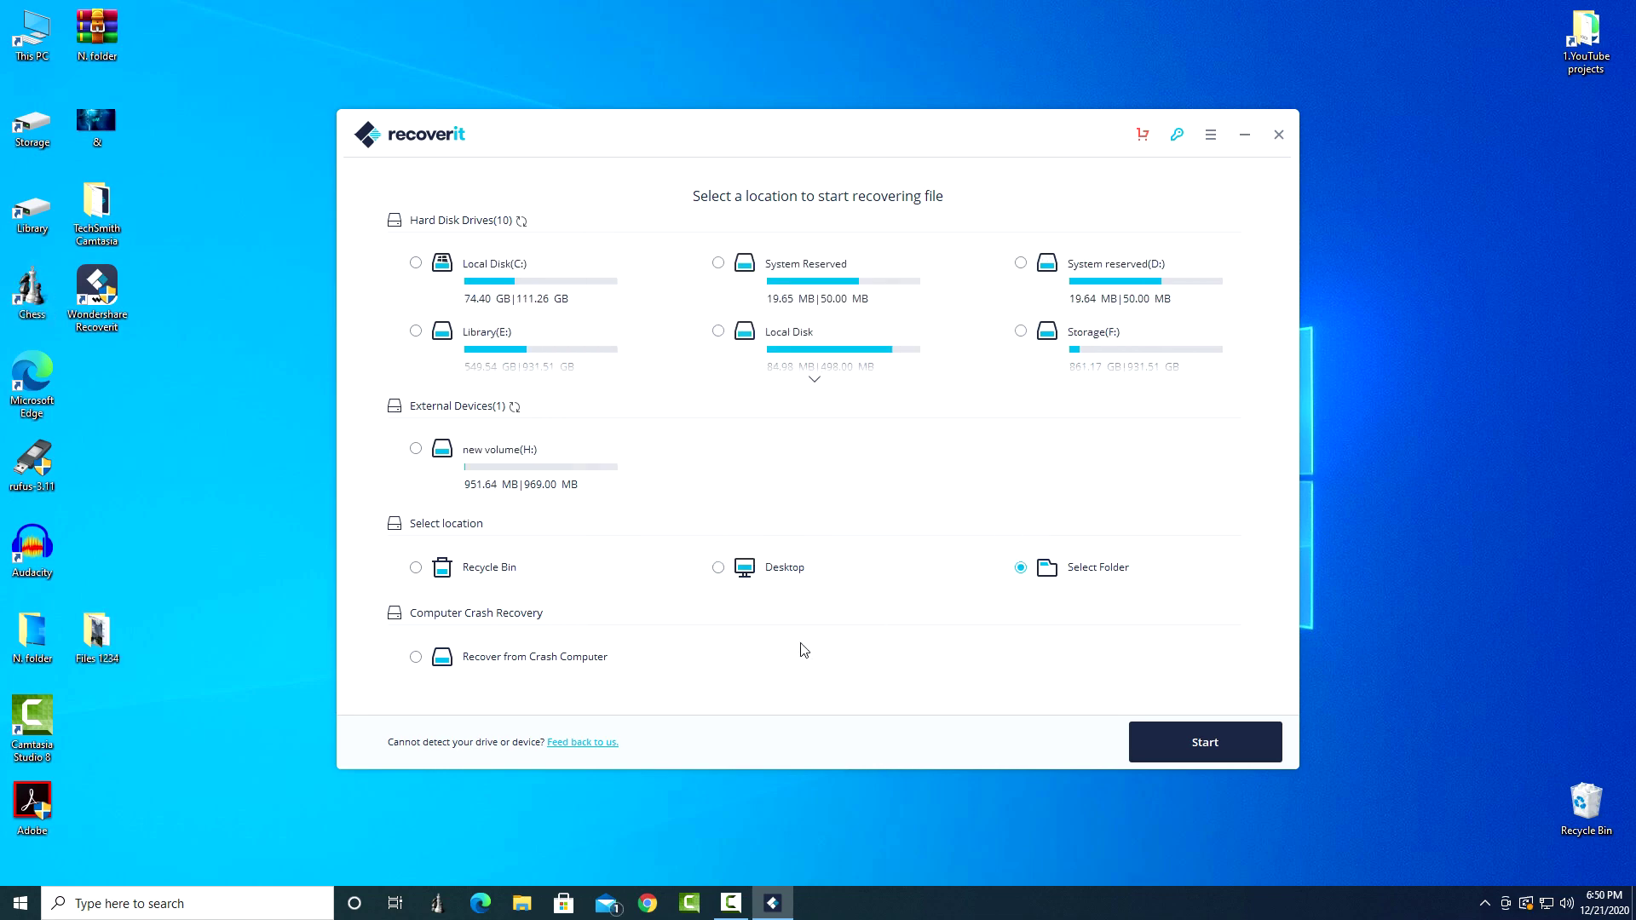
left_click(417, 657)
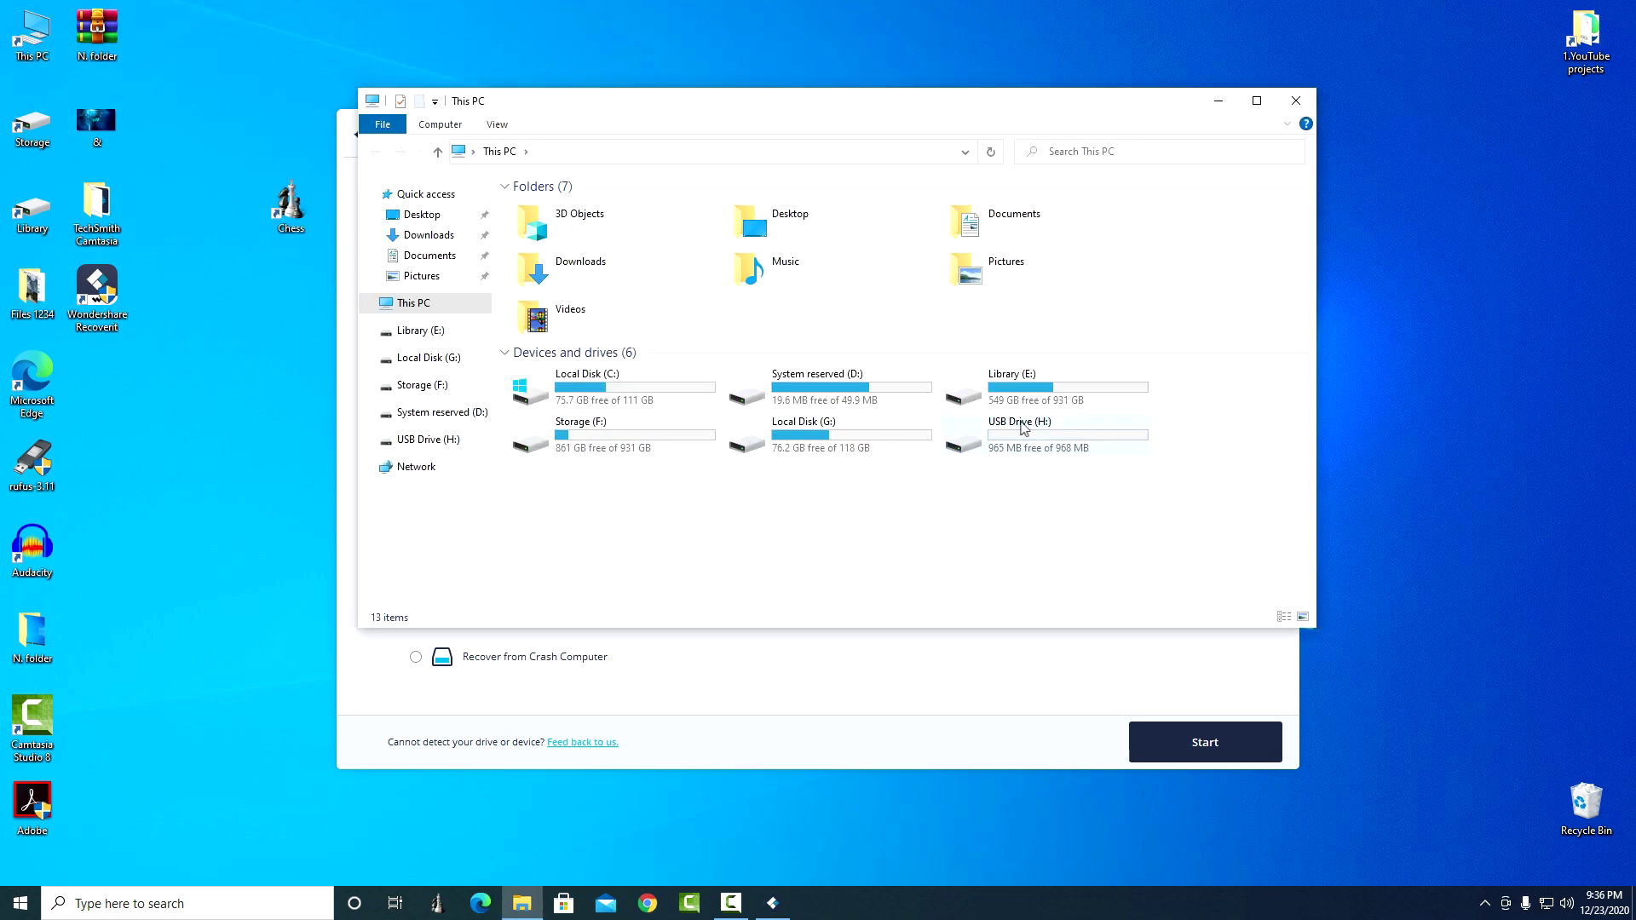
Step: Open USB Drive (H:) and view the WhatsApp Video 2020 and Document files
double_click(1025, 428)
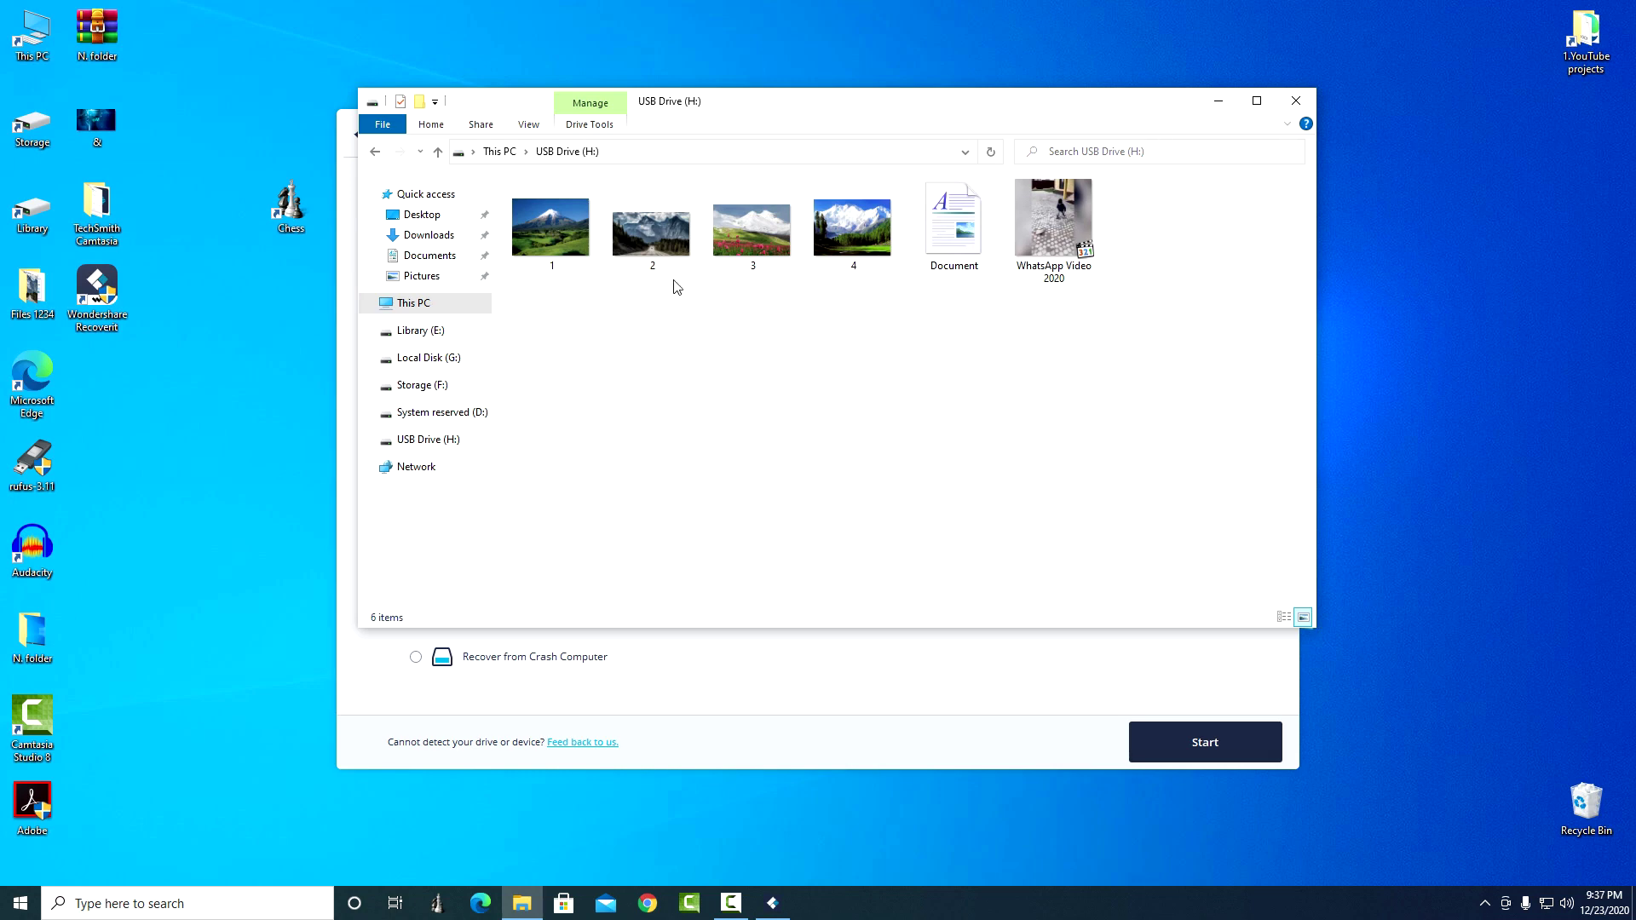
double_click(1054, 247)
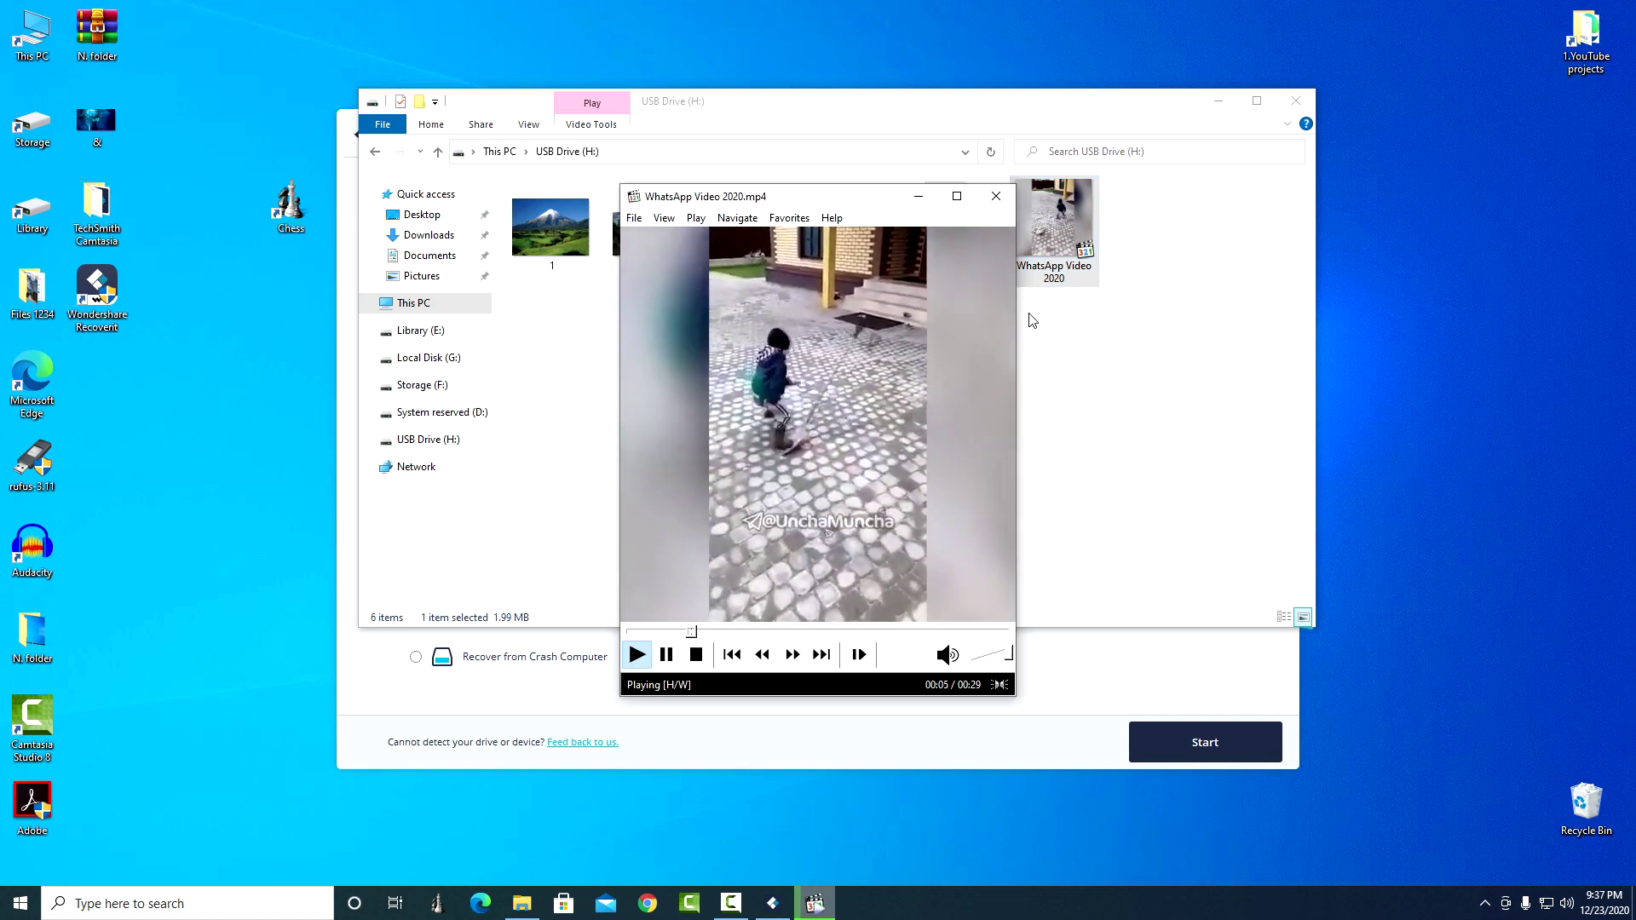
left_click(995, 196)
left_click(953, 236)
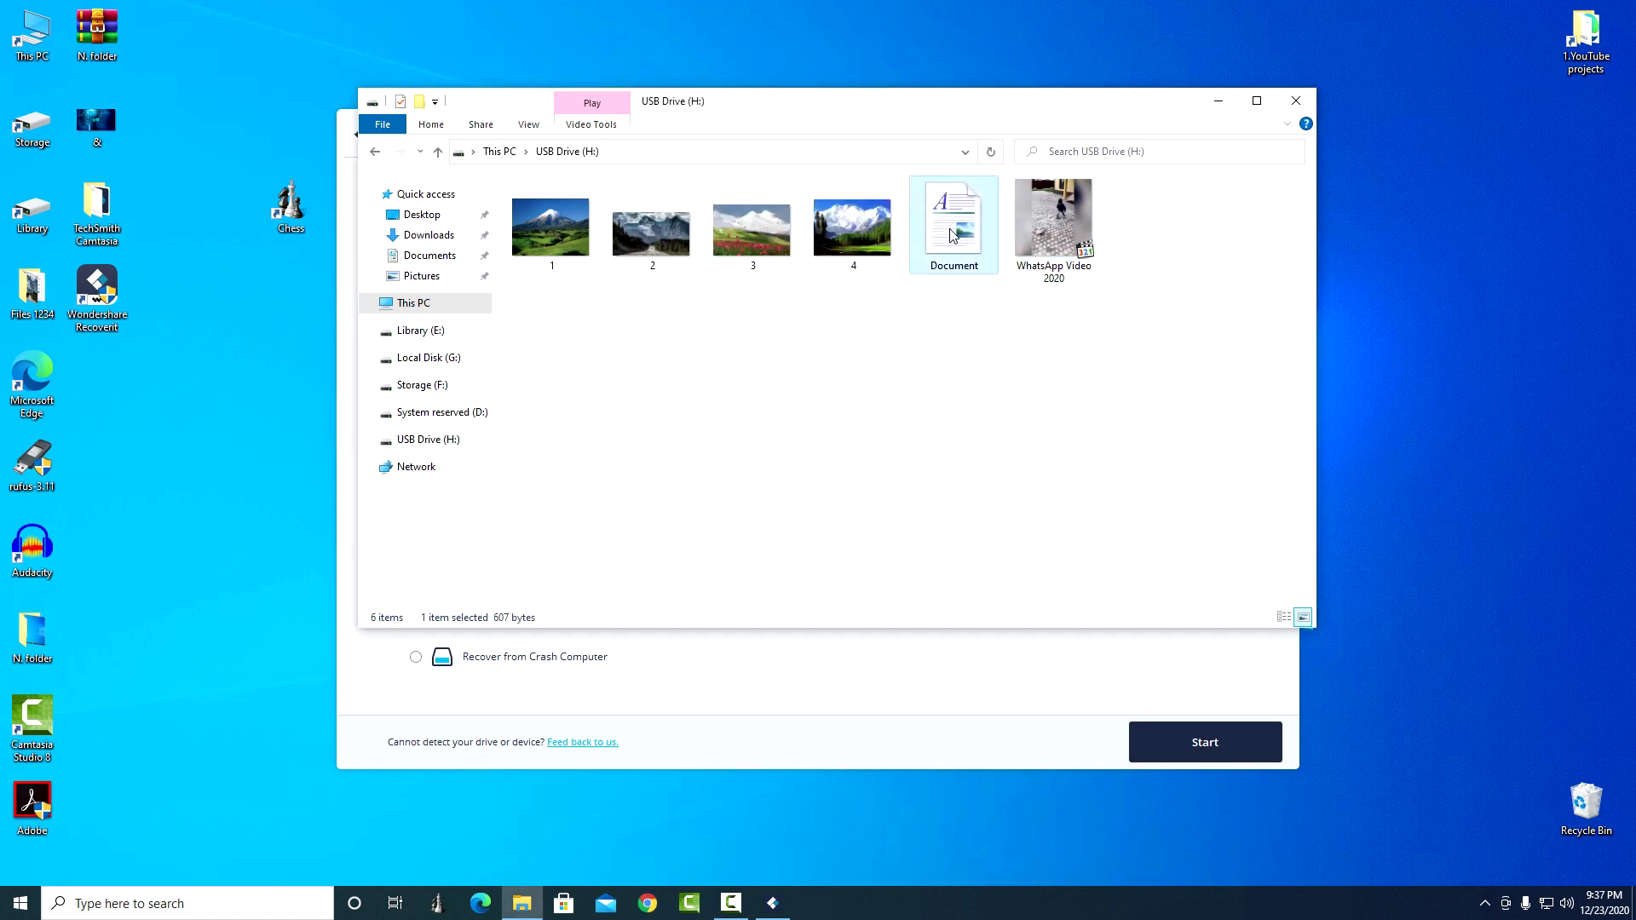
double_click(952, 236)
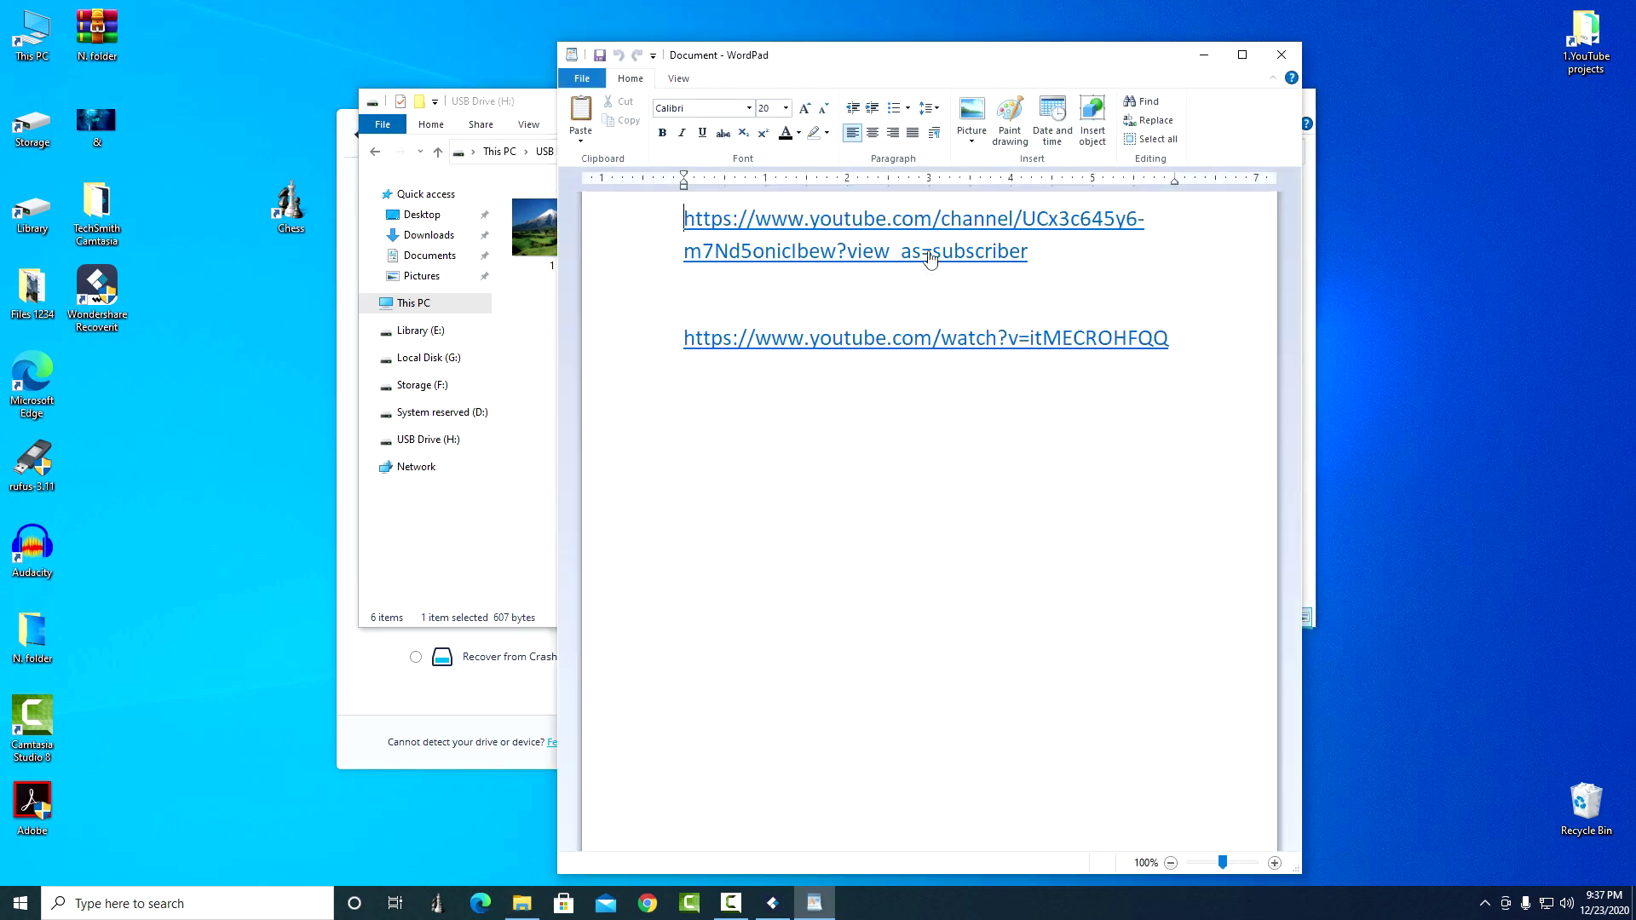
left_click(1280, 55)
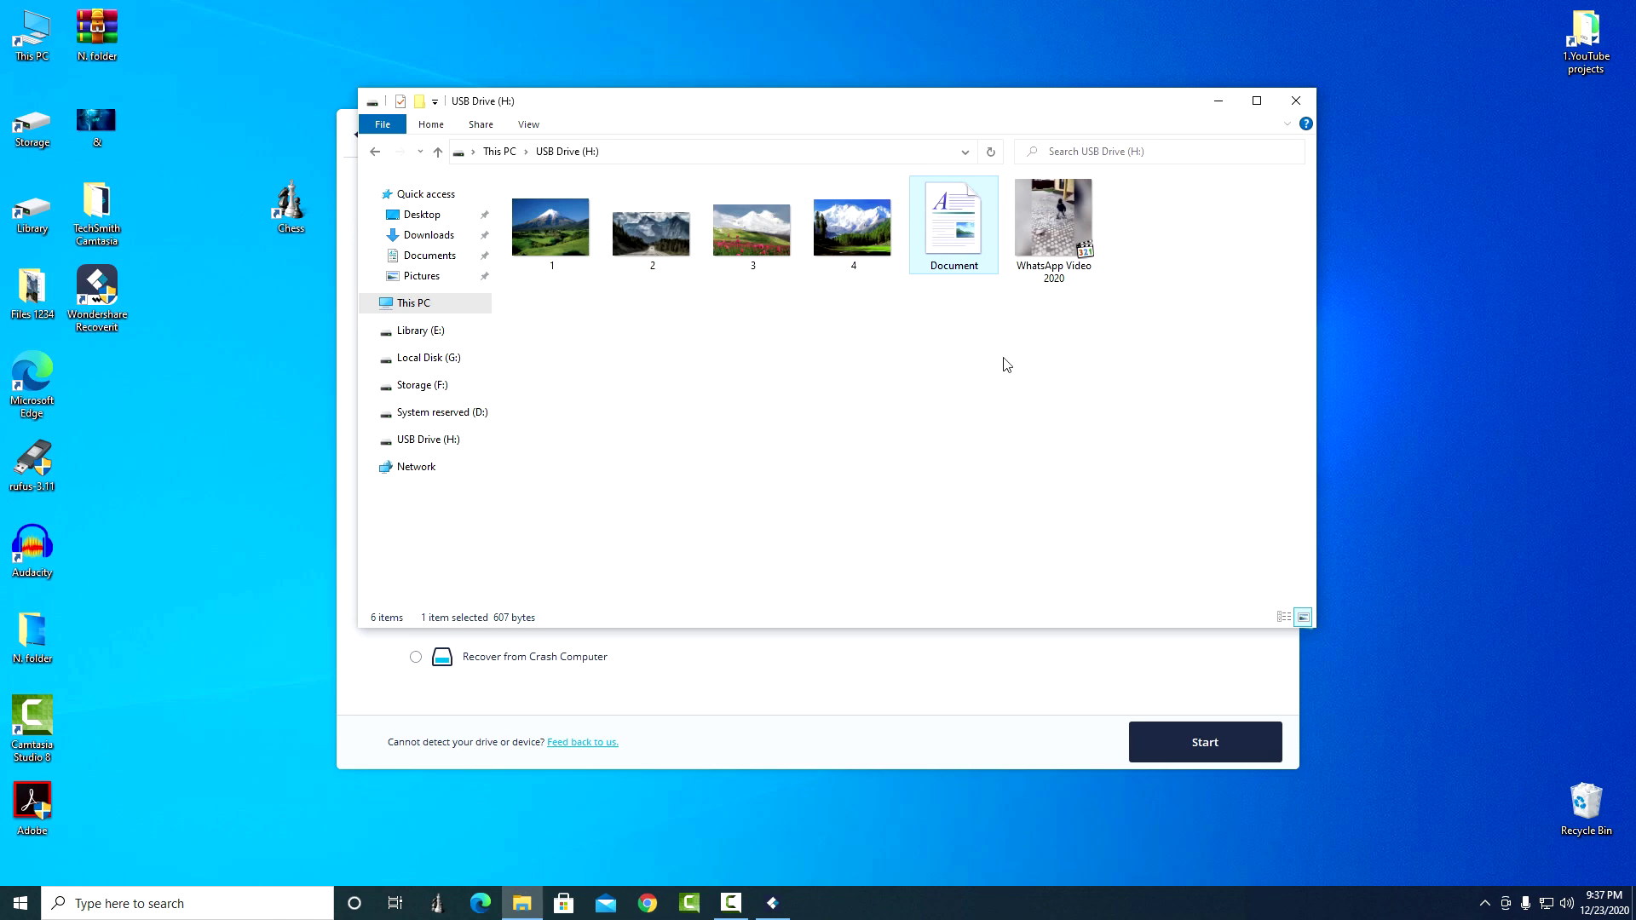
Step: Permanently delete all six files on USB Drive (H:) and close Explorer
left_click_drag(535, 294, 1133, 227)
key("Delete")
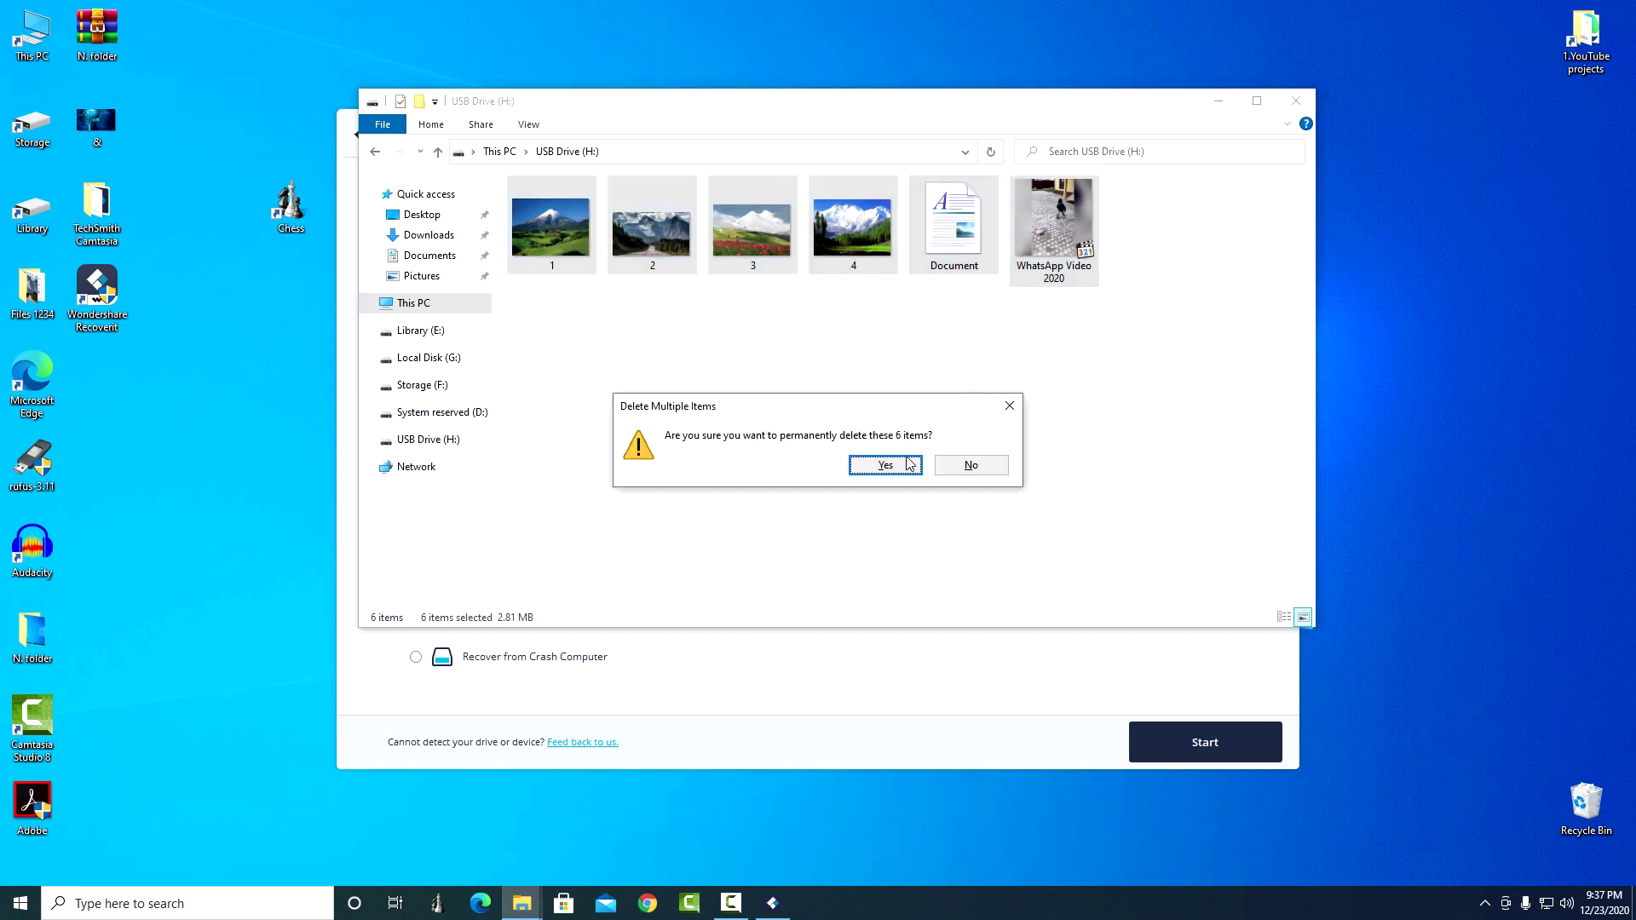
left_click(887, 465)
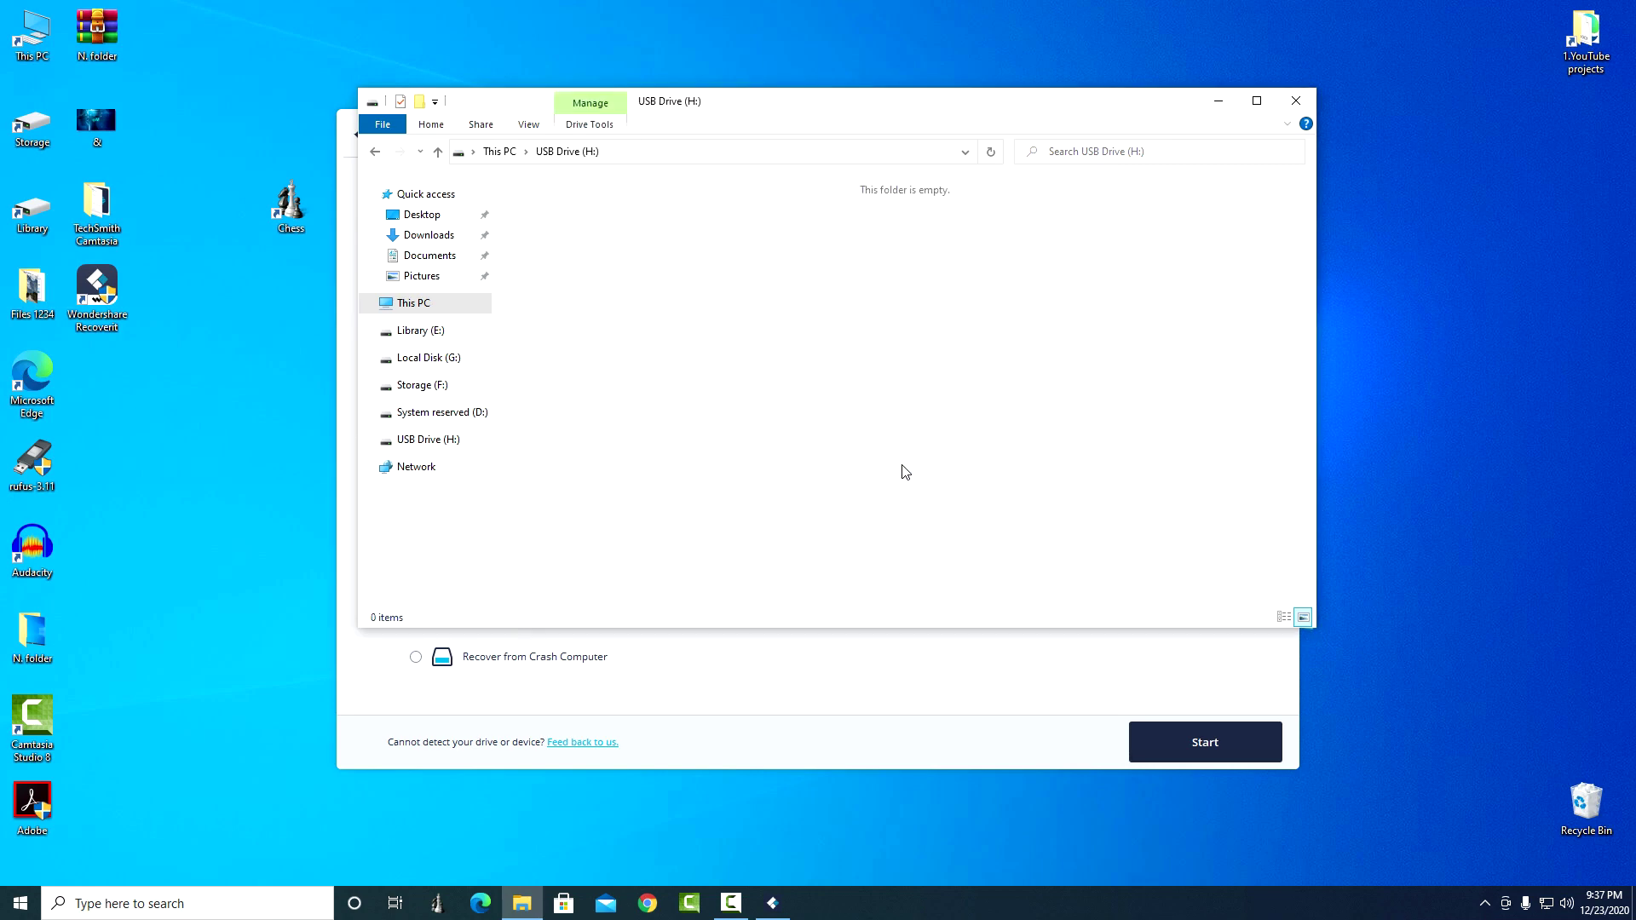
left_click(1293, 103)
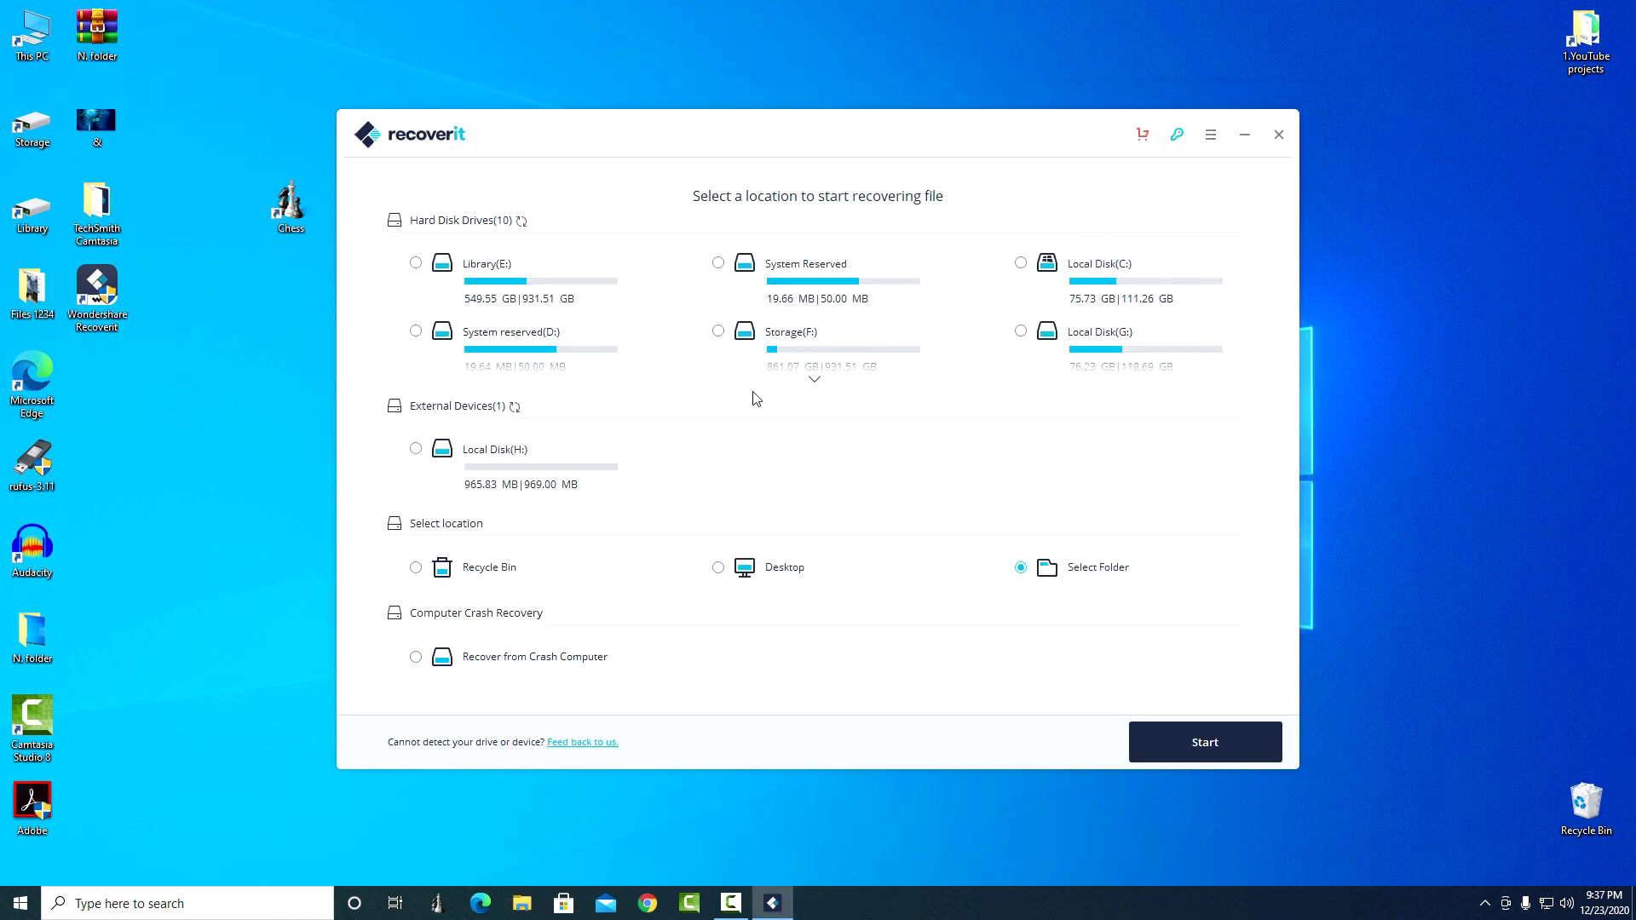
Step: Select Local Disk(H:) under External Devices and start scanning it
left_click(415, 449)
left_click(1201, 746)
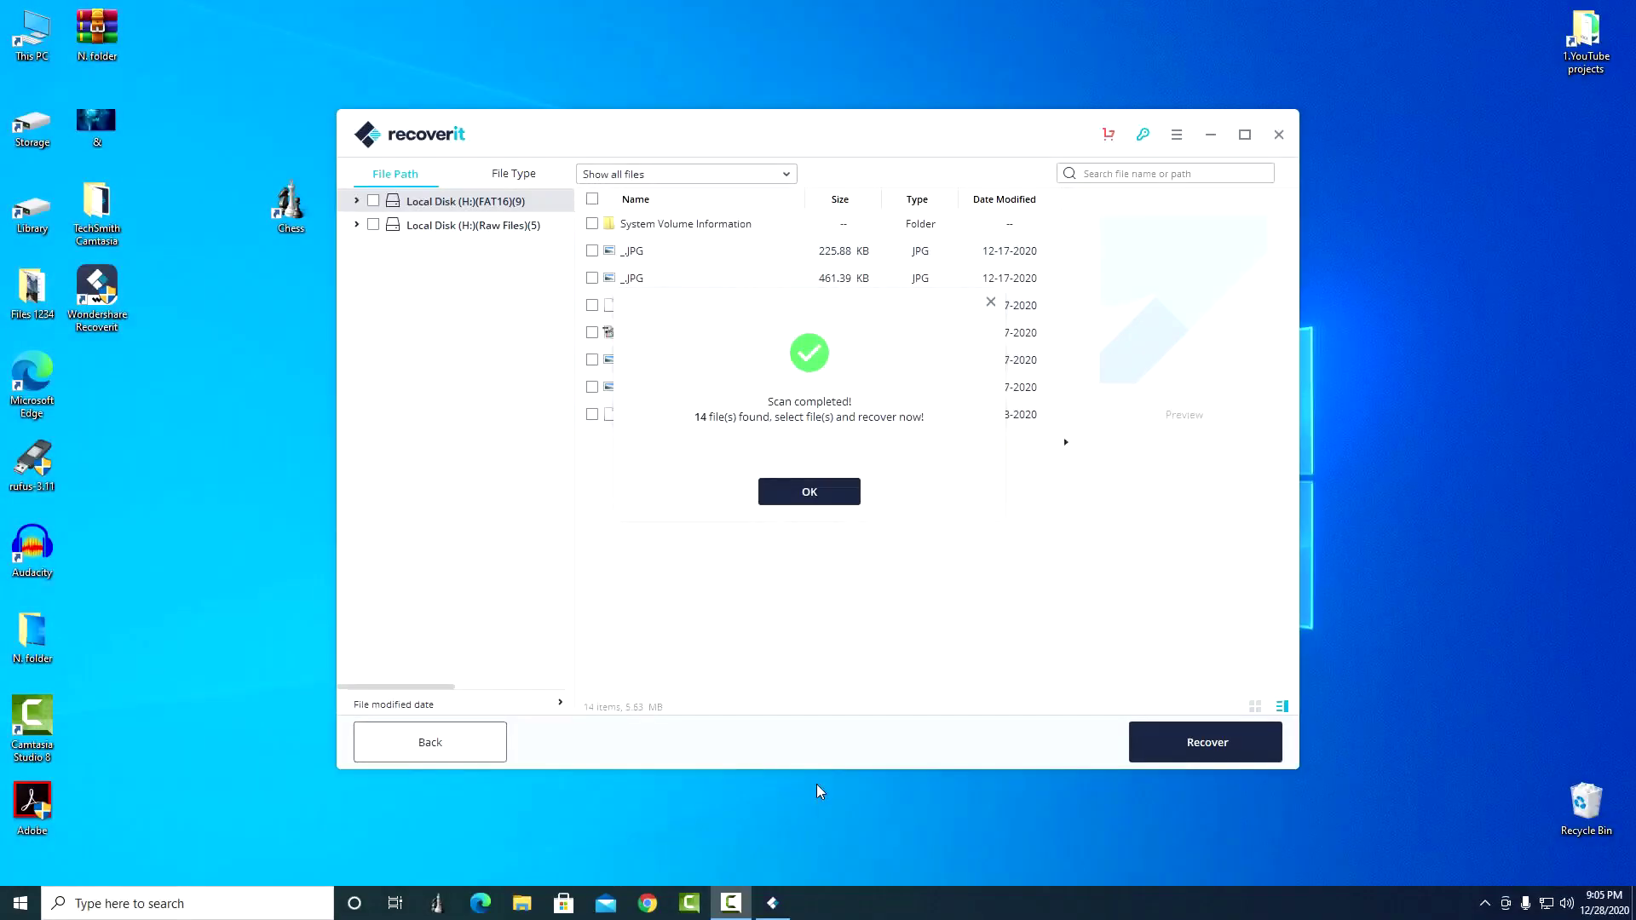
Step: Dismiss the scan-completed message and open a full-size preview of the 225.88 KB _JPG
left_click(795, 494)
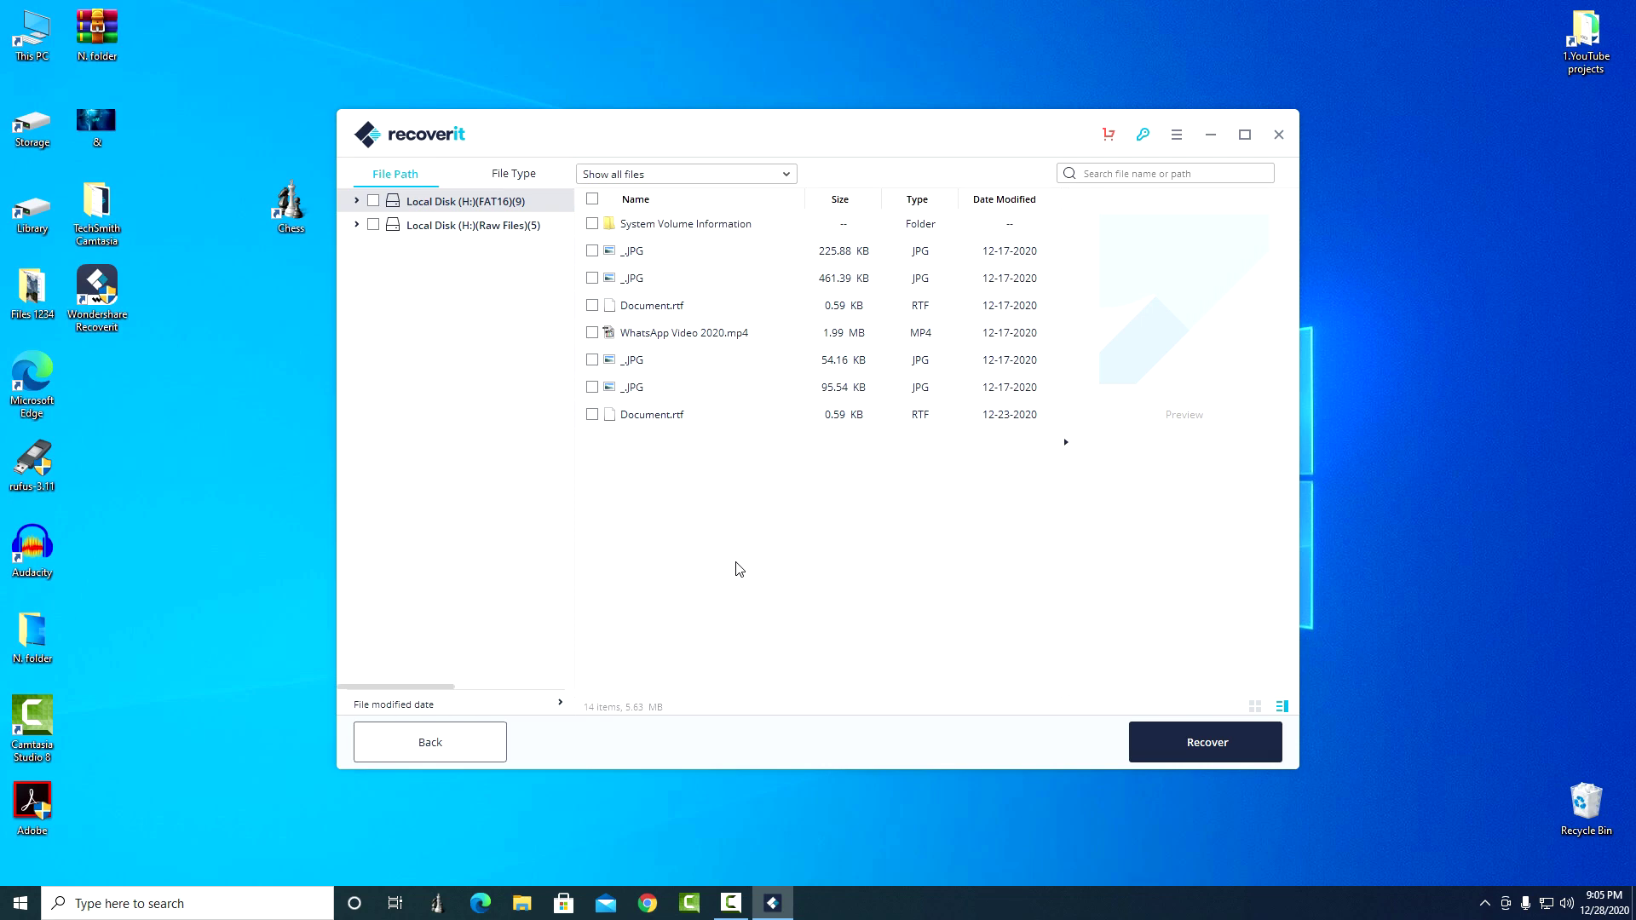
left_click(601, 246)
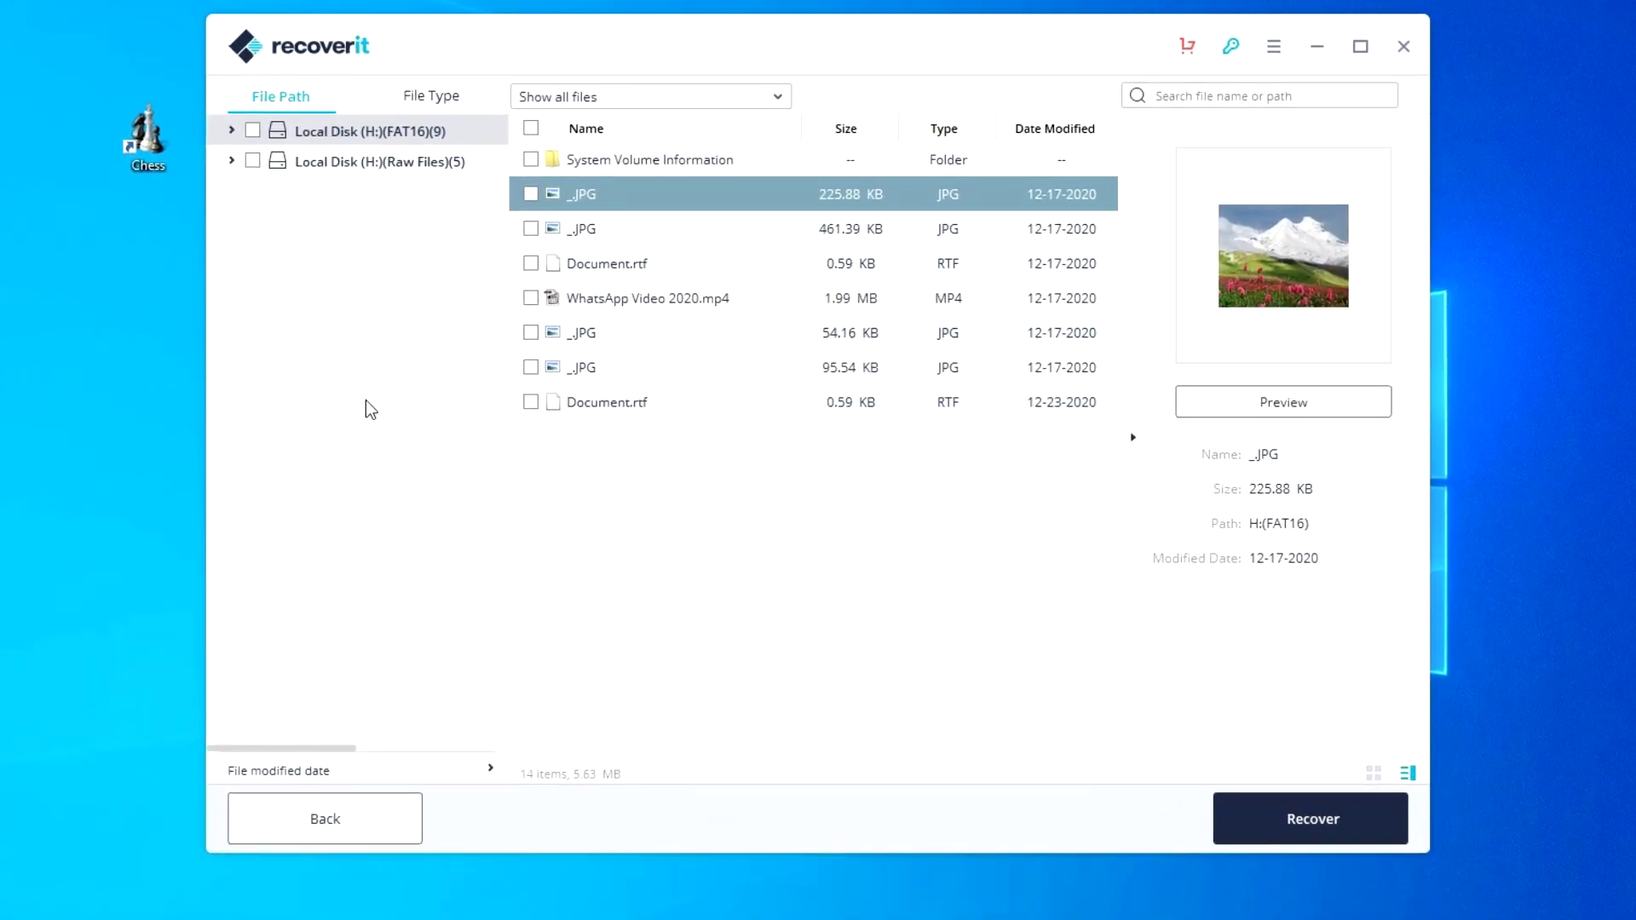
left_click(1259, 409)
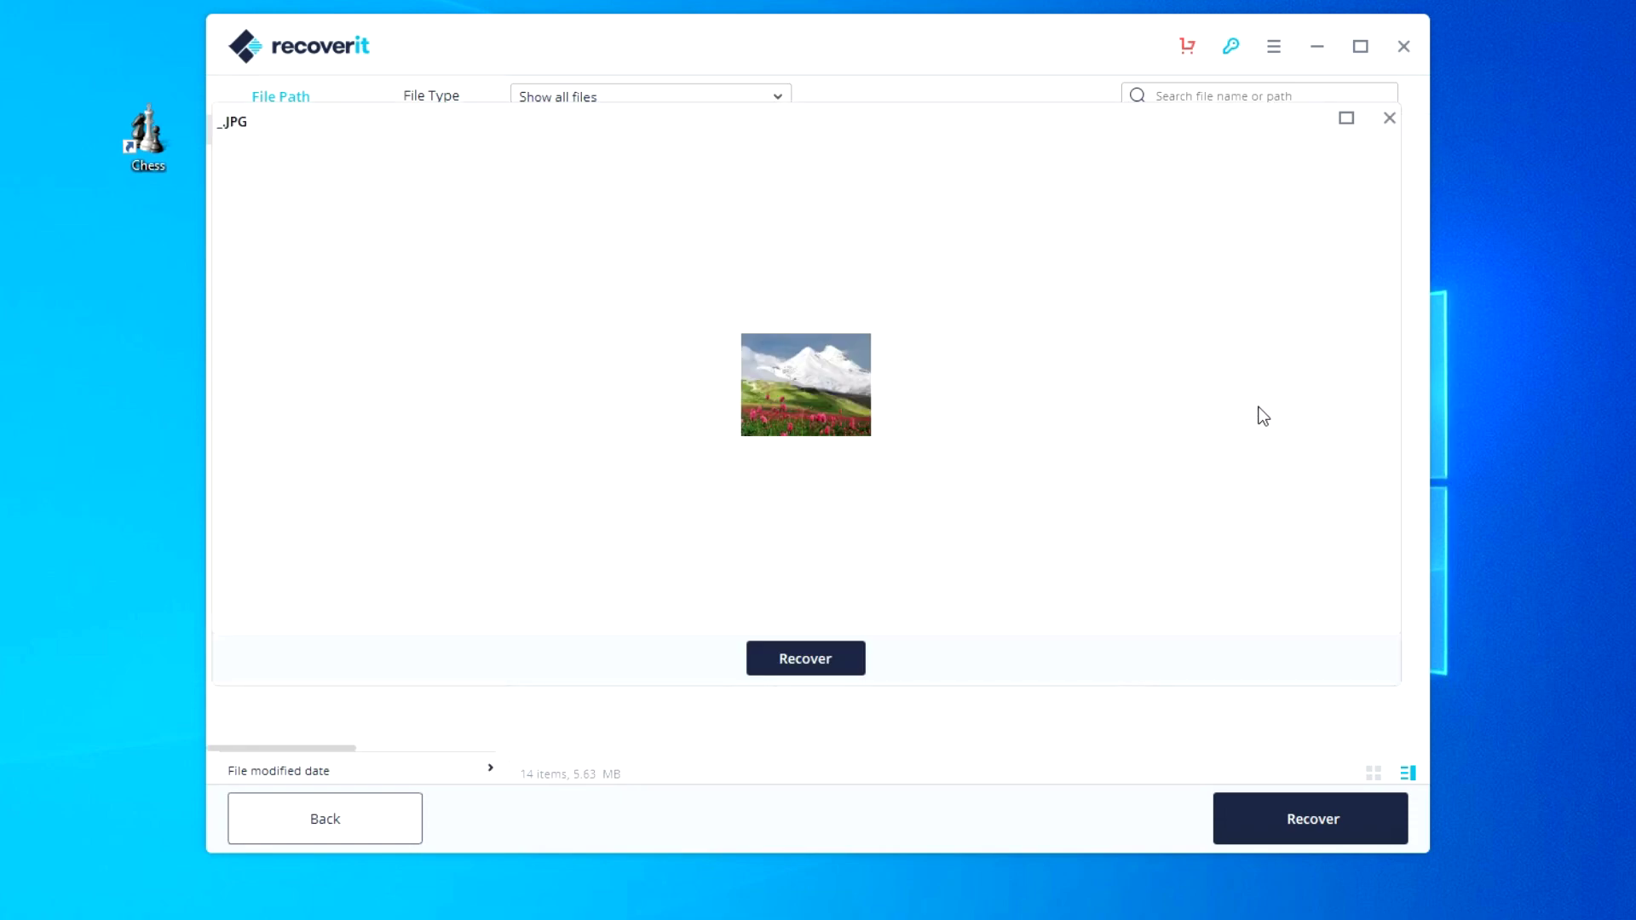
Step: Zoom in three times, pan to the flower field, then close the preview
left_click(754, 588)
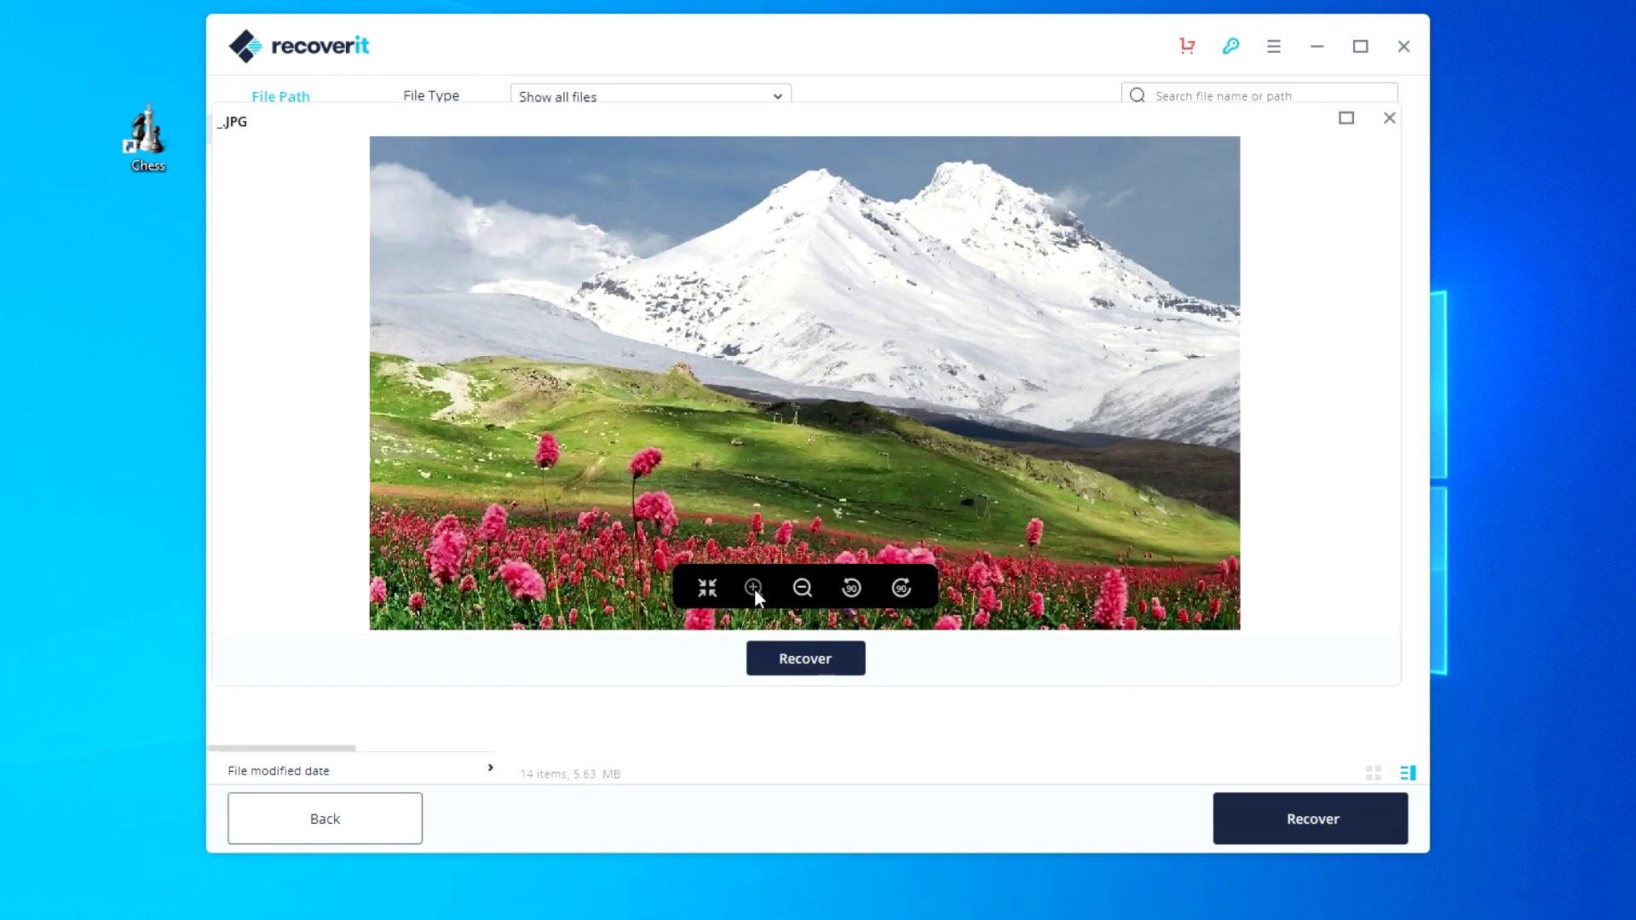
left_click(754, 587)
left_click(754, 587)
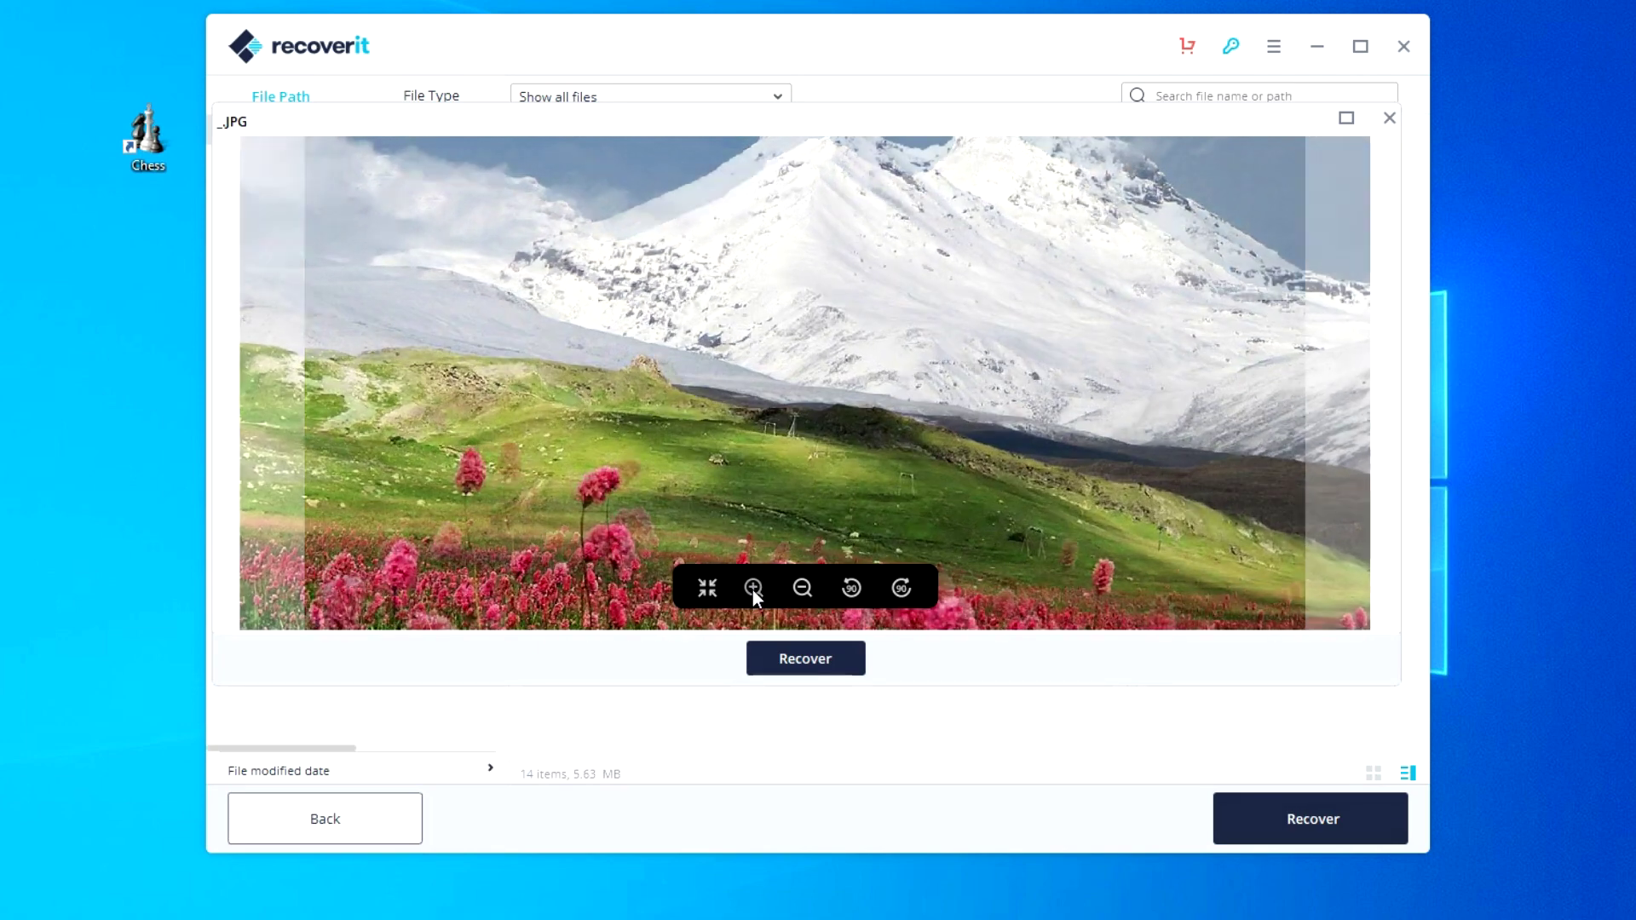
left_click_drag(1104, 460, 994, 303)
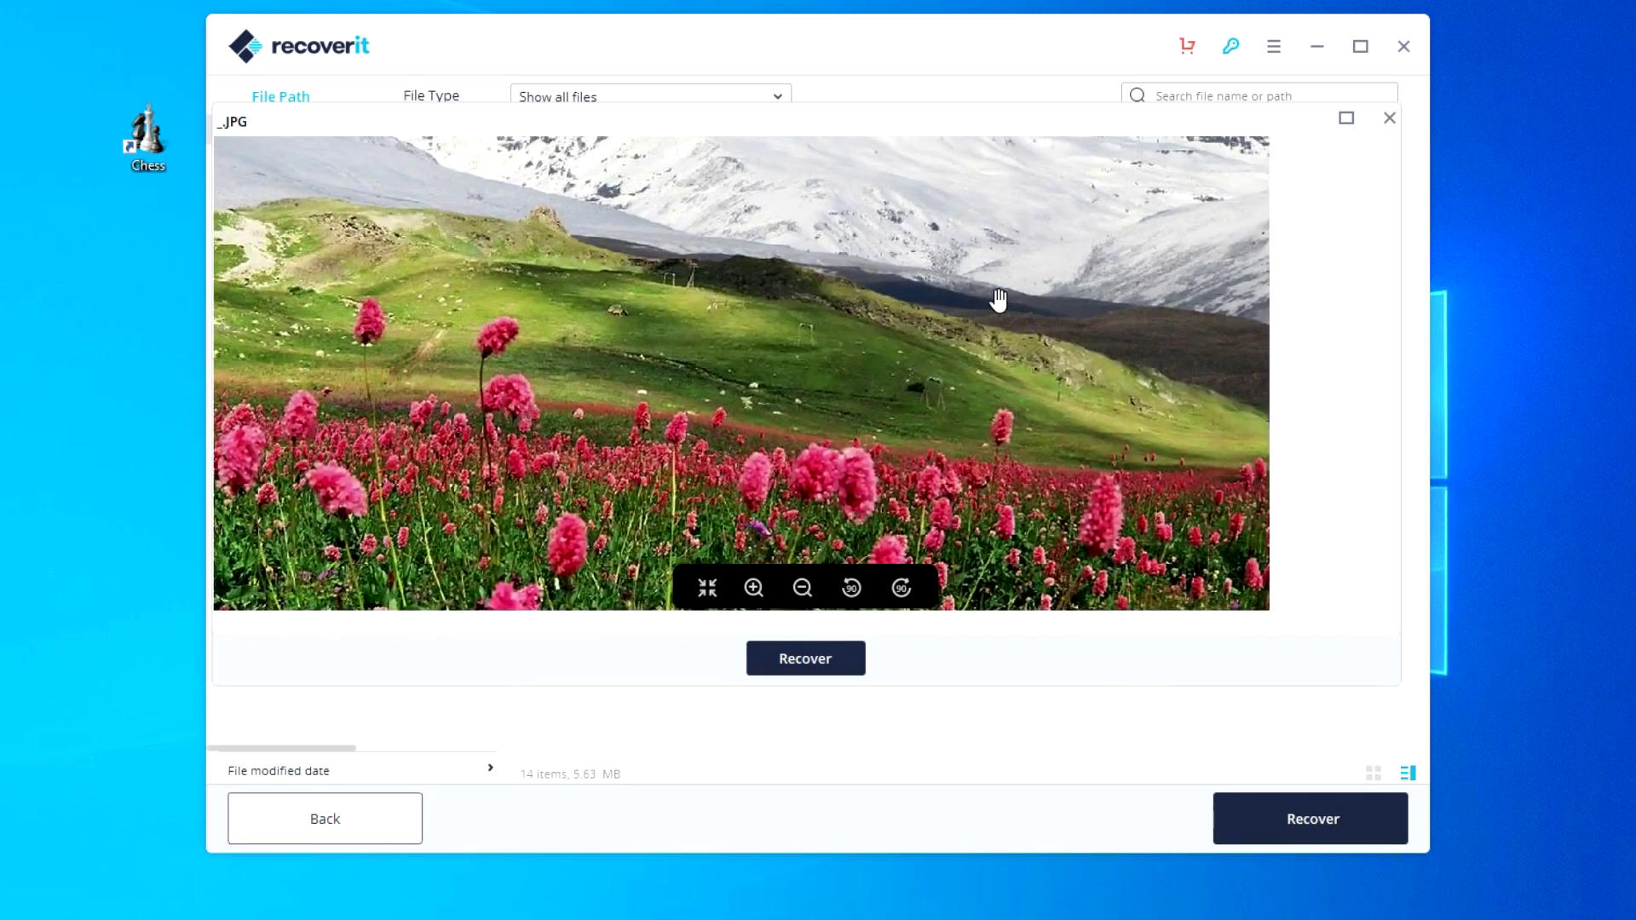
left_click(1388, 119)
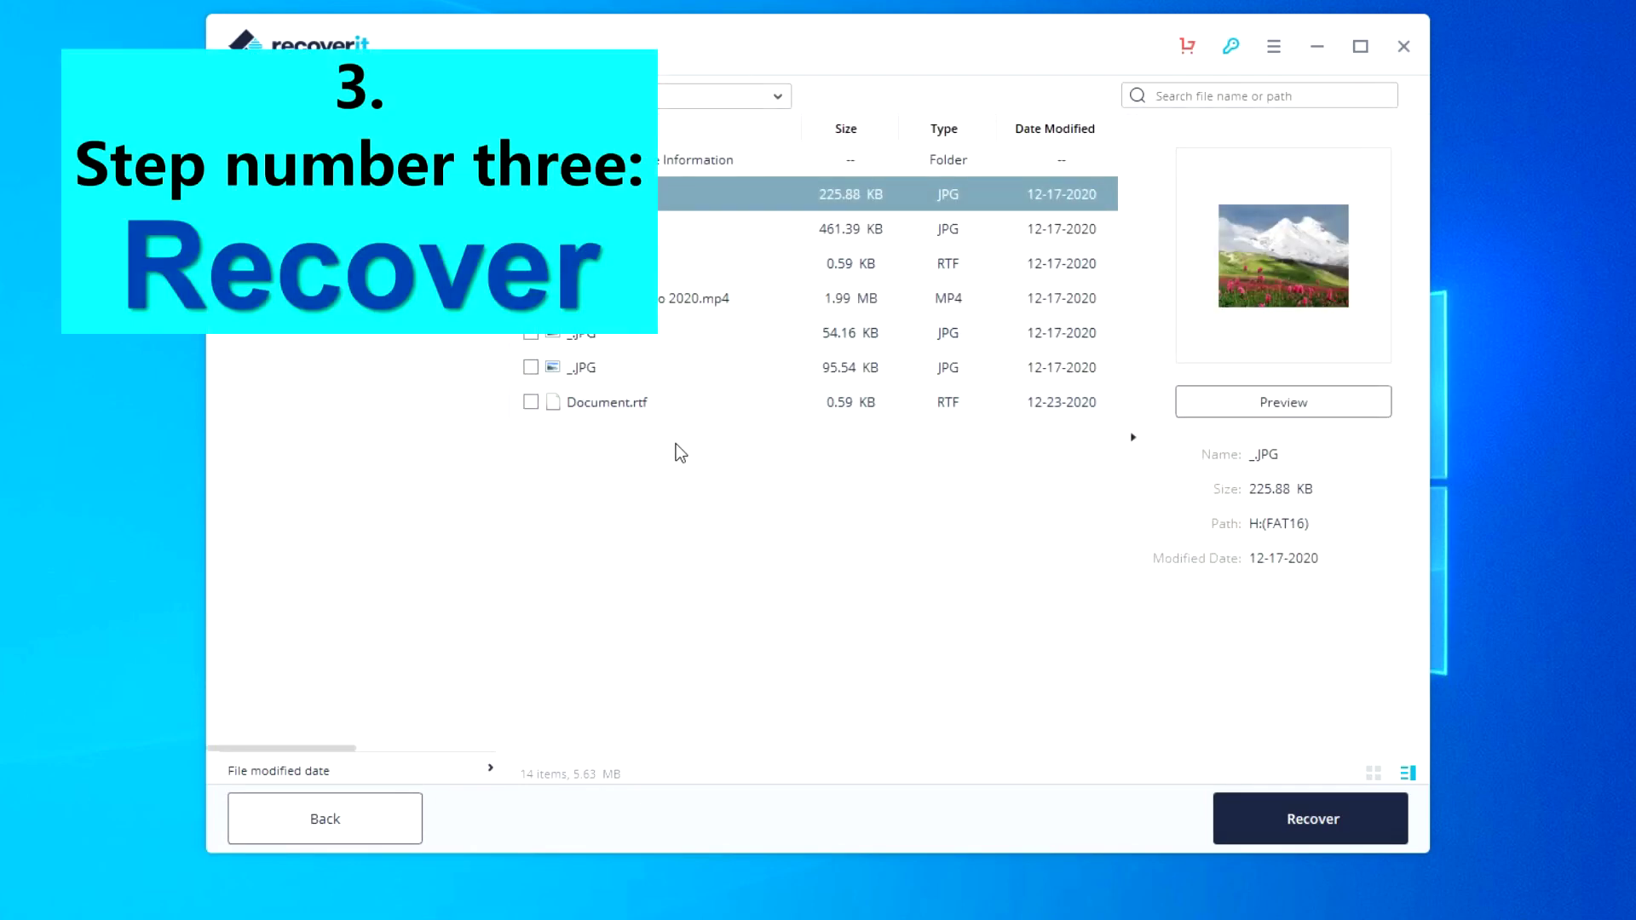
Step: Mark the four _JPG files, WhatsApp Video 2020.mp4 and 12-23-2020 Document.rtf (6 of 14 items) and start recovery
left_click(535, 402)
left_click(531, 402)
left_click(532, 367)
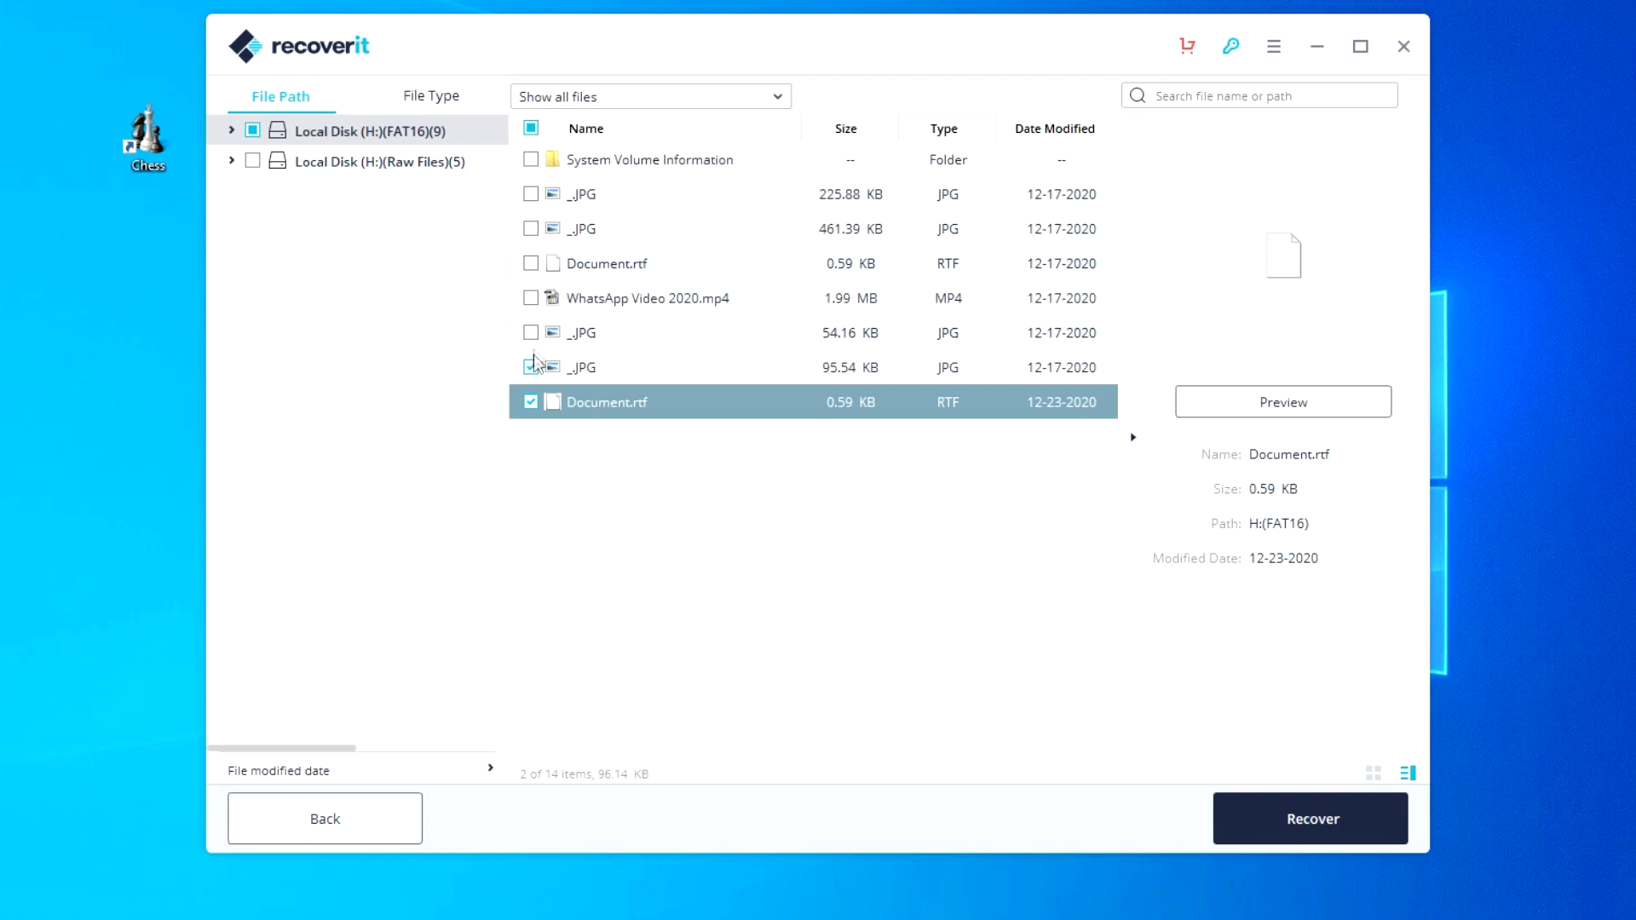
left_click(532, 332)
left_click(531, 298)
left_click(530, 228)
left_click(530, 194)
left_click(1315, 825)
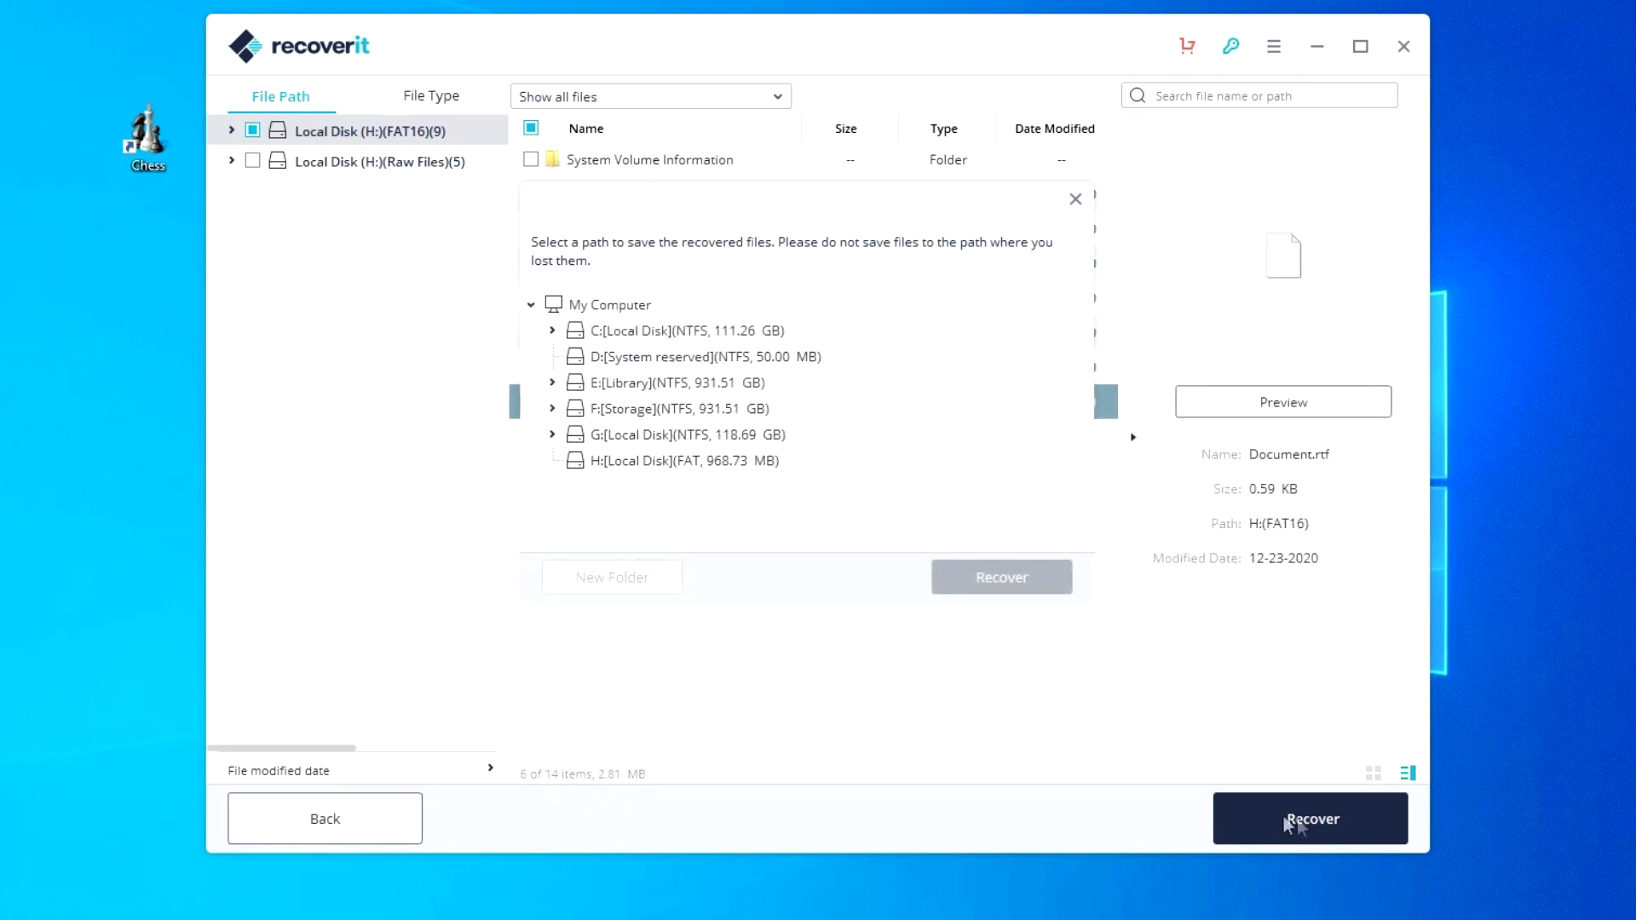
Step: Create a folder on the desktop keeping the default name New folder
right_click(74, 365)
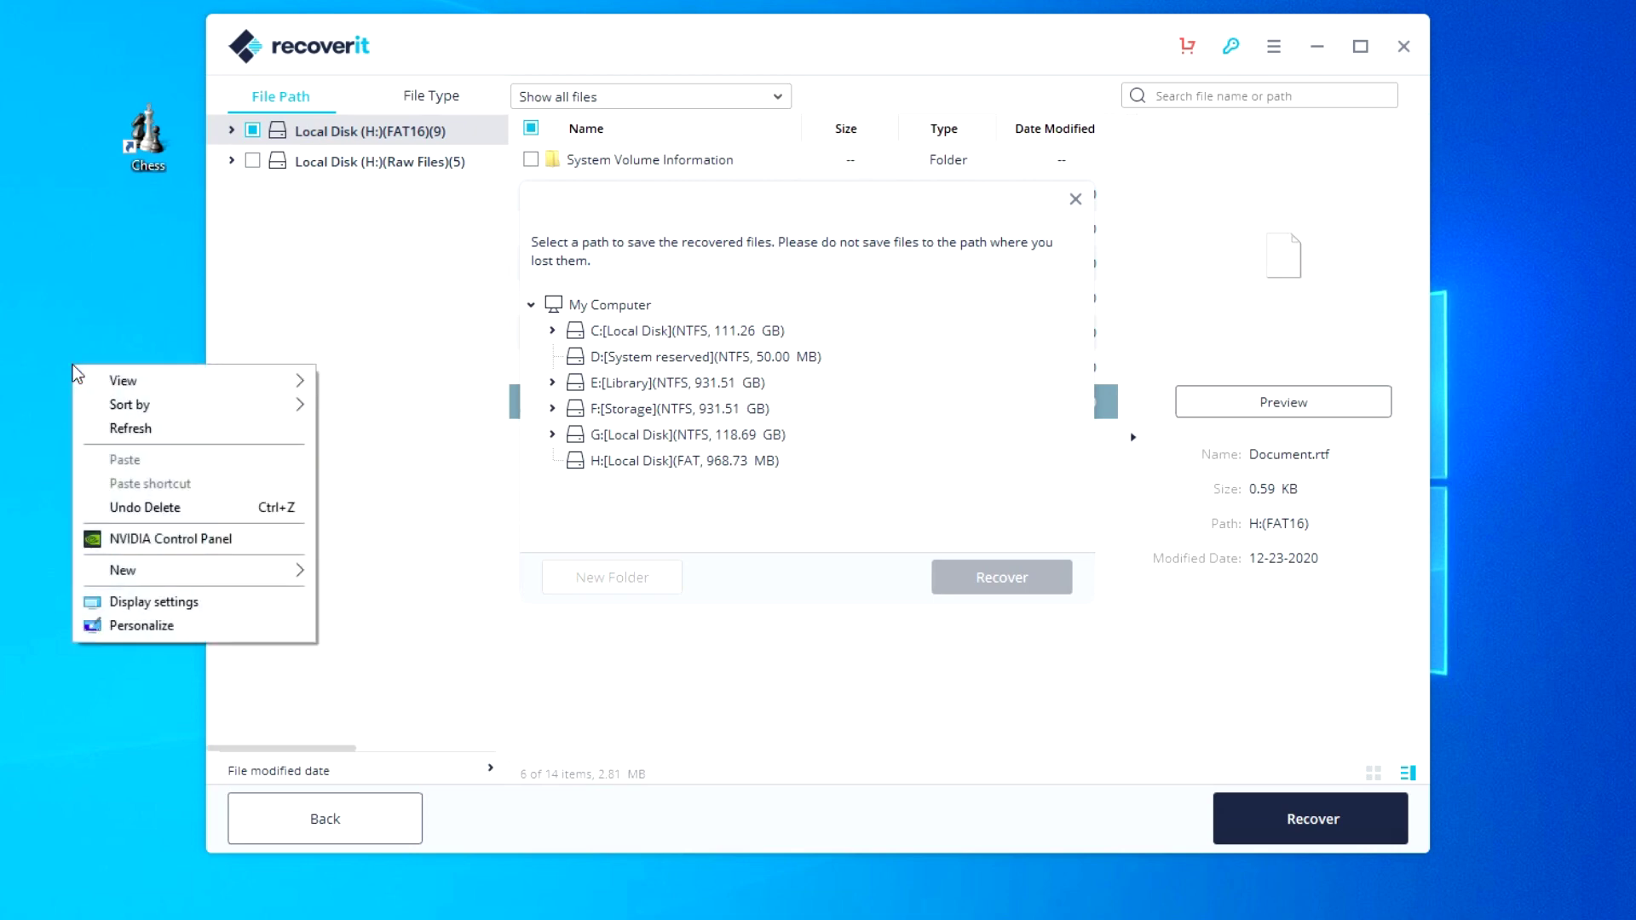
mouse_move(241, 575)
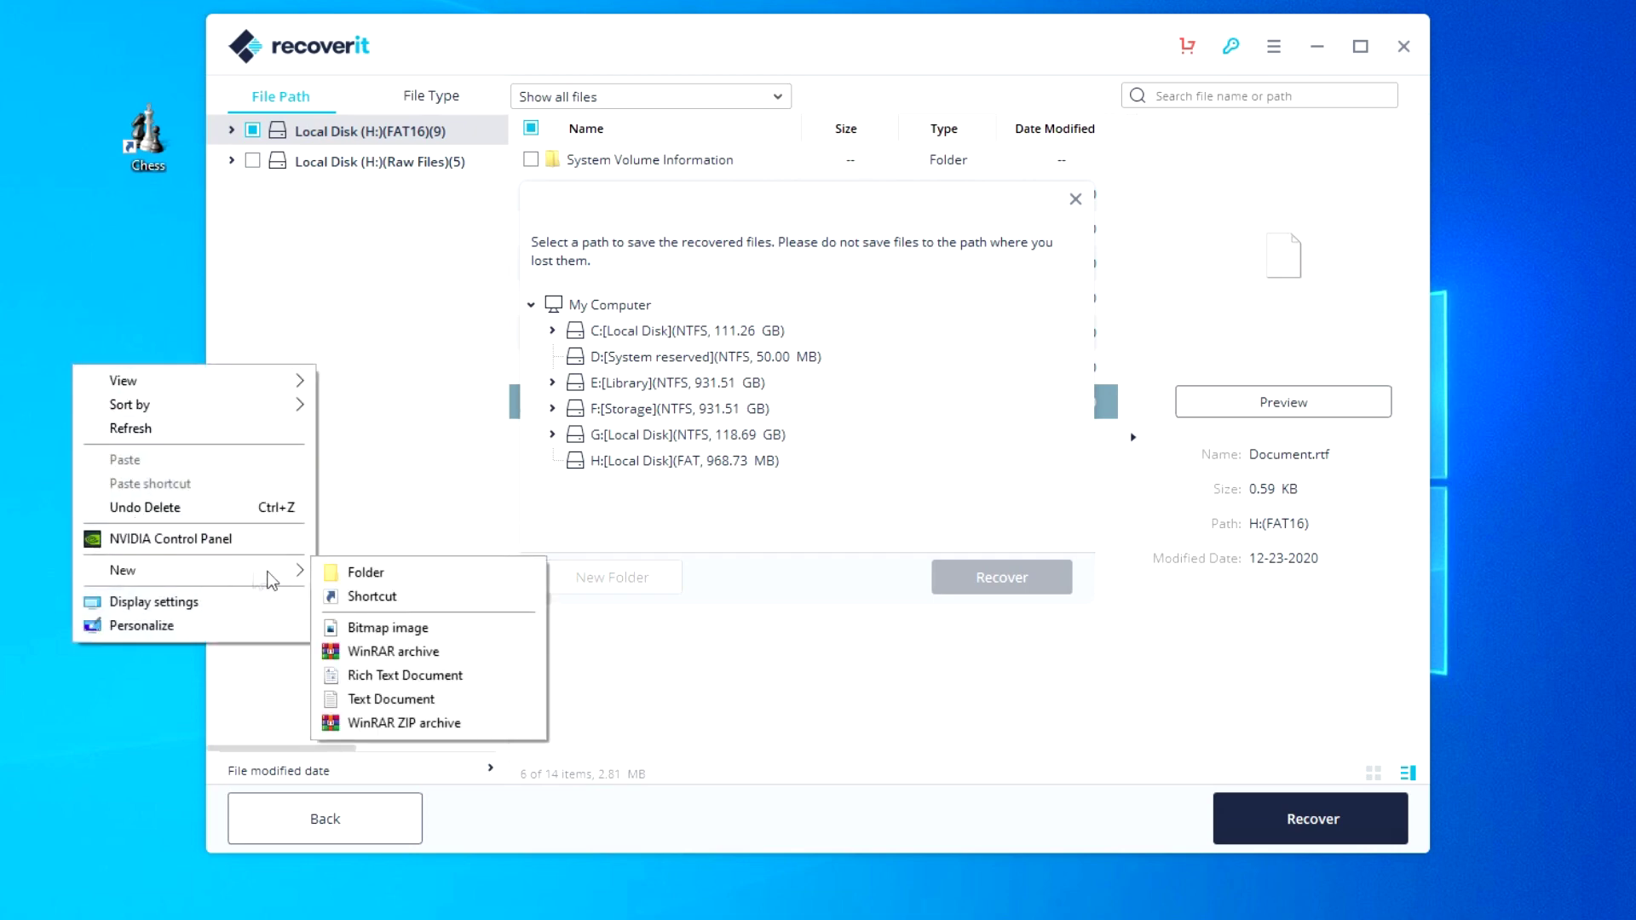
left_click(396, 572)
key("Return")
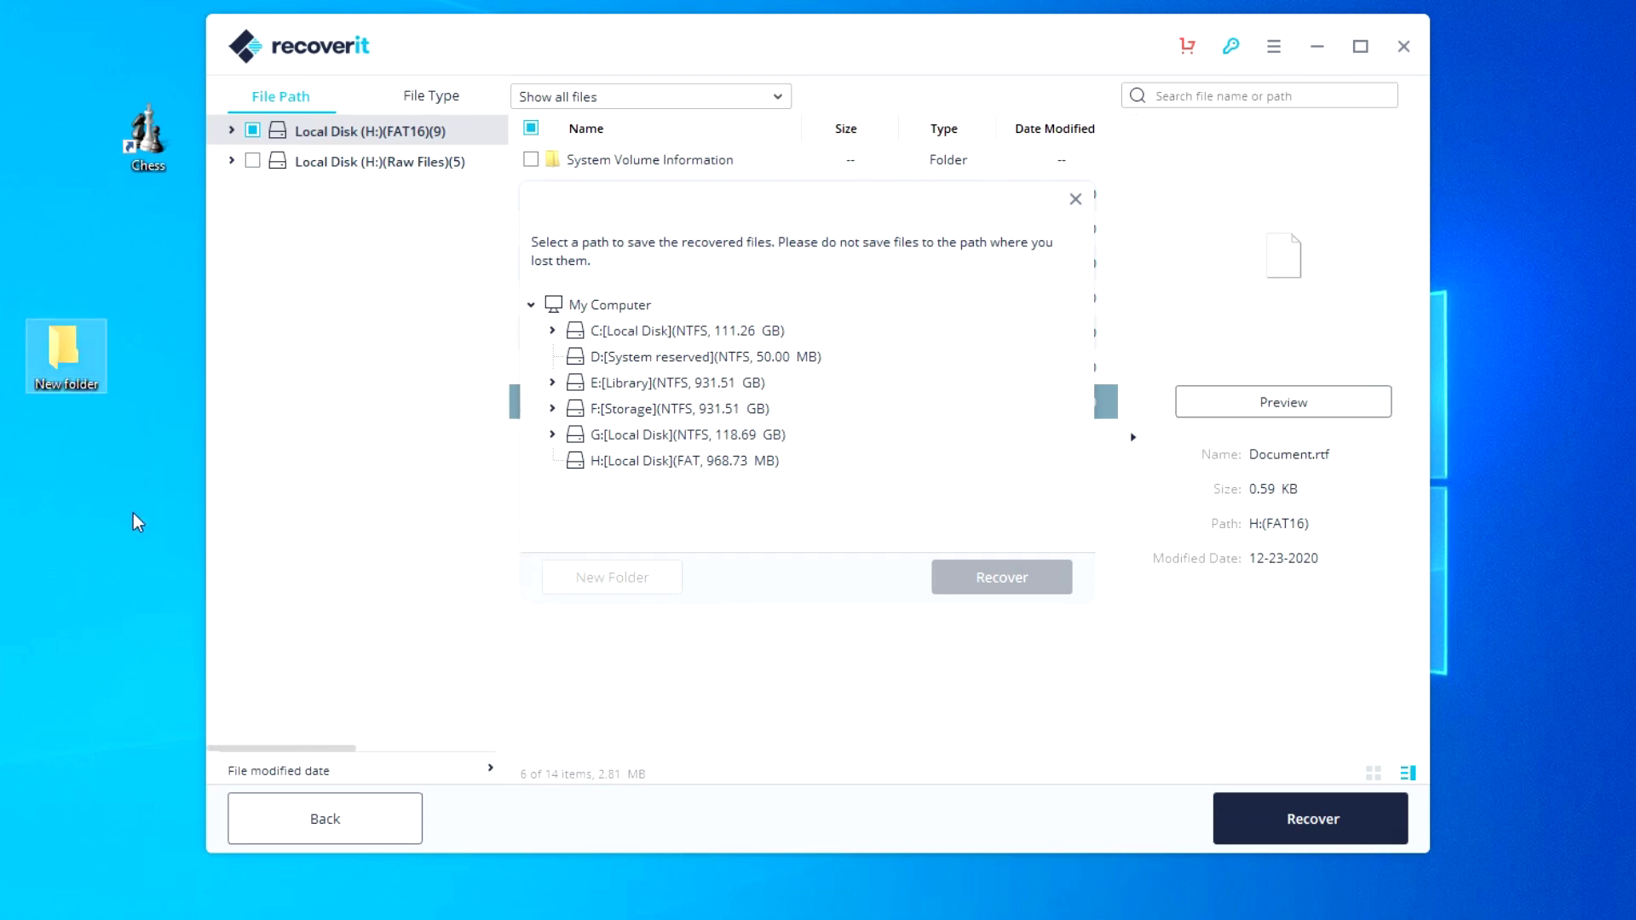
Step: Choose C: > Users > user > Desktop > New folder as the save location and recover the six files
left_click(552, 331)
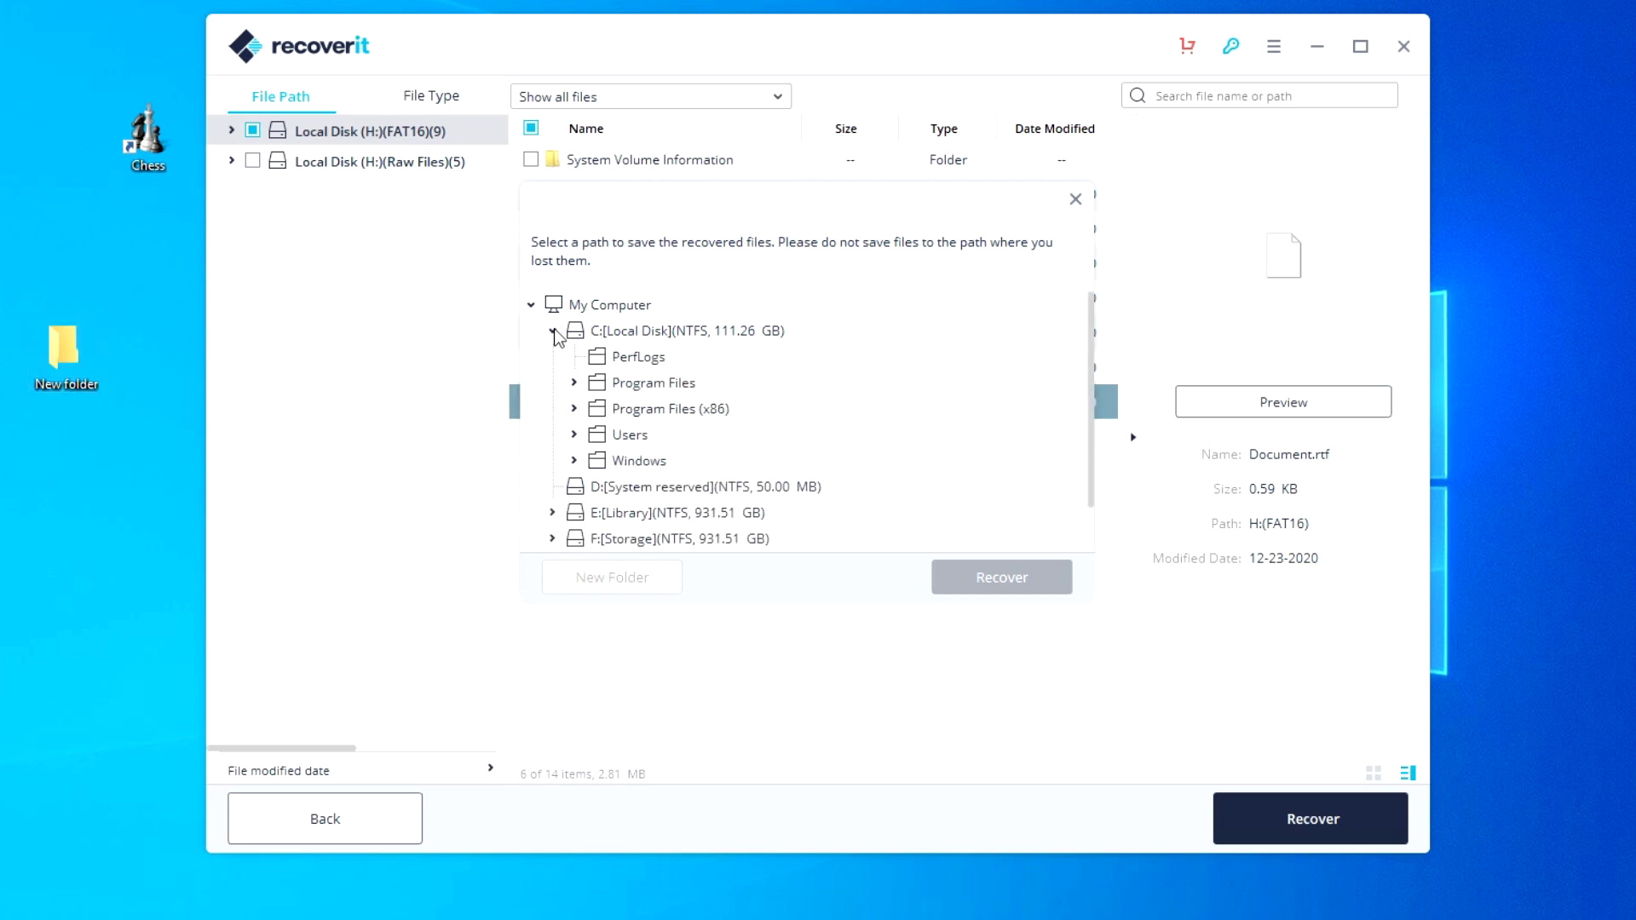
left_click(574, 435)
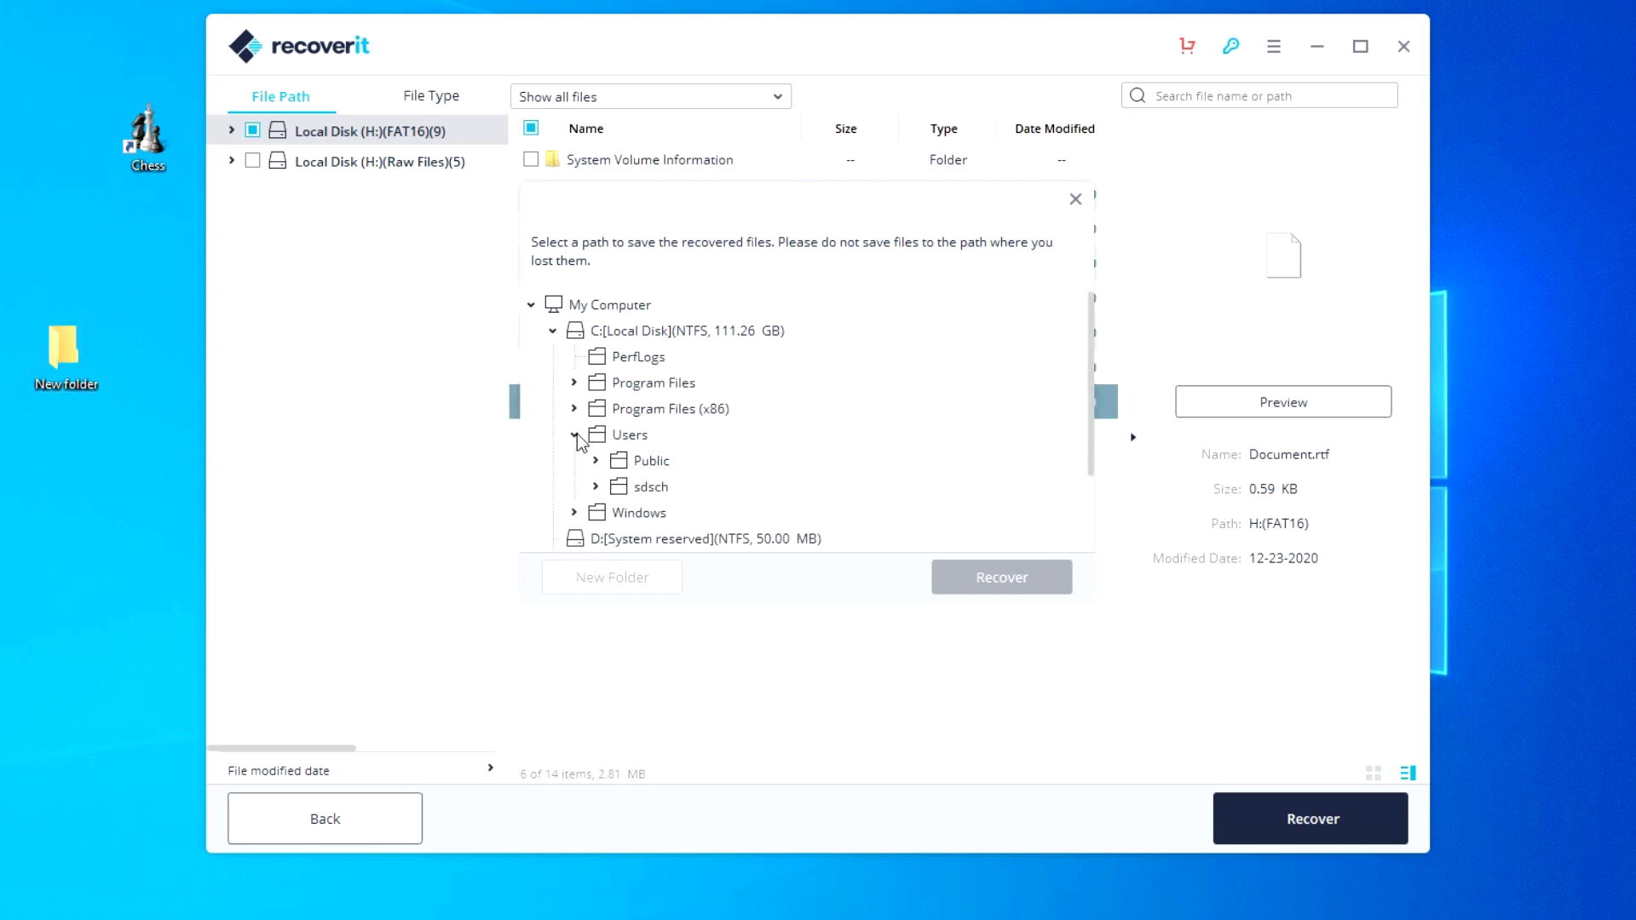
left_click(595, 487)
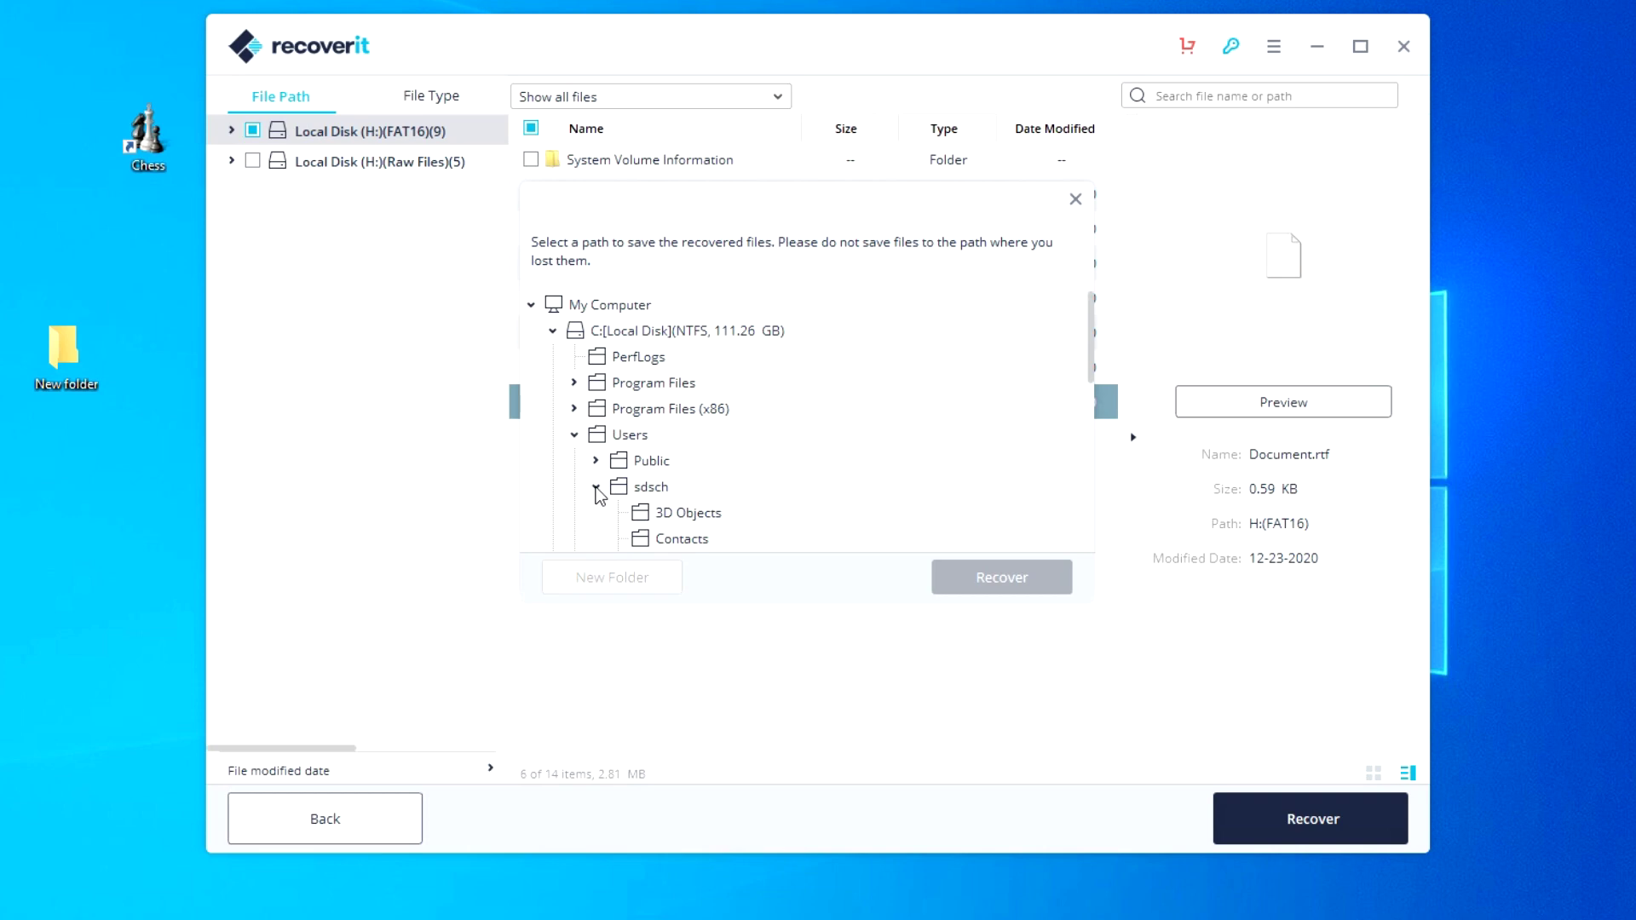
scroll(574, 517, "down", 1)
scroll(574, 516, "down", 1)
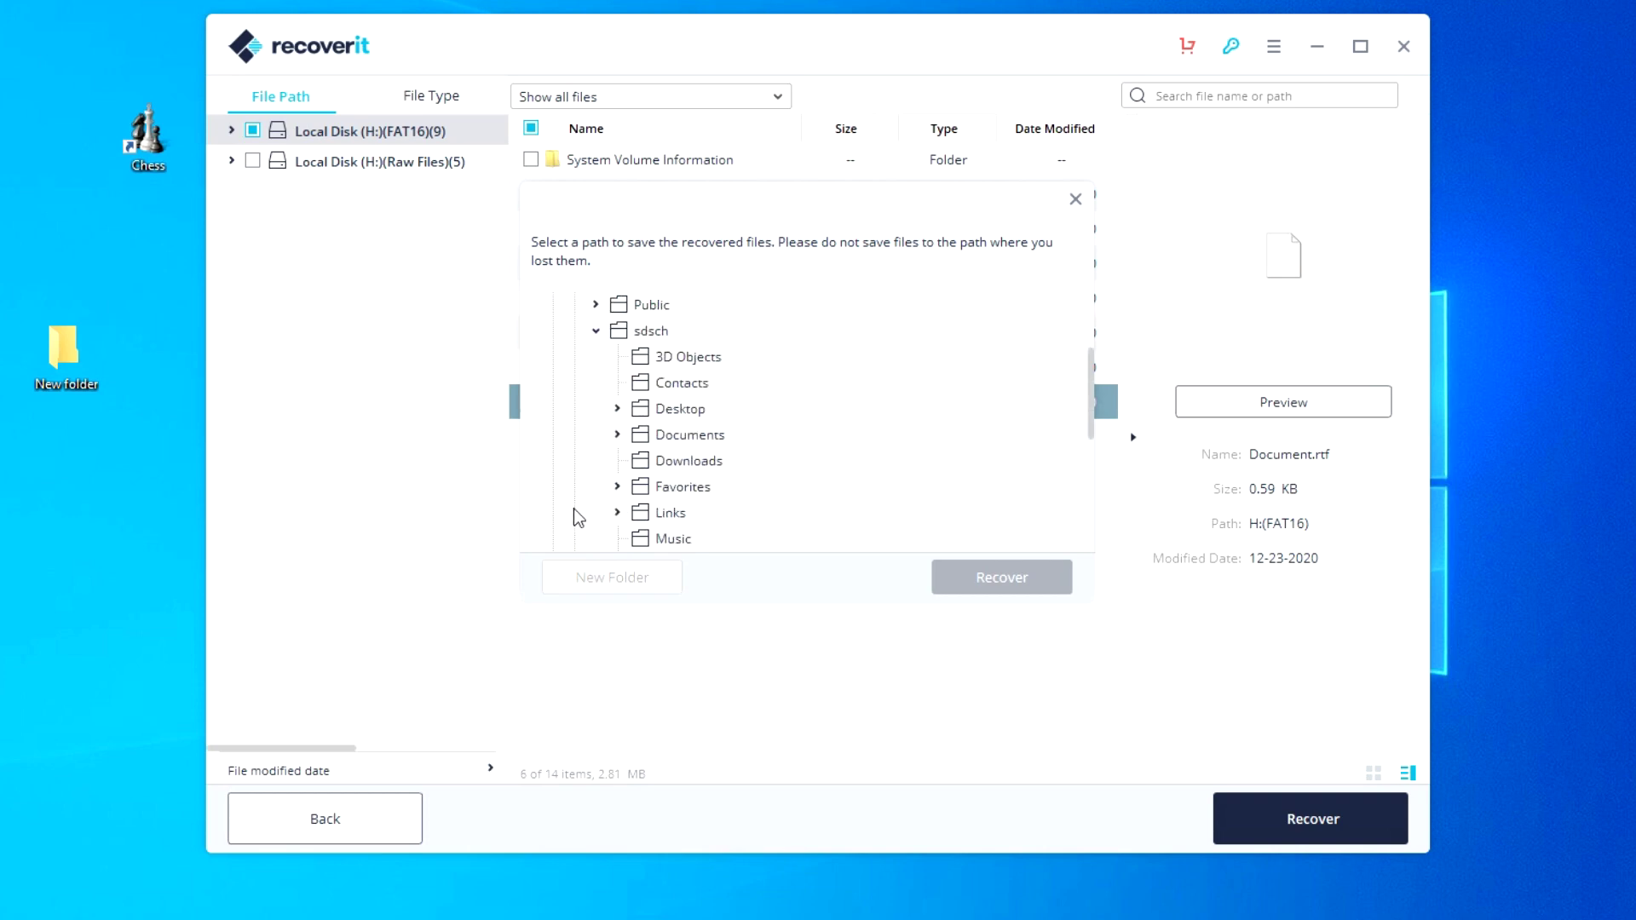
left_click(615, 409)
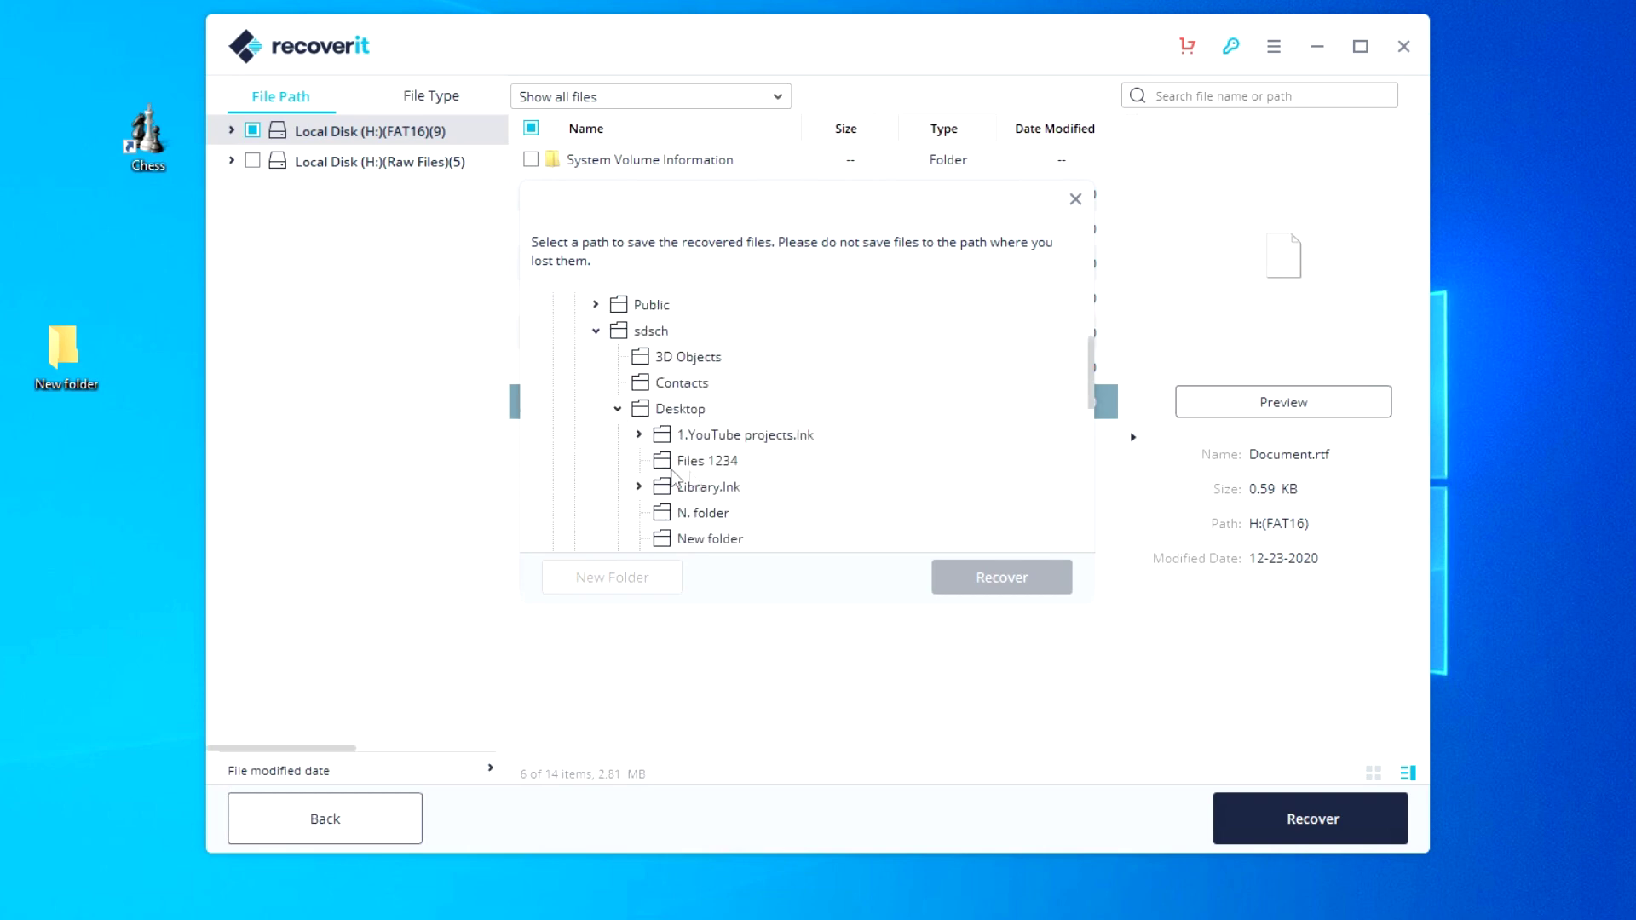
scroll(645, 473, "down", 1)
left_click(706, 462)
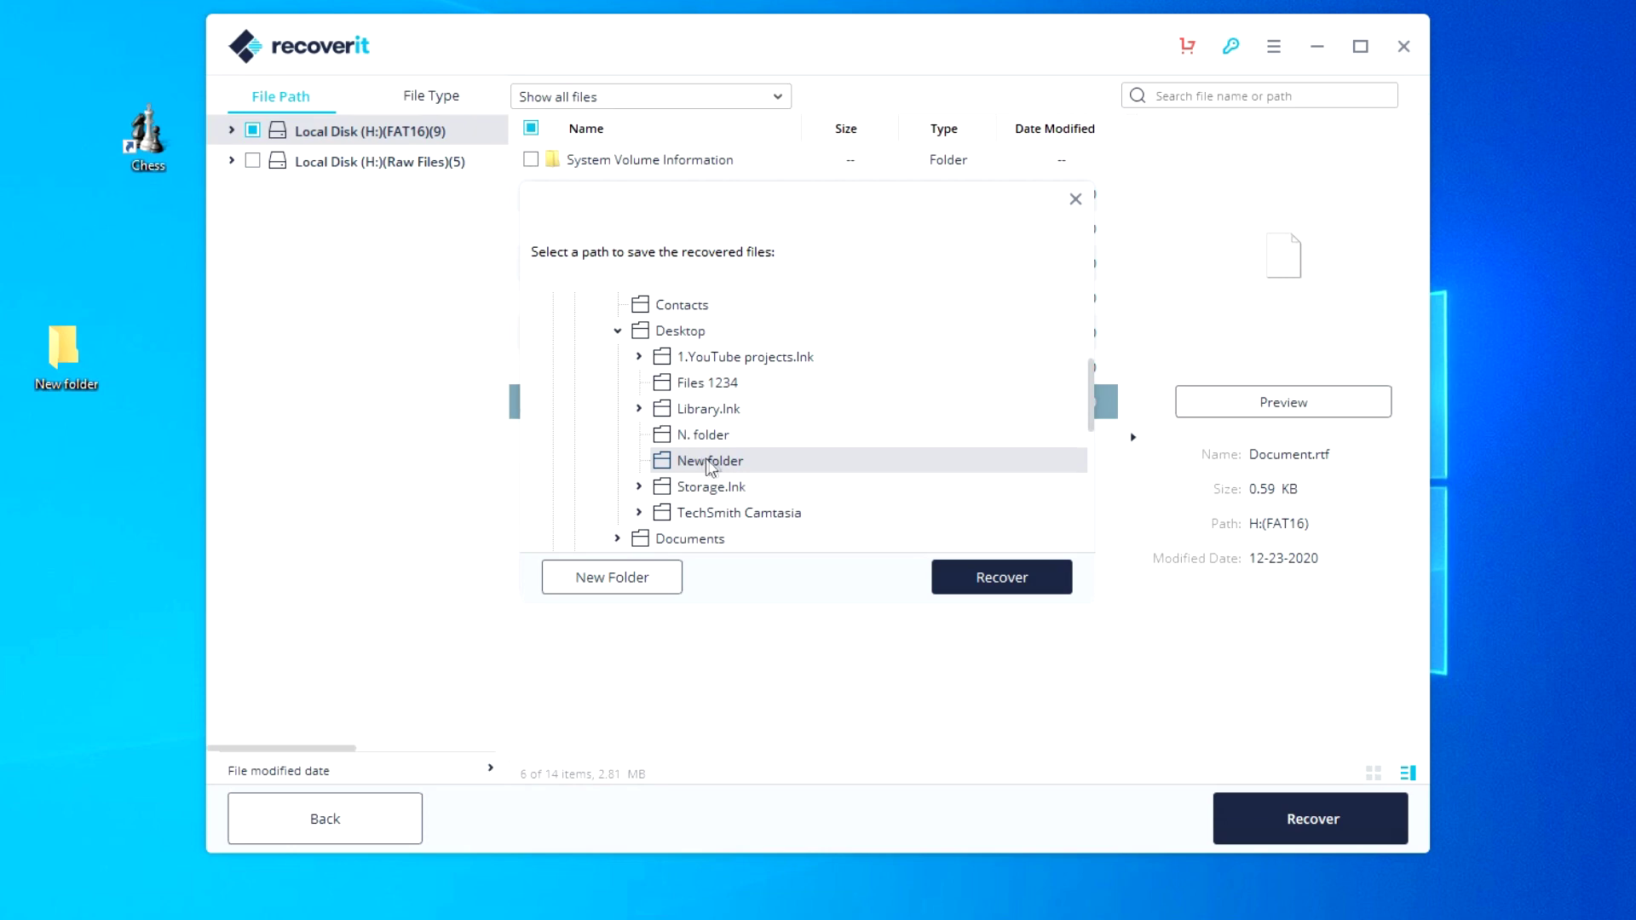
left_click(1003, 579)
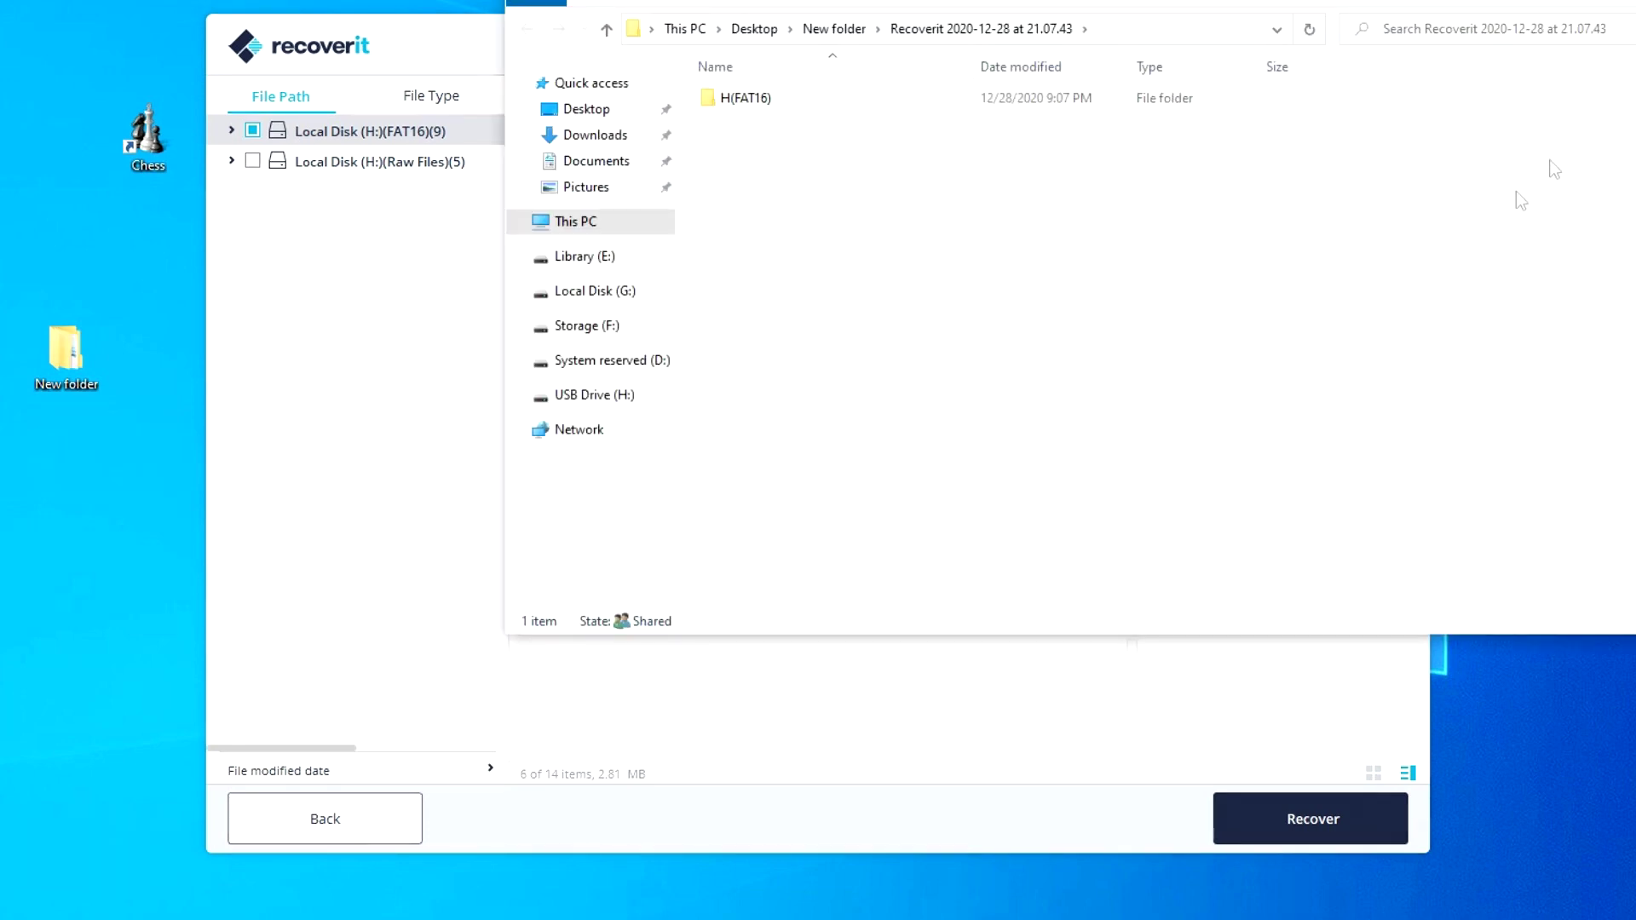
Step: Dismiss the recovery success message and browse New folder > Recoverit 2020-12-28 at 21.07.43 > H(FAT16)
key("alt+F4")
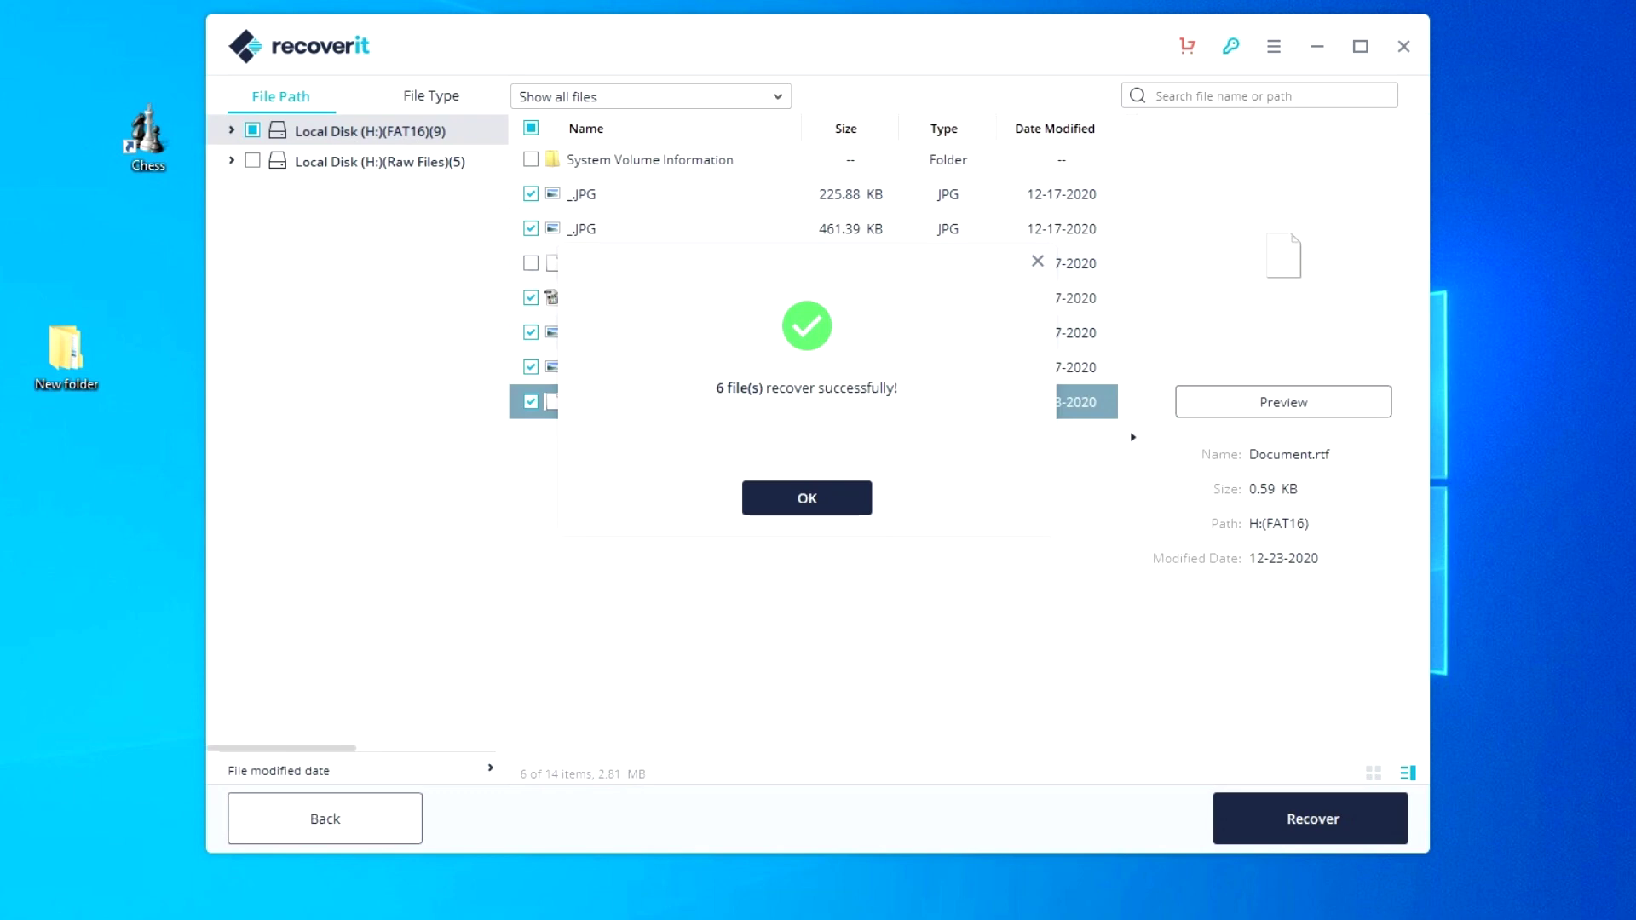
left_click(803, 506)
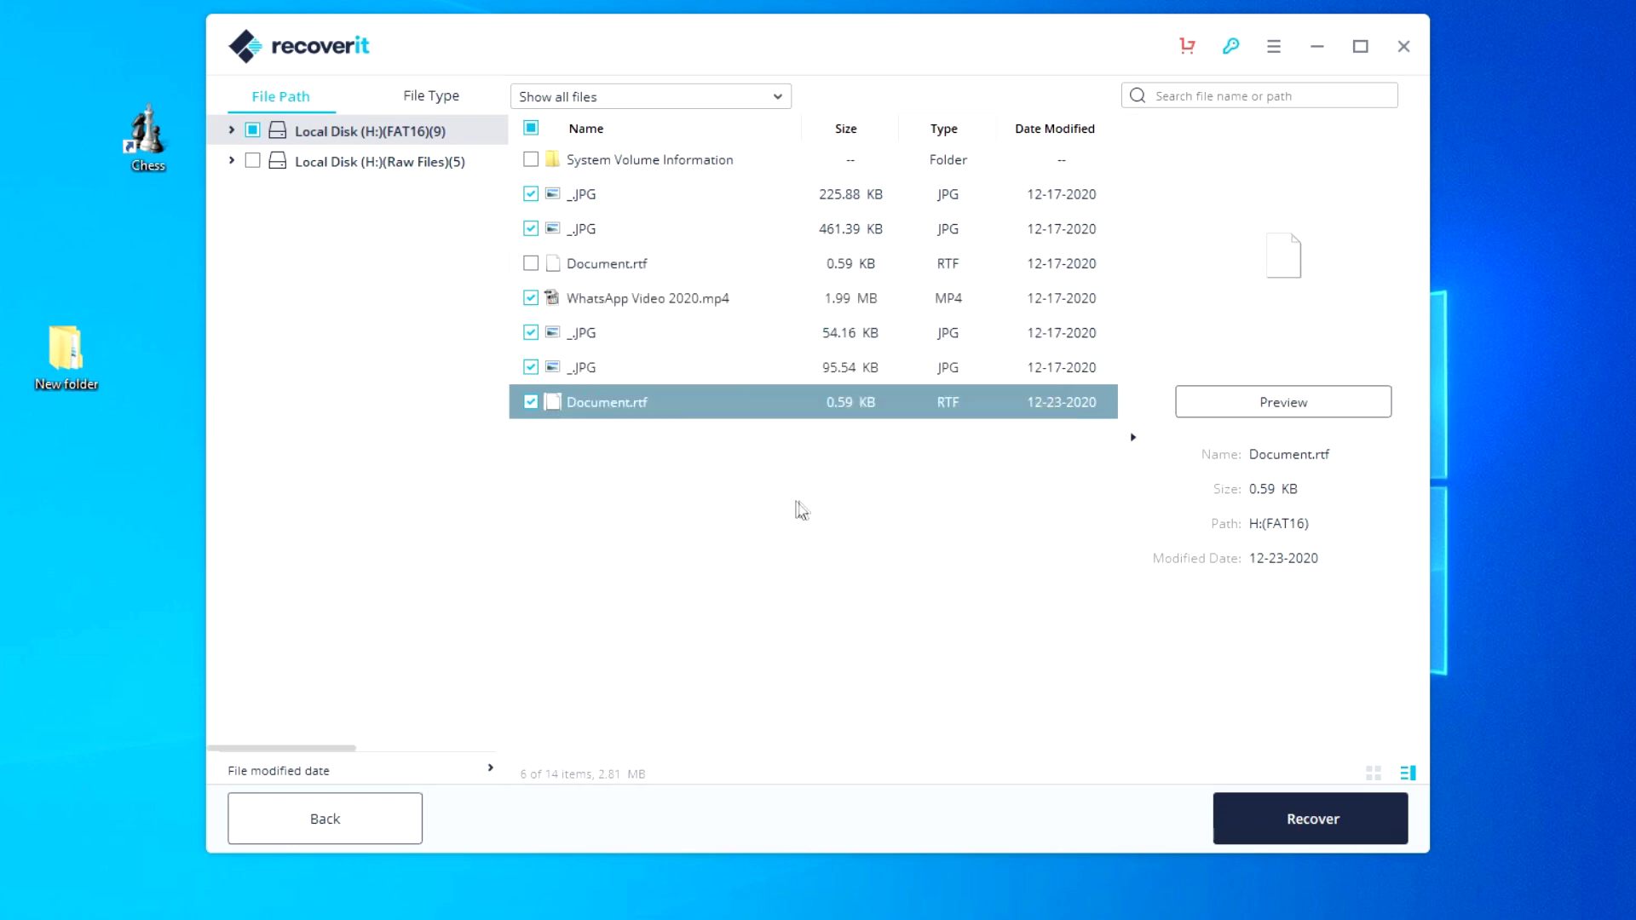
double_click(67, 361)
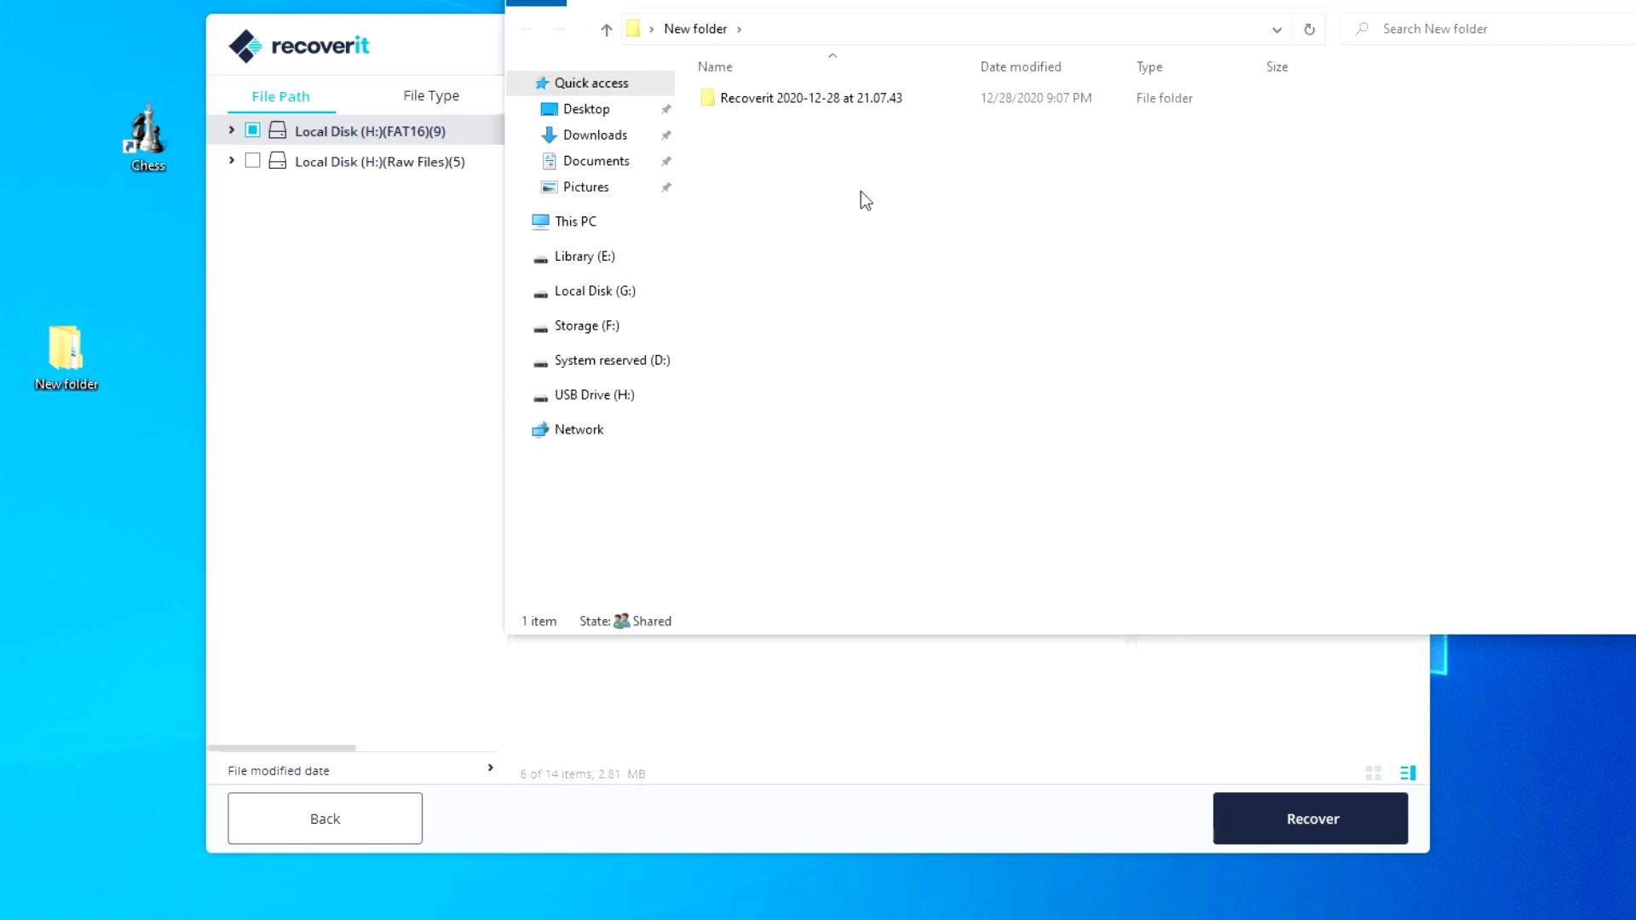
double_click(801, 103)
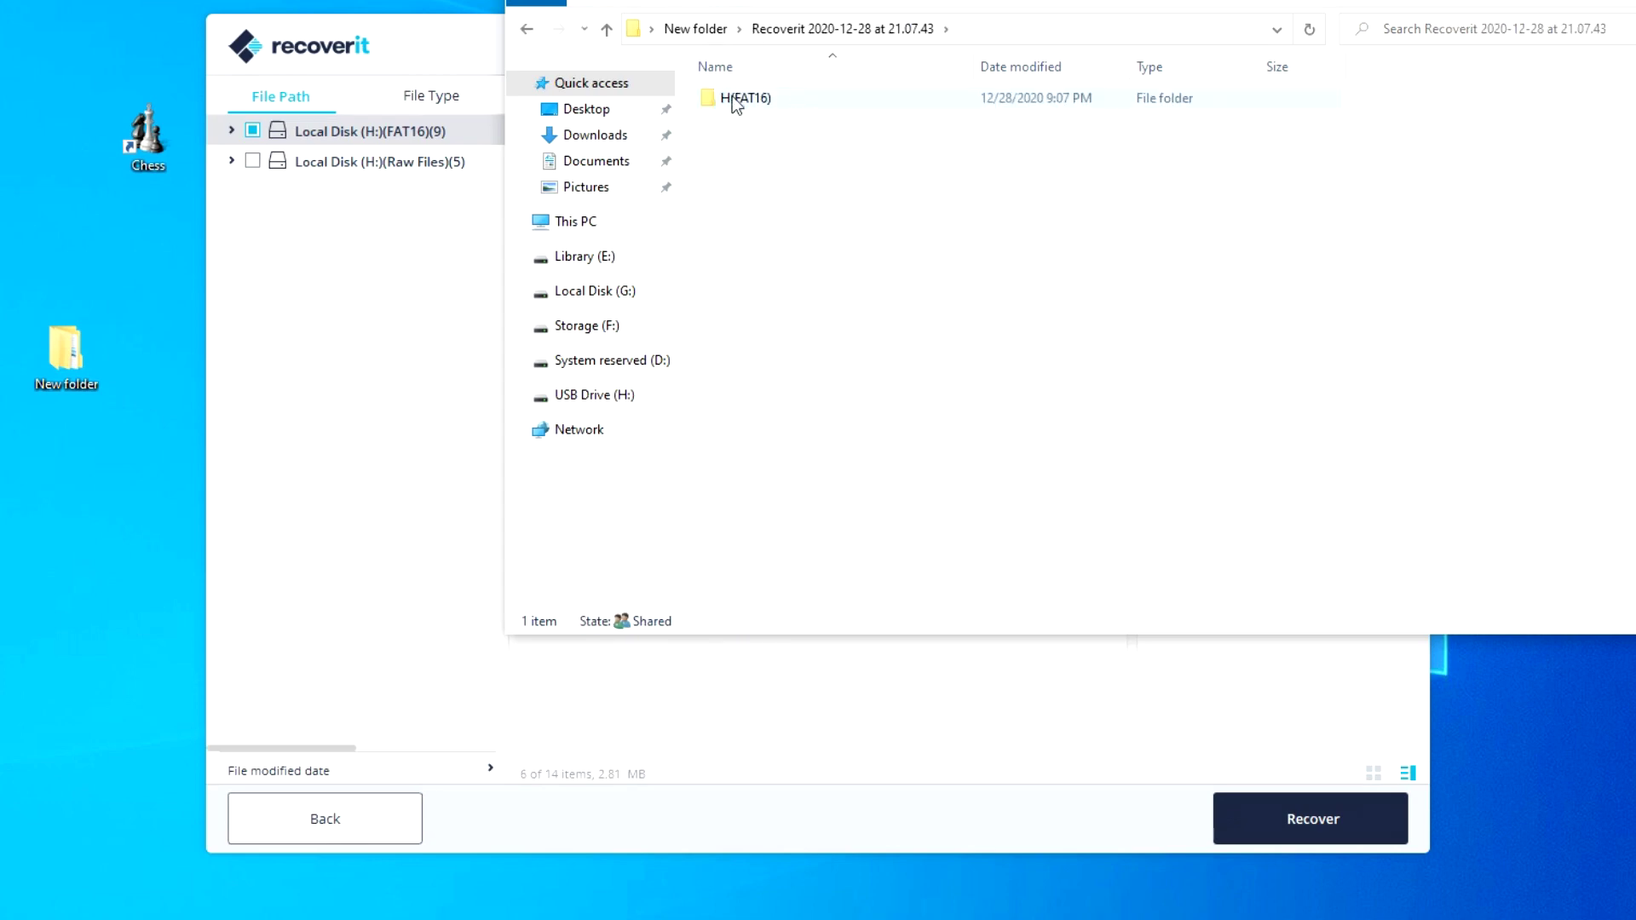
double_click(732, 97)
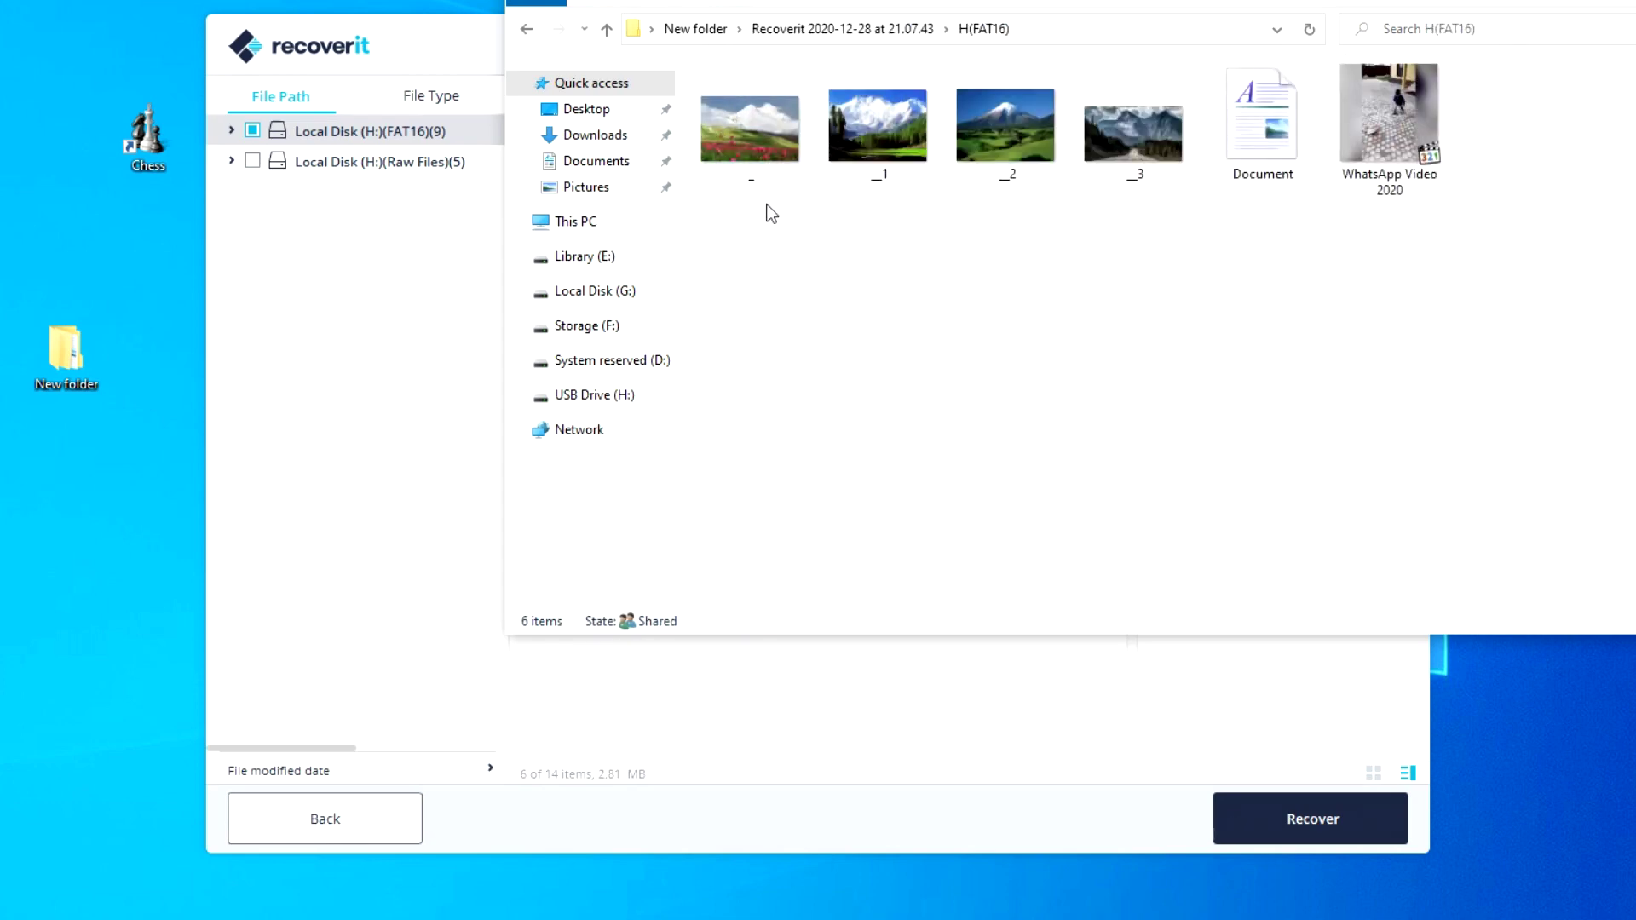
Step: Check that the recovered WhatsApp Video 2020 and Document open intact, then close them and the folder
left_click(1388, 150)
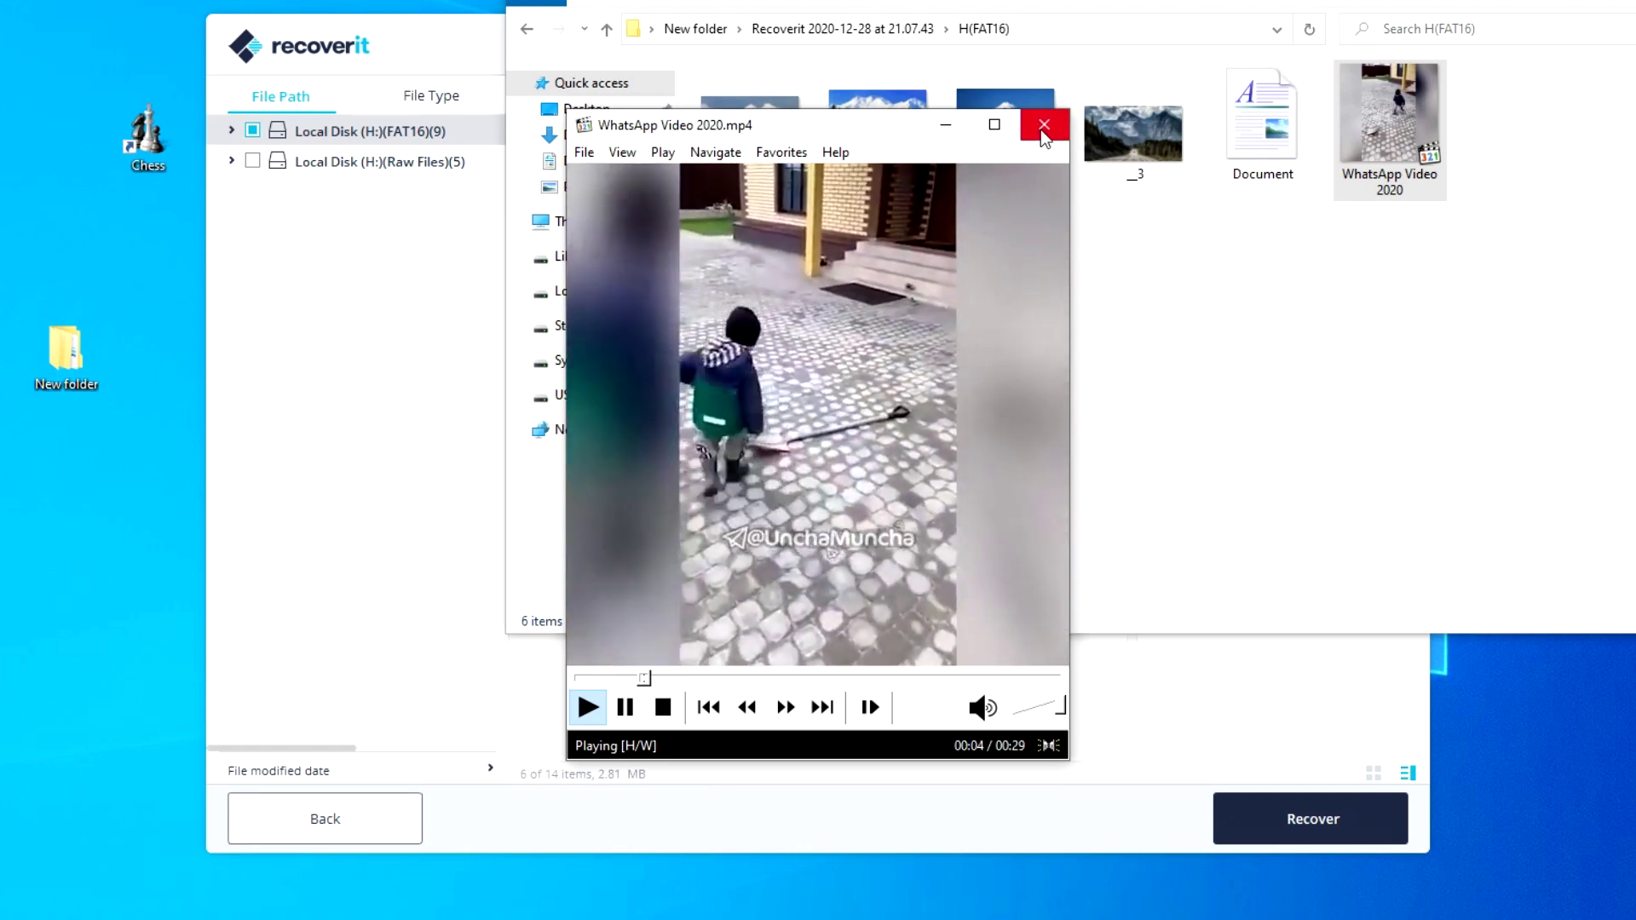
left_click(1042, 128)
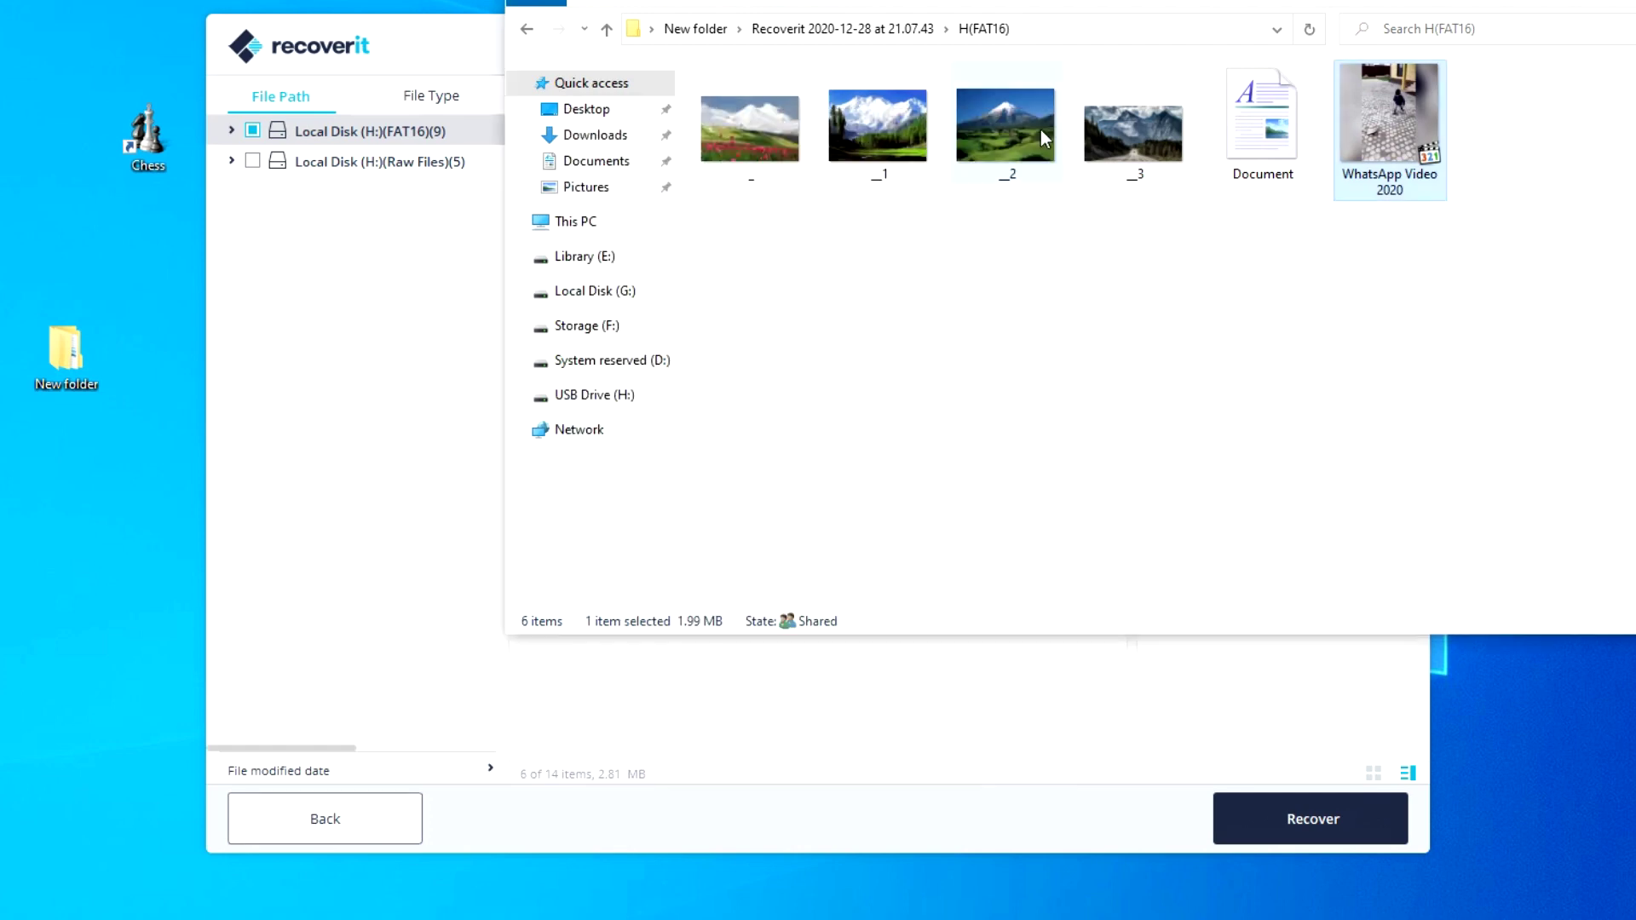
double_click(1259, 128)
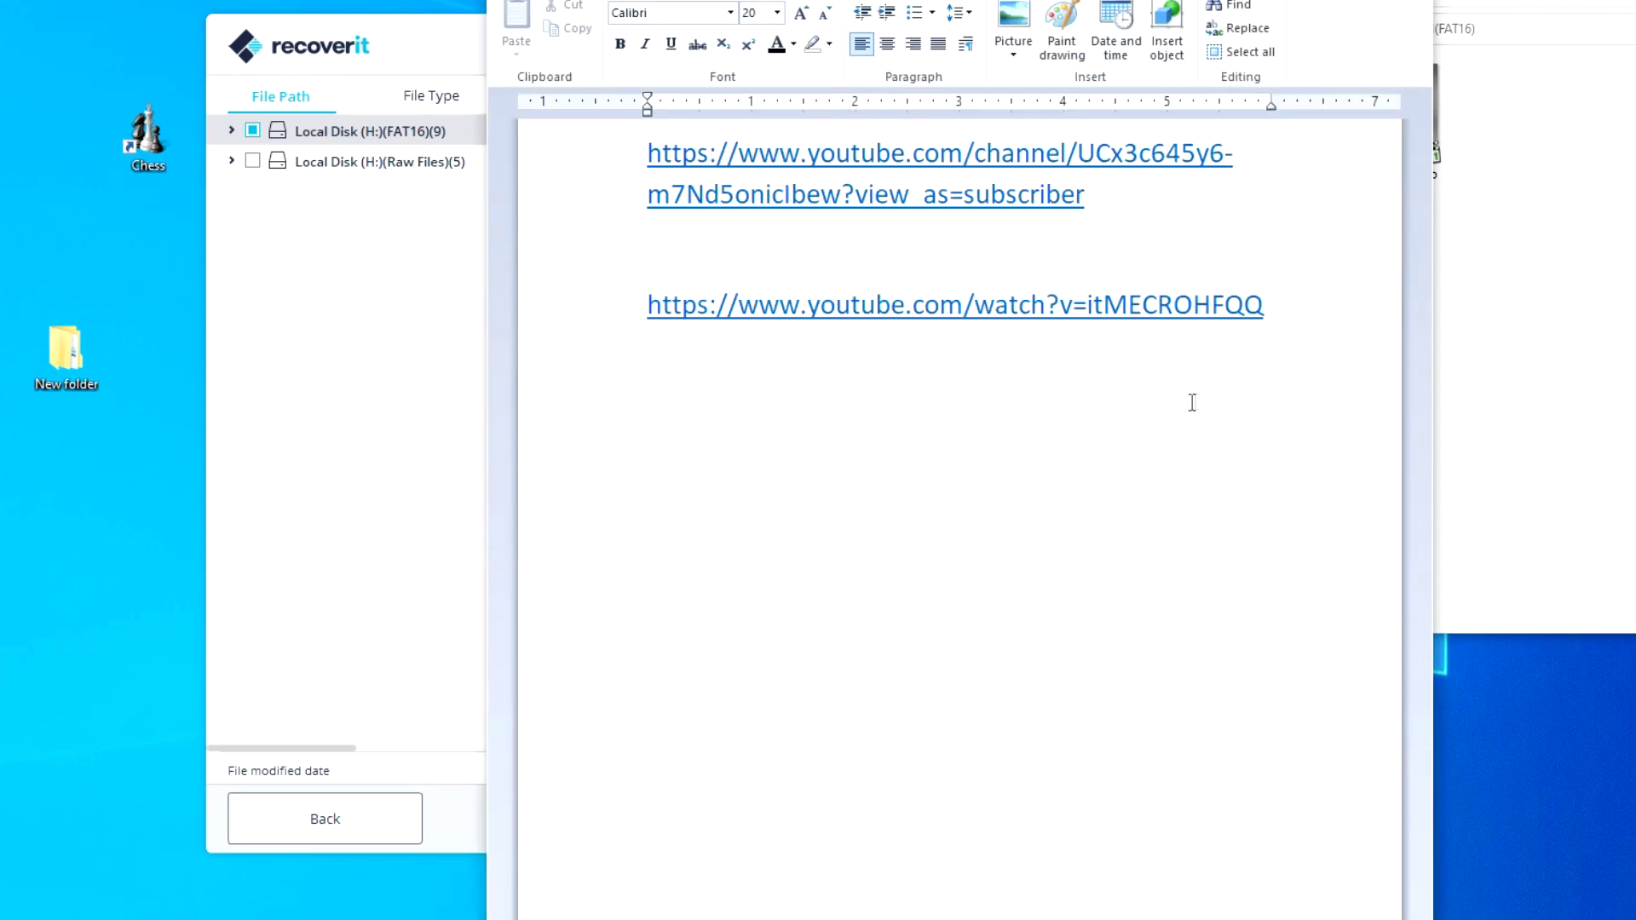
key("alt+F4")
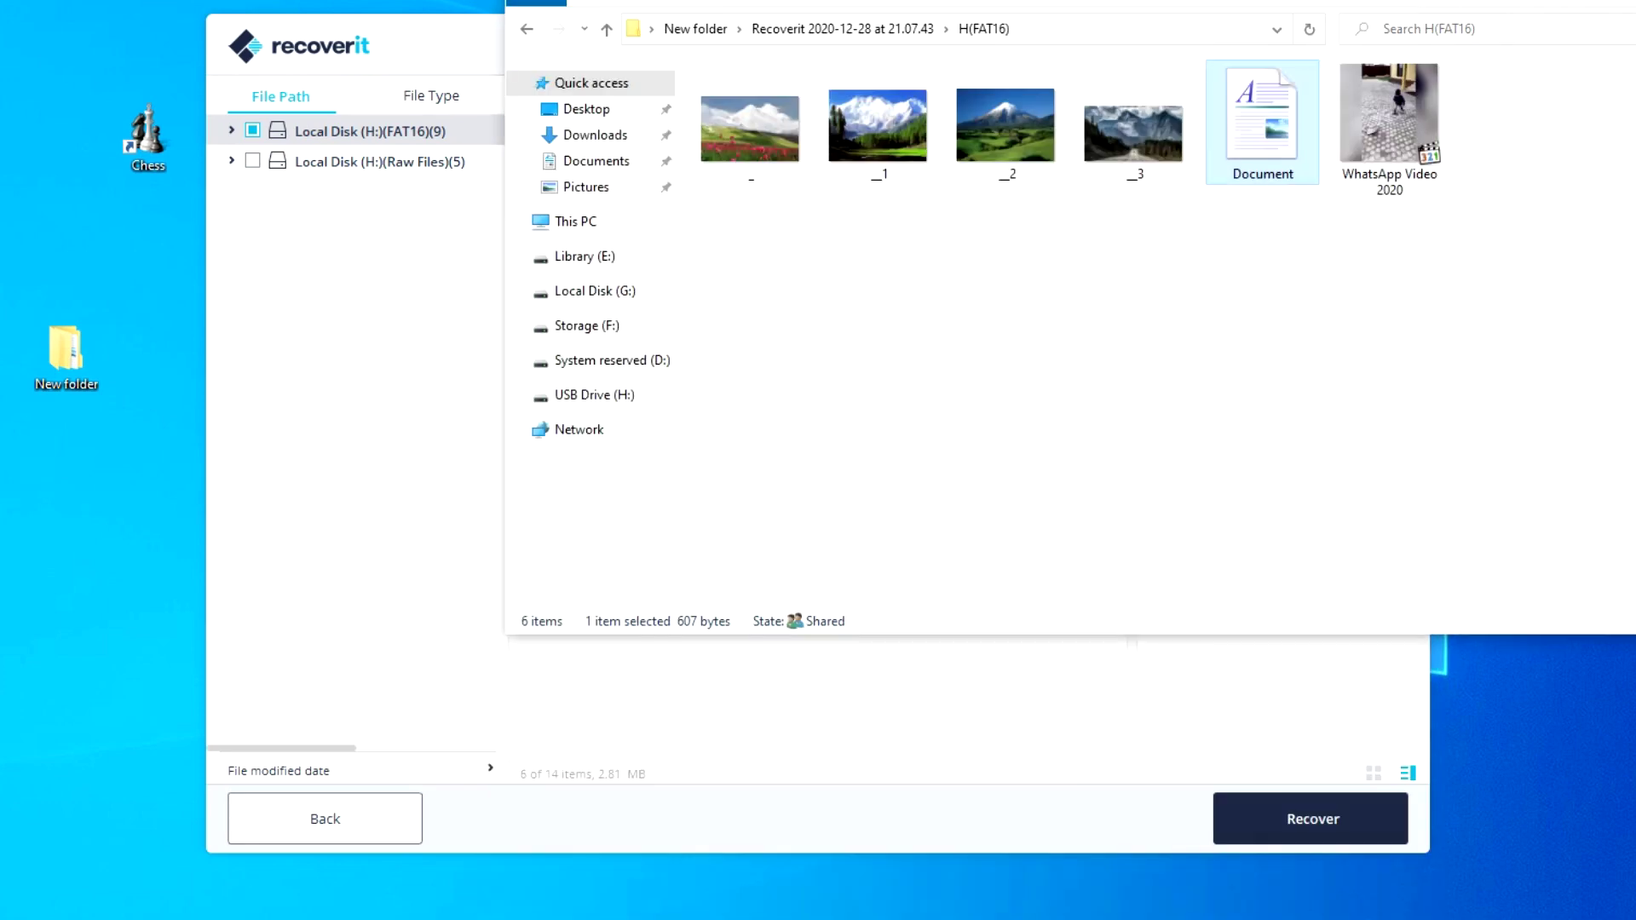
key("alt+F4")
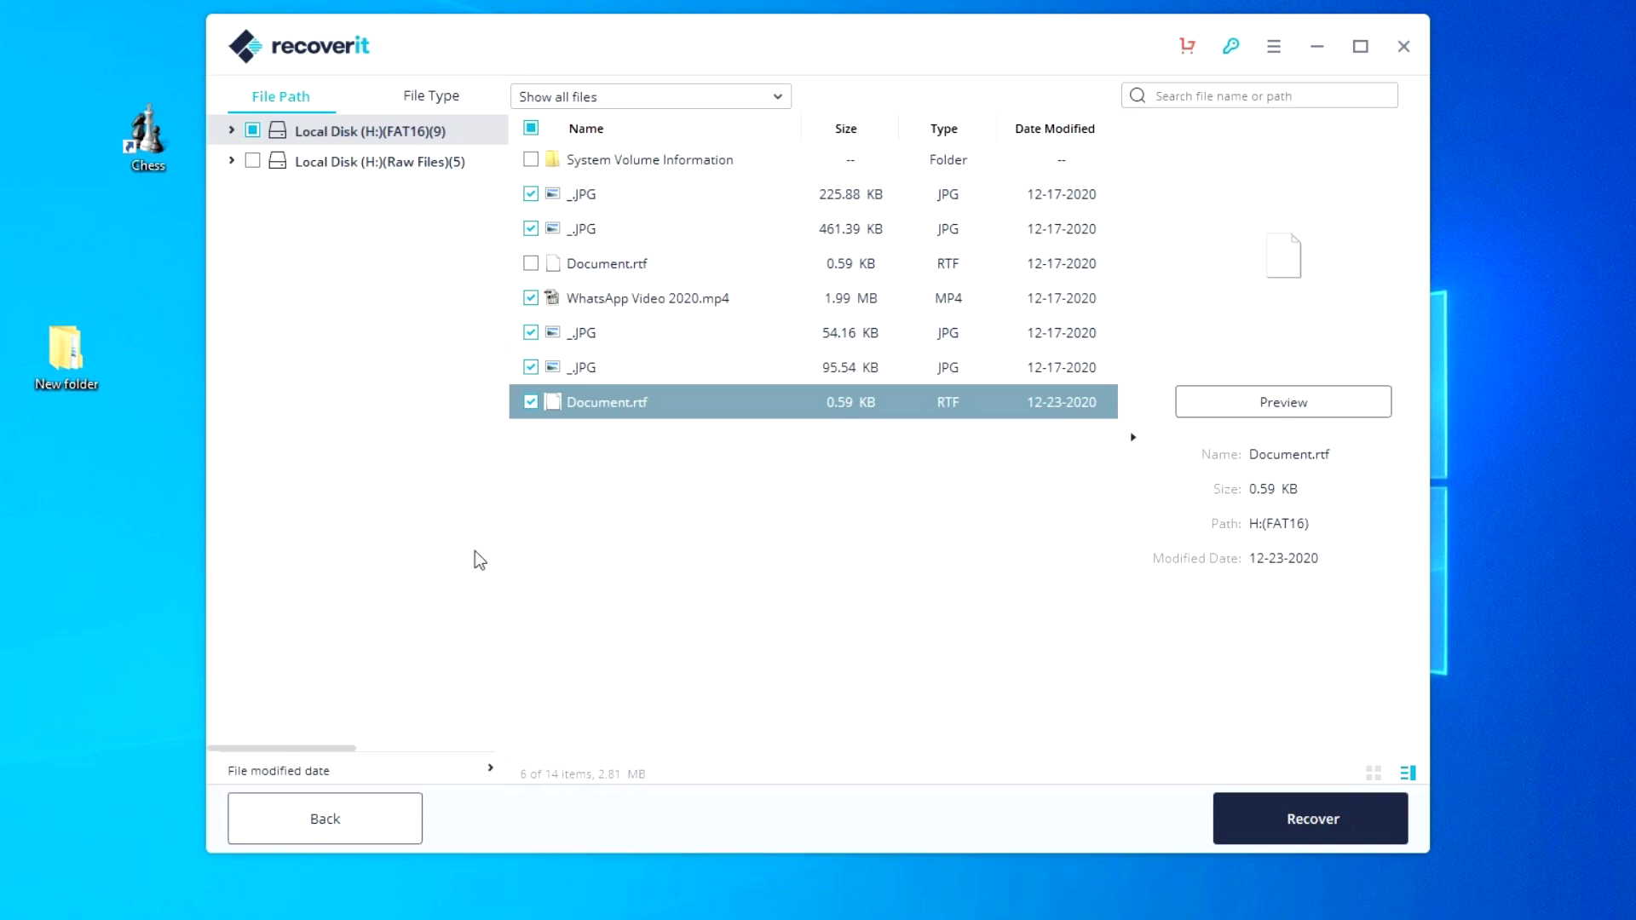
Step: Group results by file type, toggle Photo and Video, mark Documents and expand the DAT and RTF groups
left_click(449, 97)
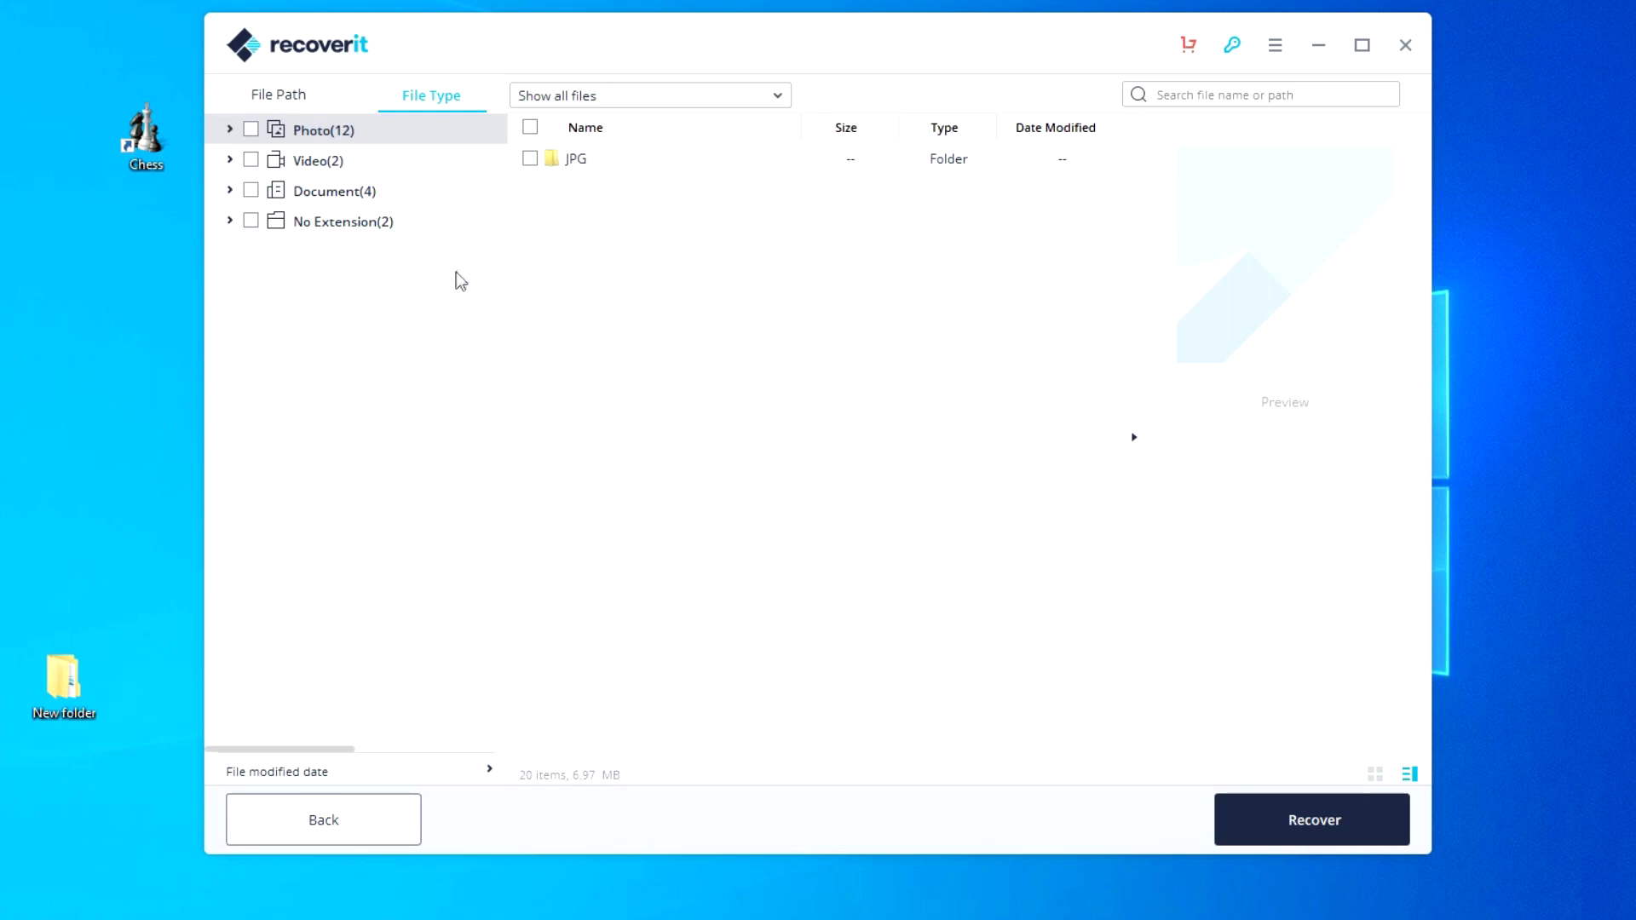
left_click(251, 130)
left_click(251, 160)
left_click(251, 130)
left_click(250, 160)
left_click(252, 191)
left_click(230, 191)
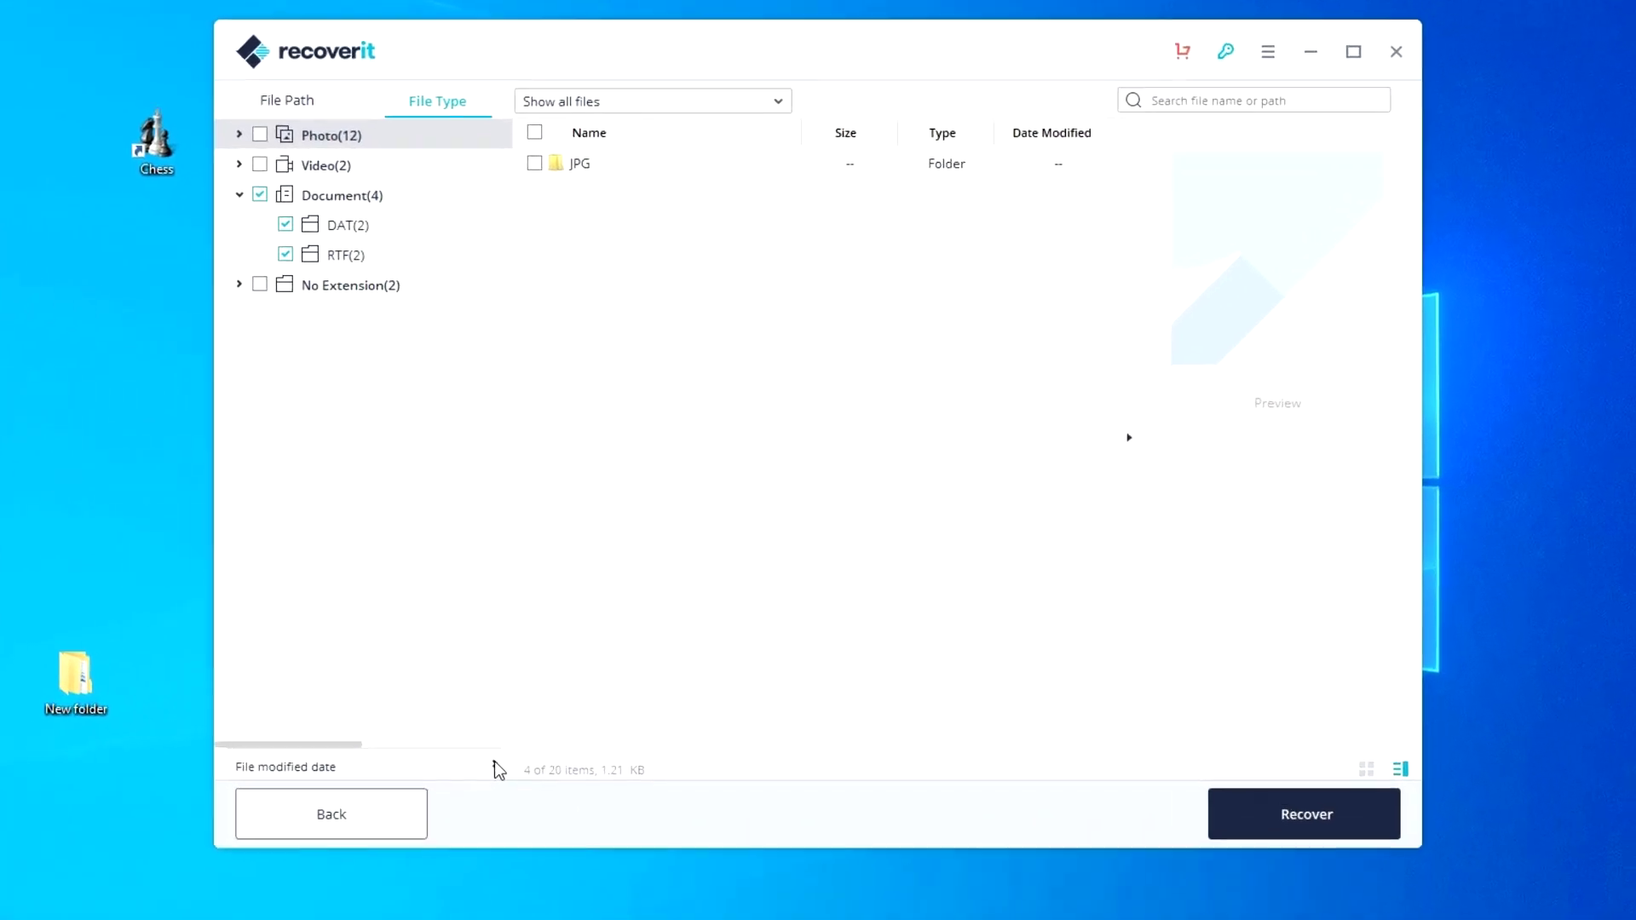
Step: Try the file modified date filters Today and The recent week, then set a customized date range
left_click(490, 768)
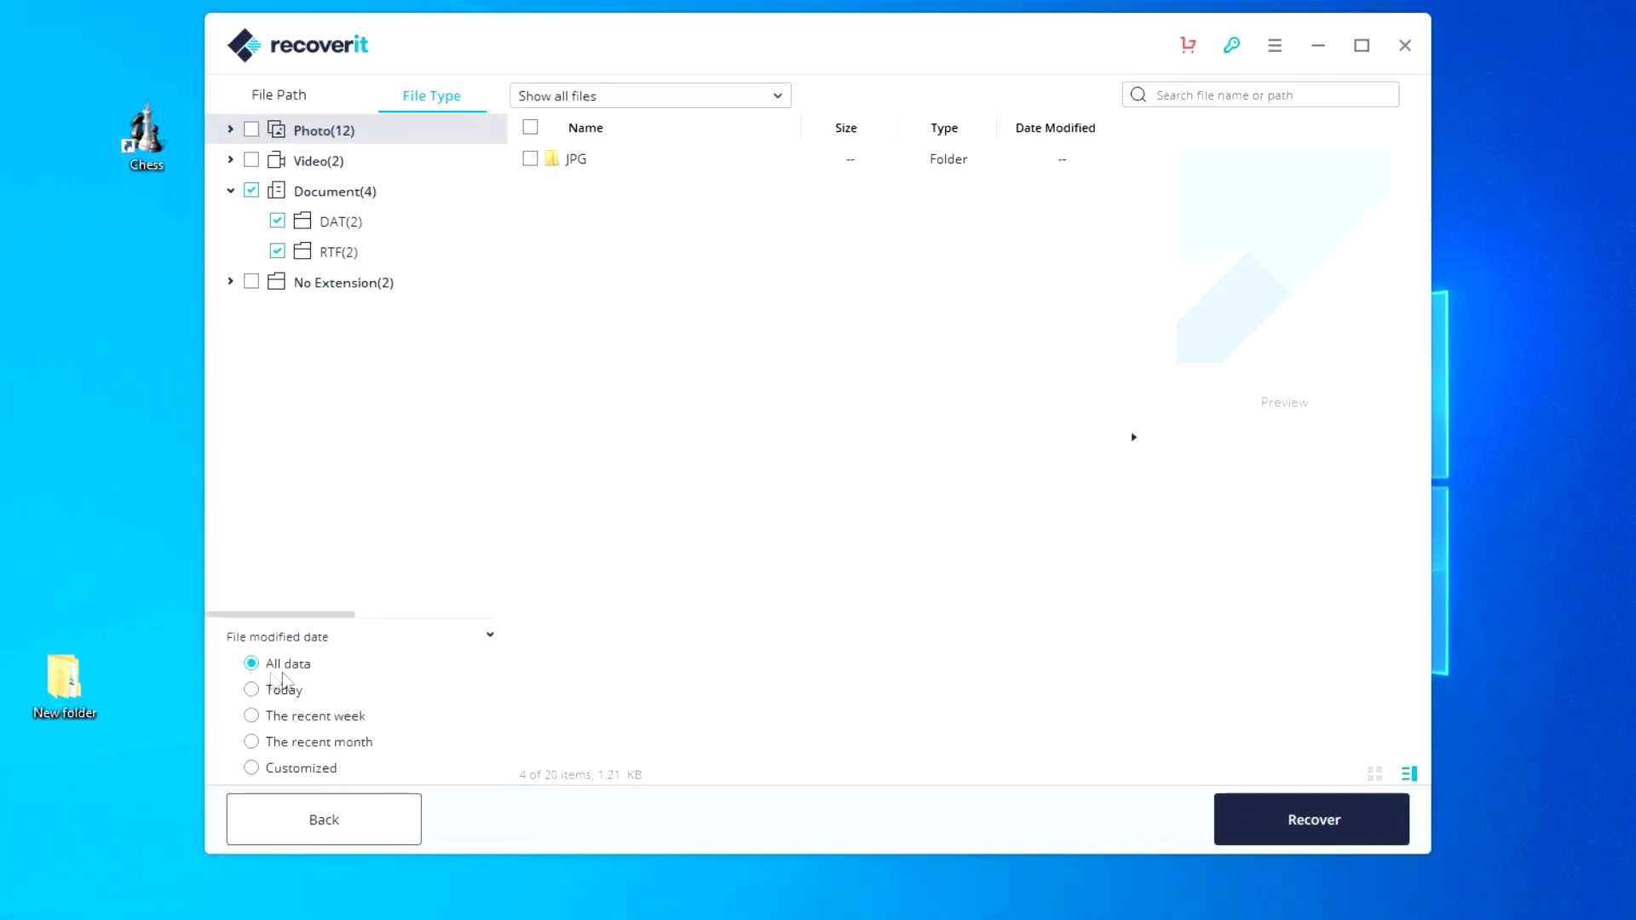
left_click(253, 690)
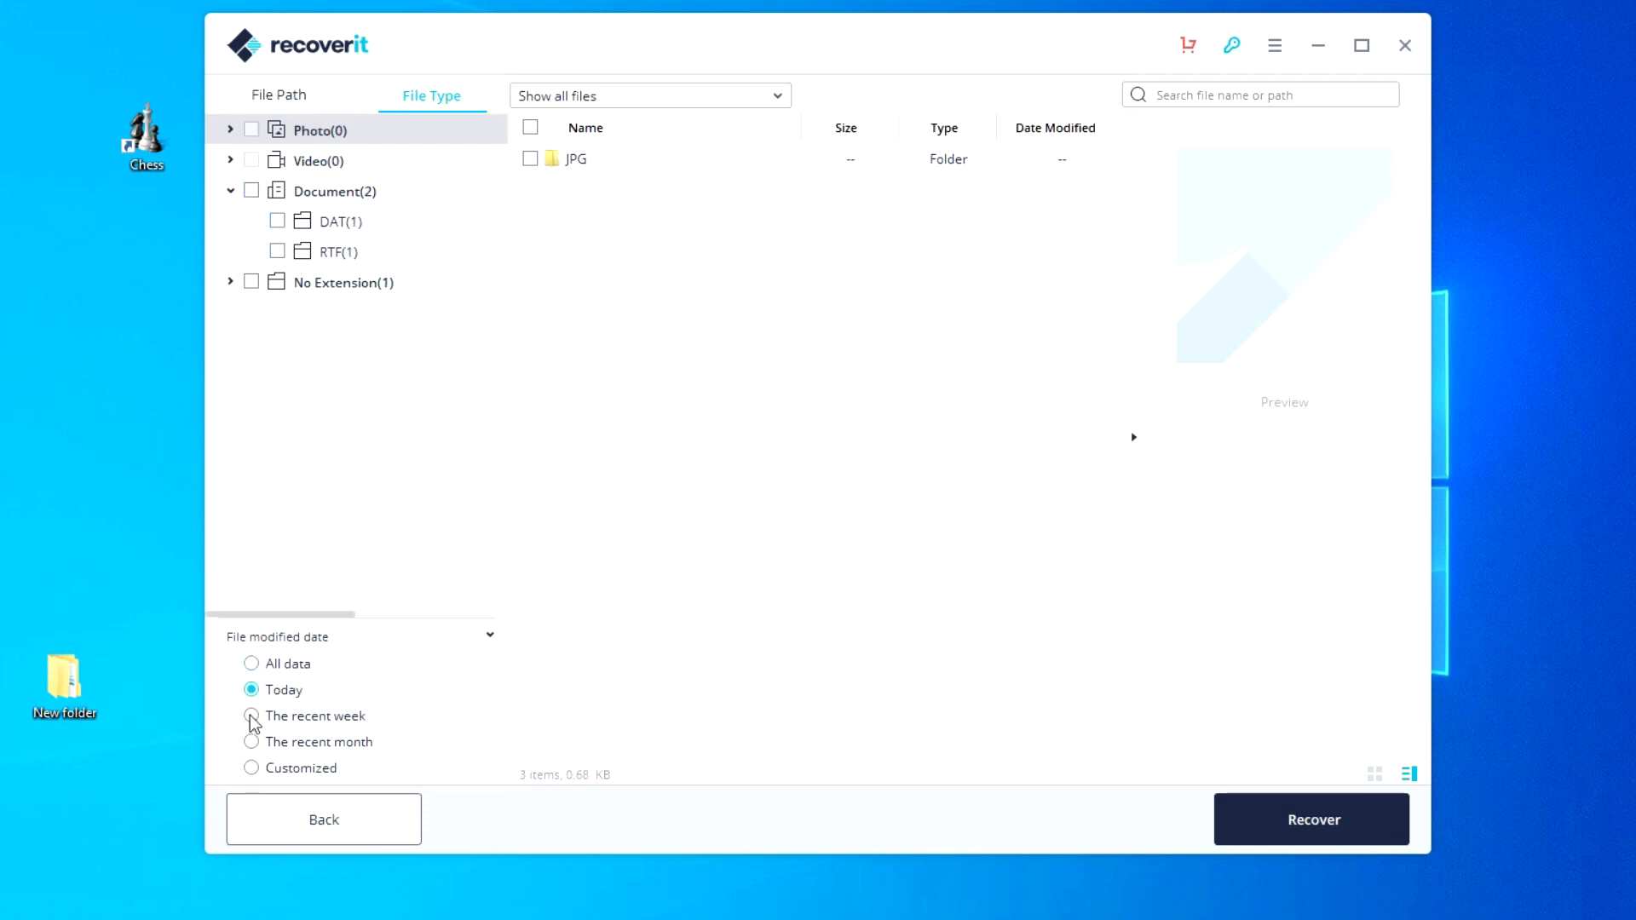
left_click(250, 717)
left_click(320, 772)
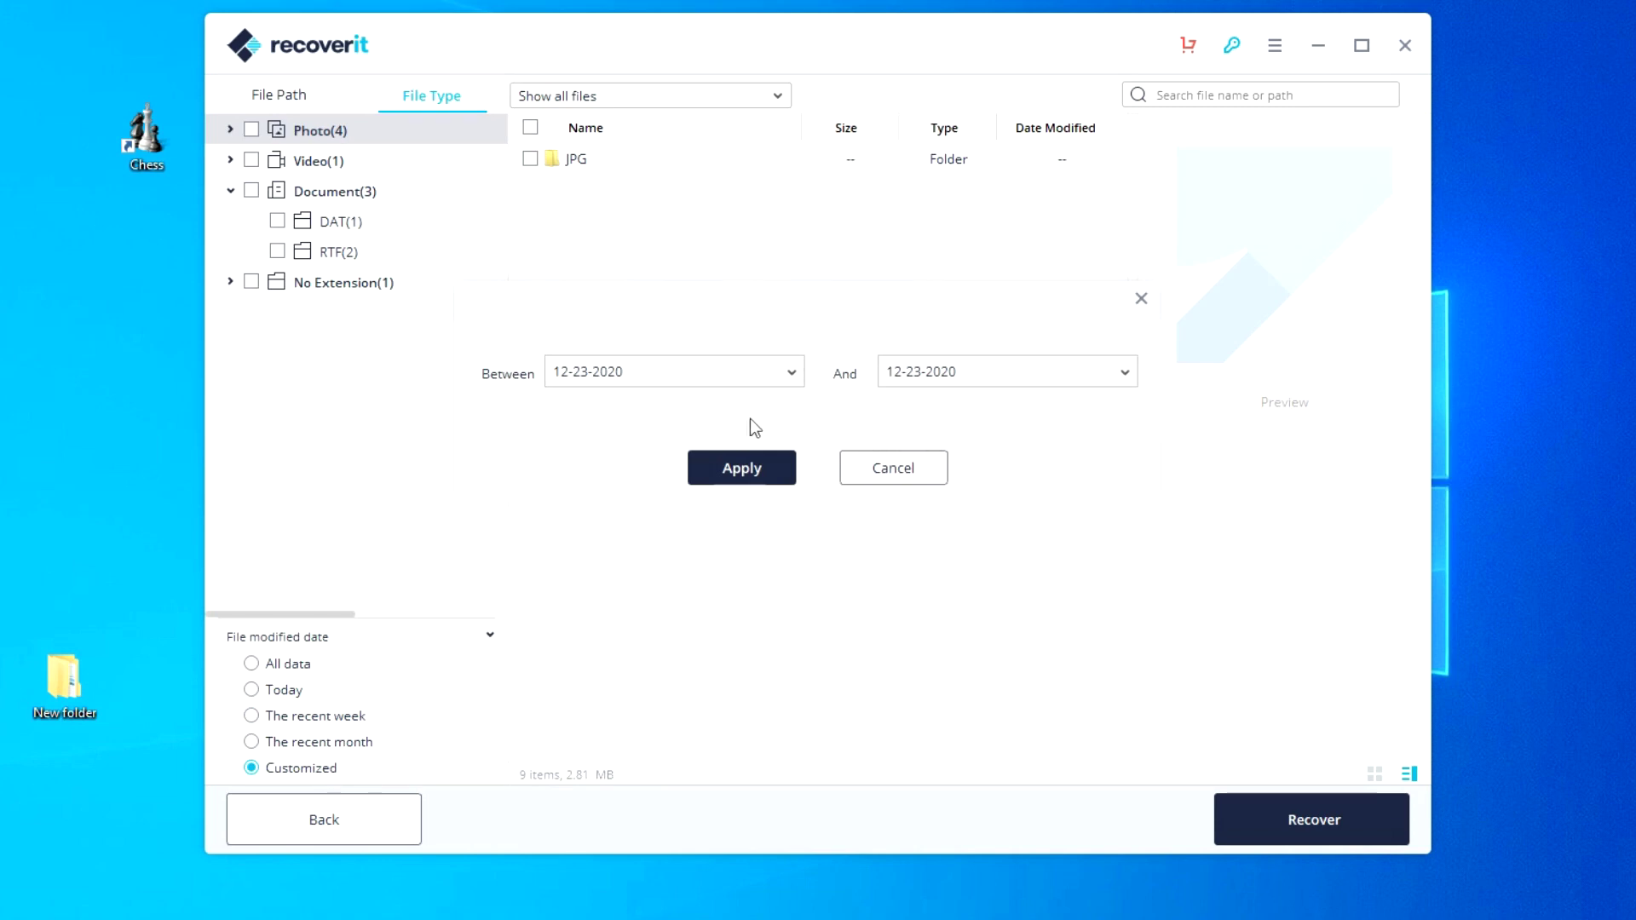
left_click(790, 375)
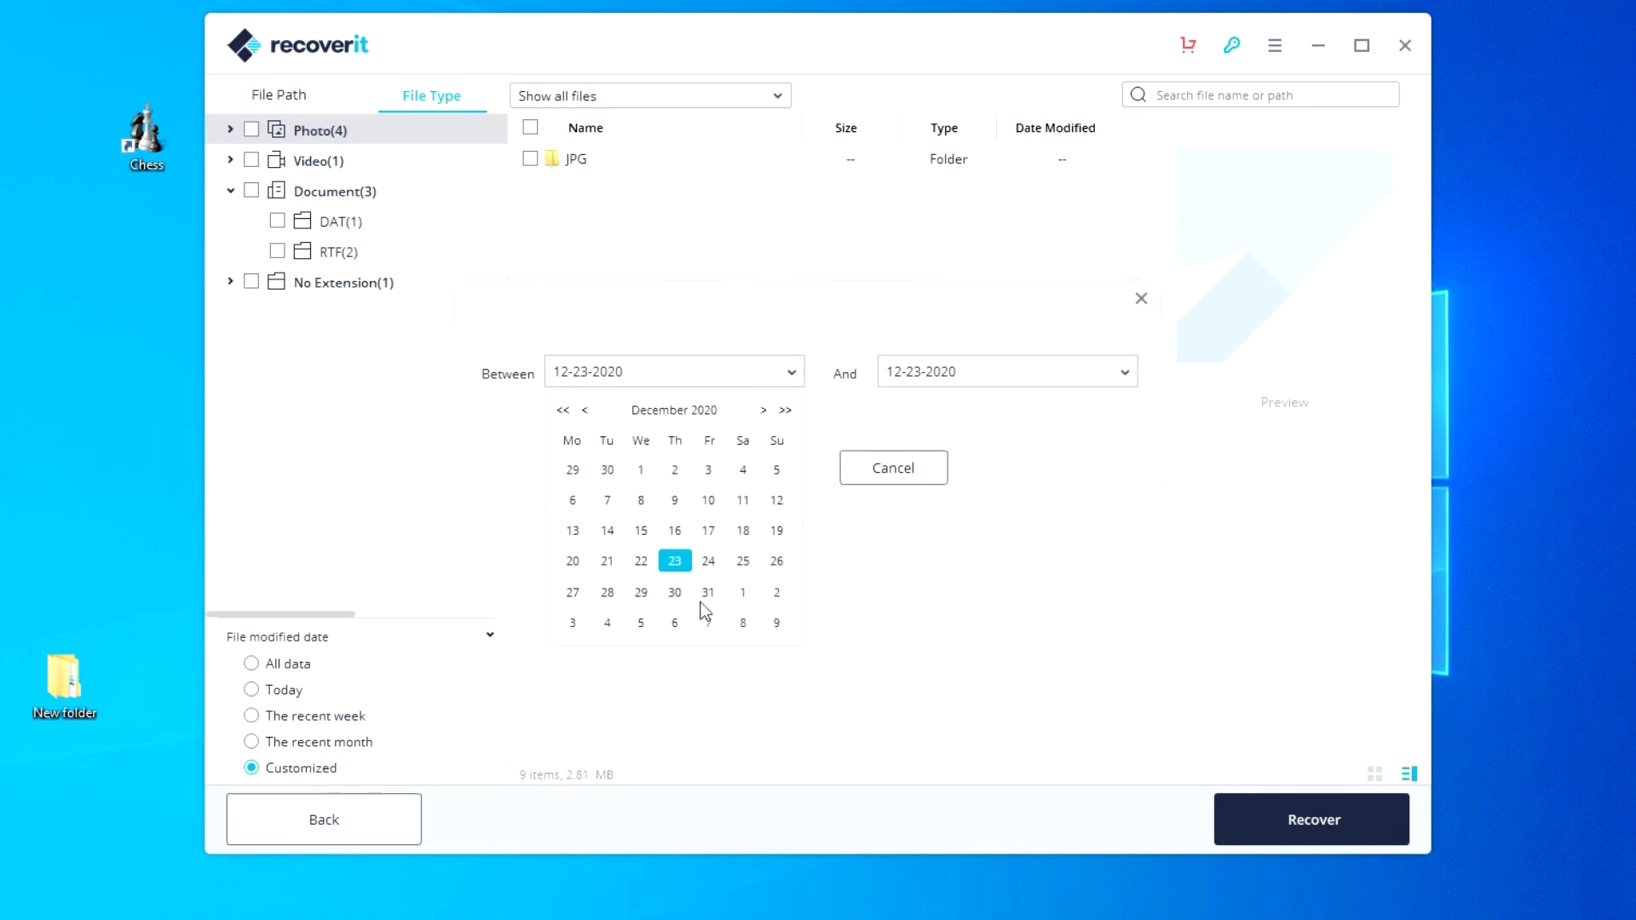
left_click(1123, 373)
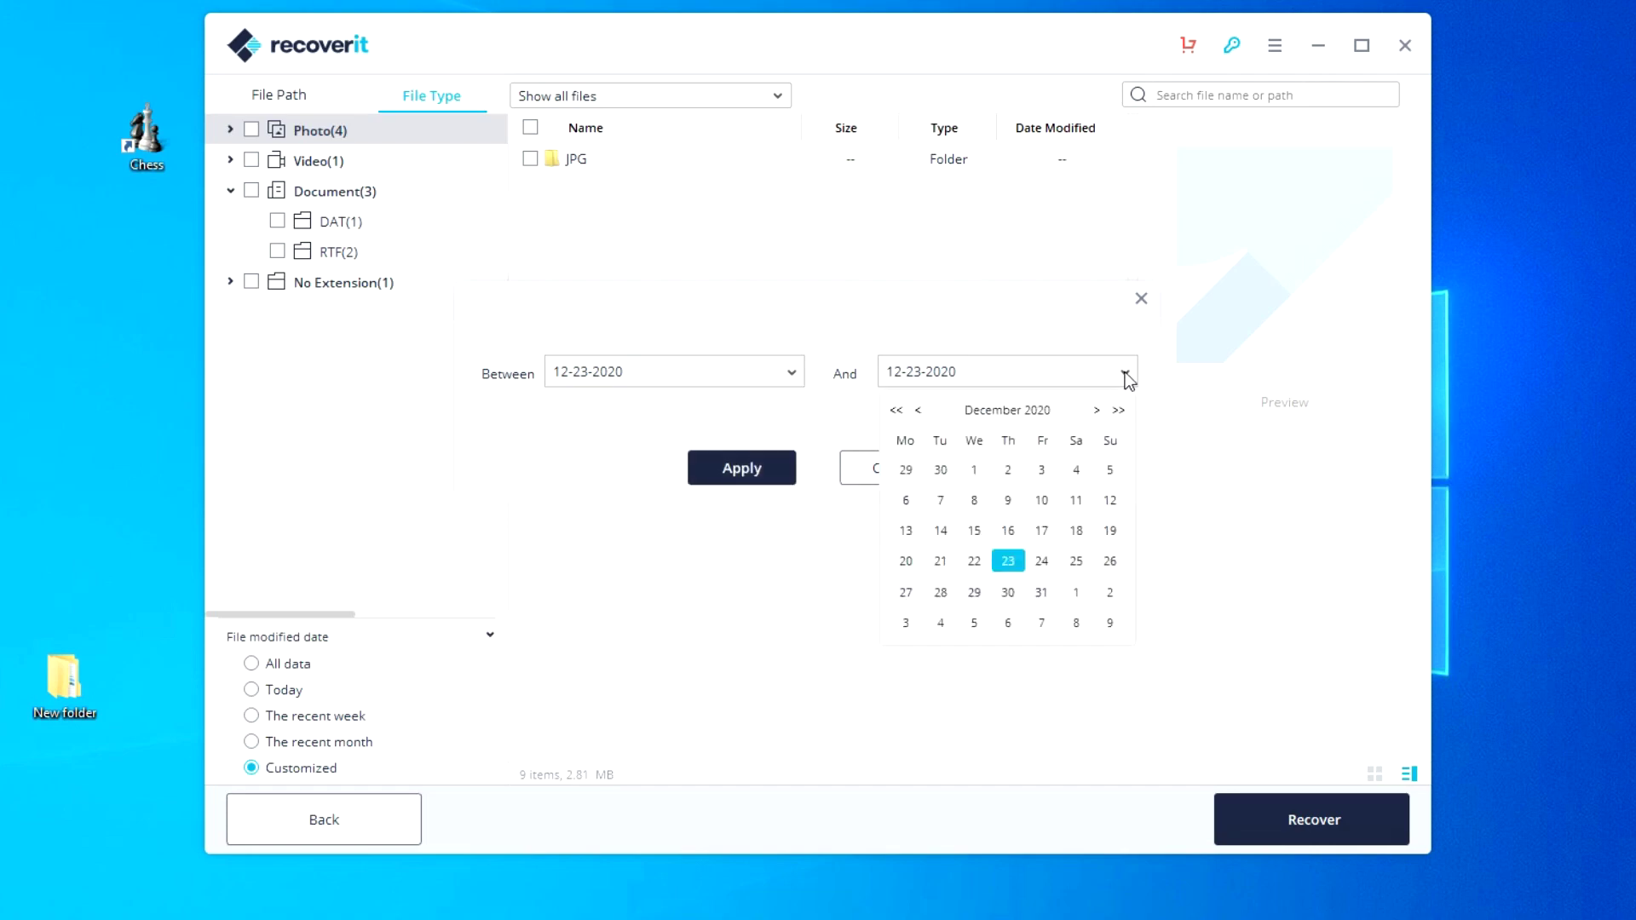
left_click(818, 584)
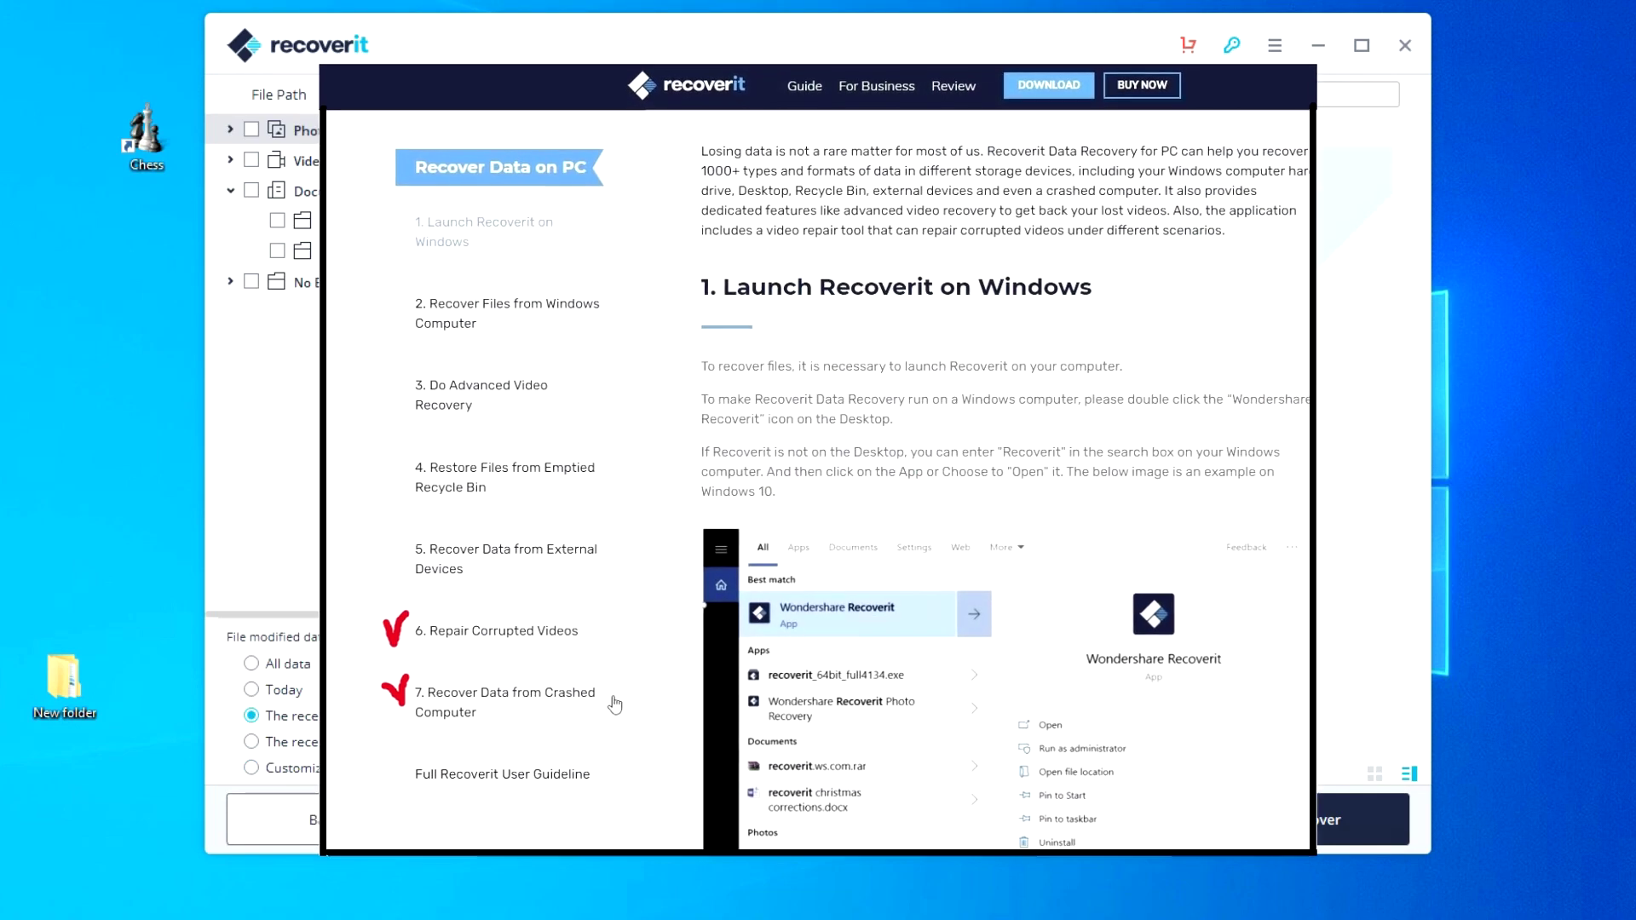